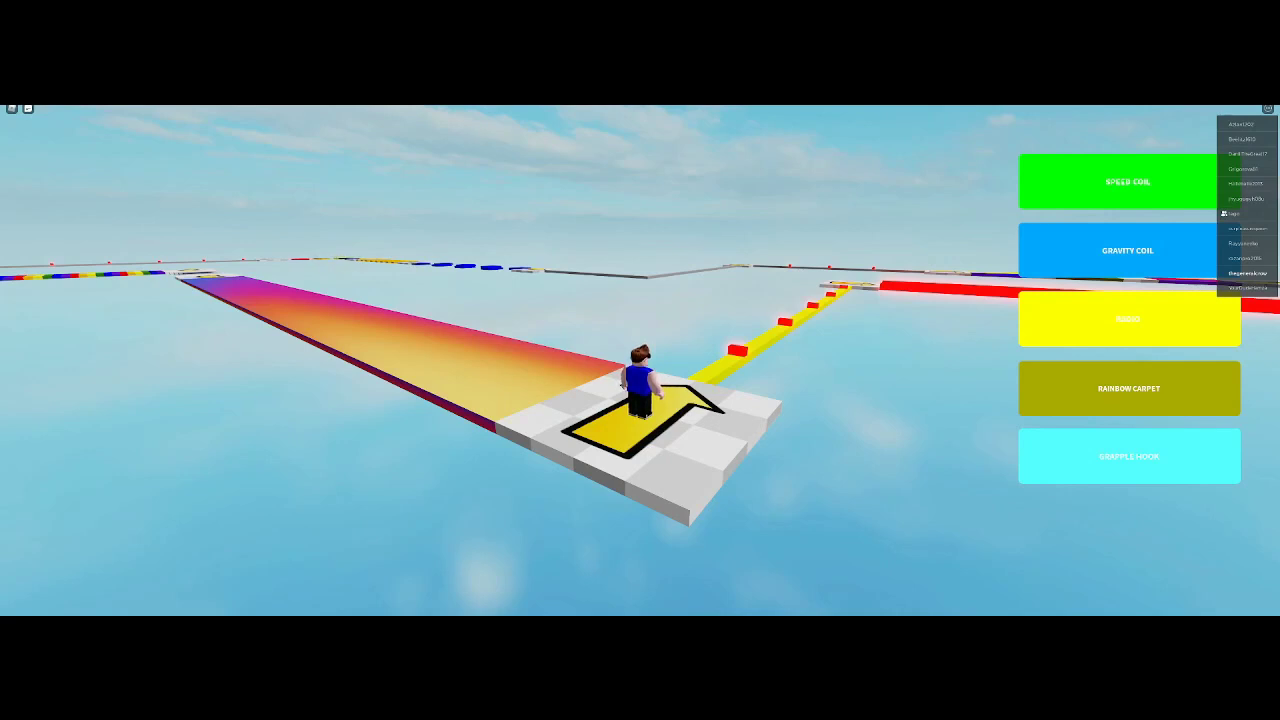
Walk from the start platform along the yellow path onto the first arrow platform.
key(w)
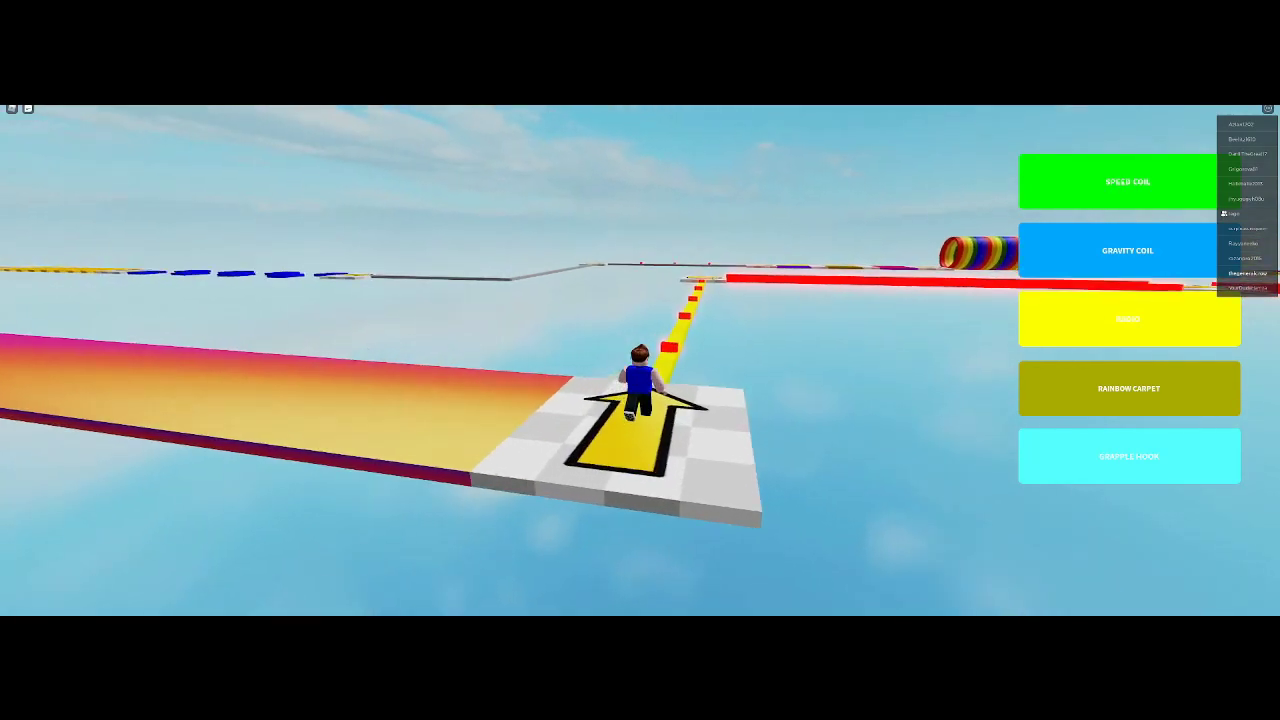
key(w)
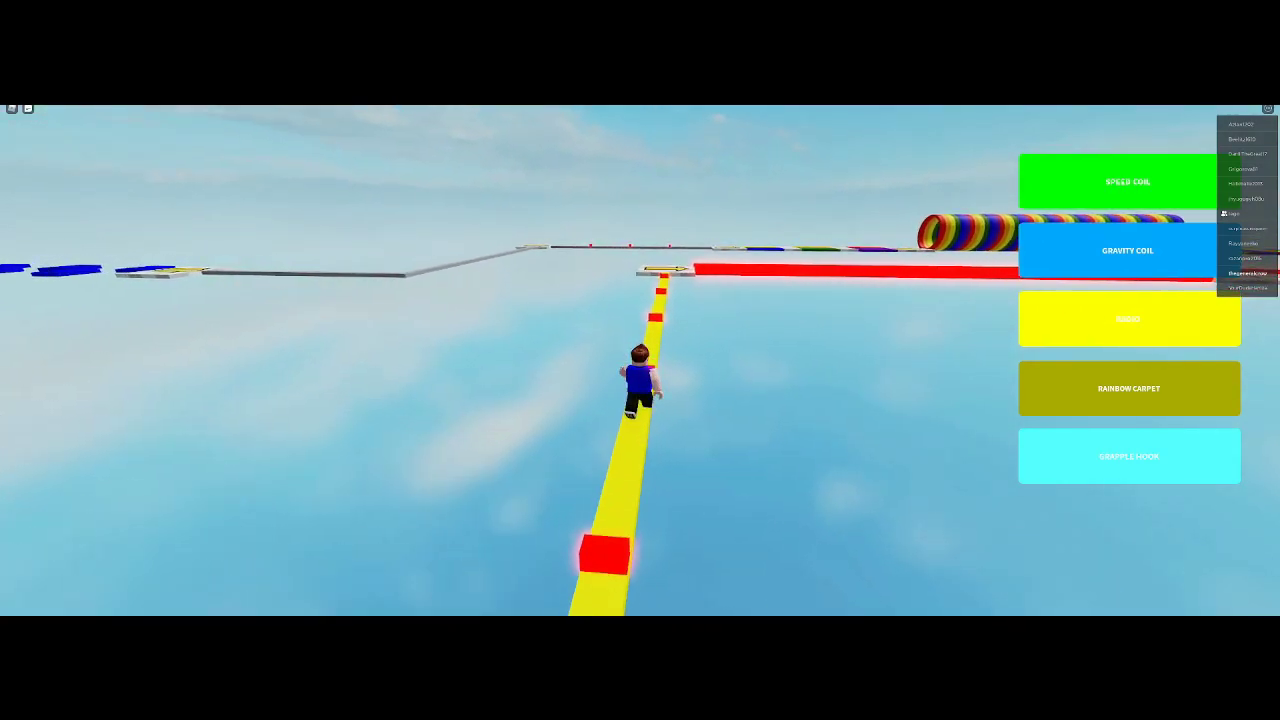
key(w)
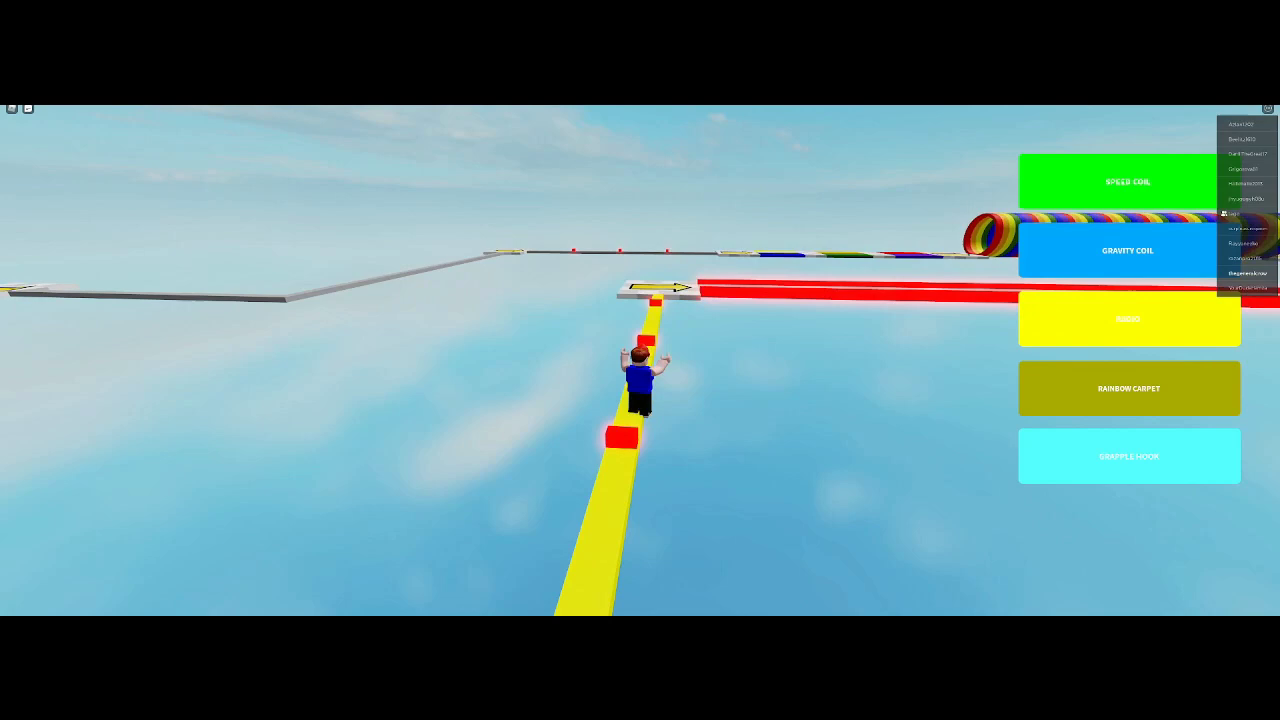
key(w)
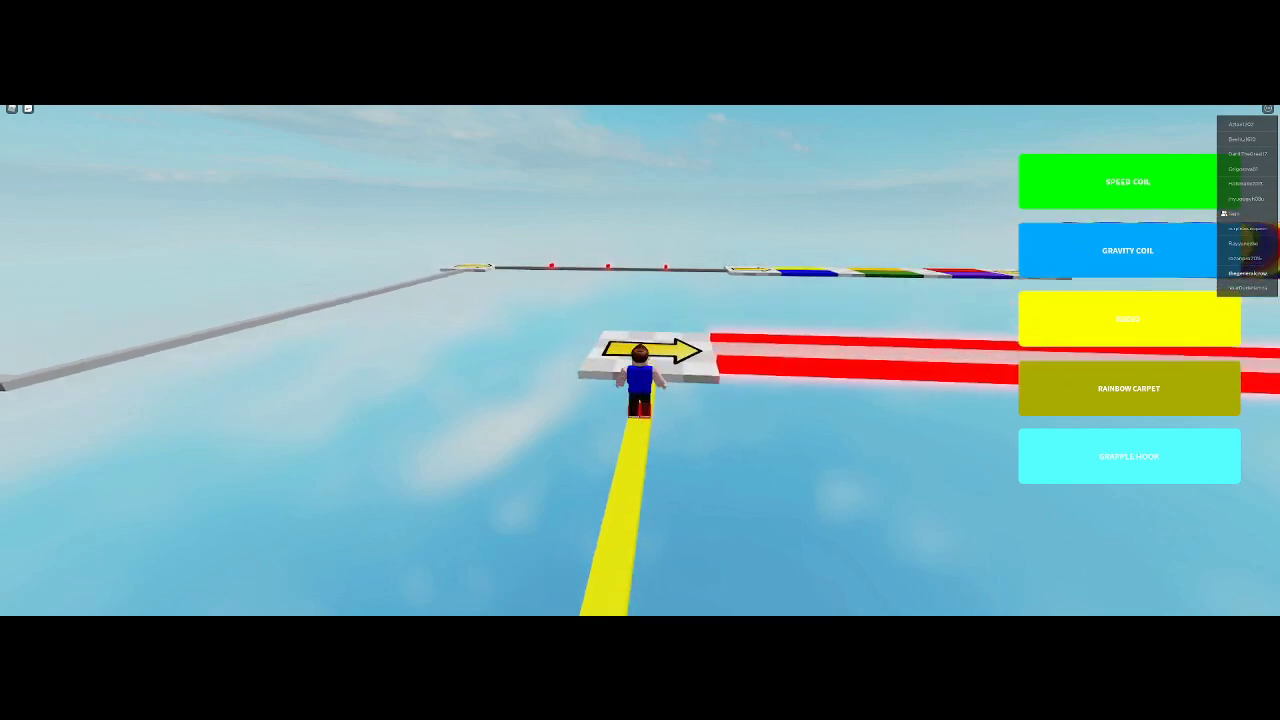
Turn onto the red path and run past the rainbow tube to the next arrow platform.
key(d)
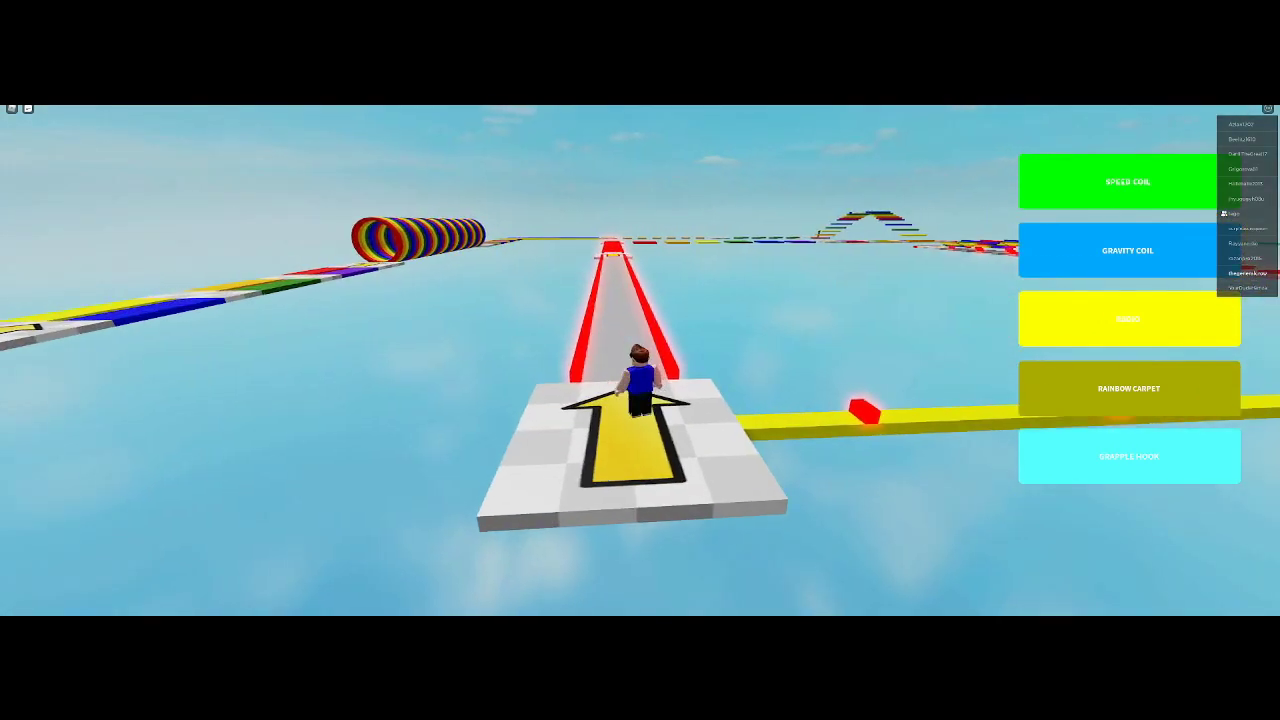
key(w)
key(w)
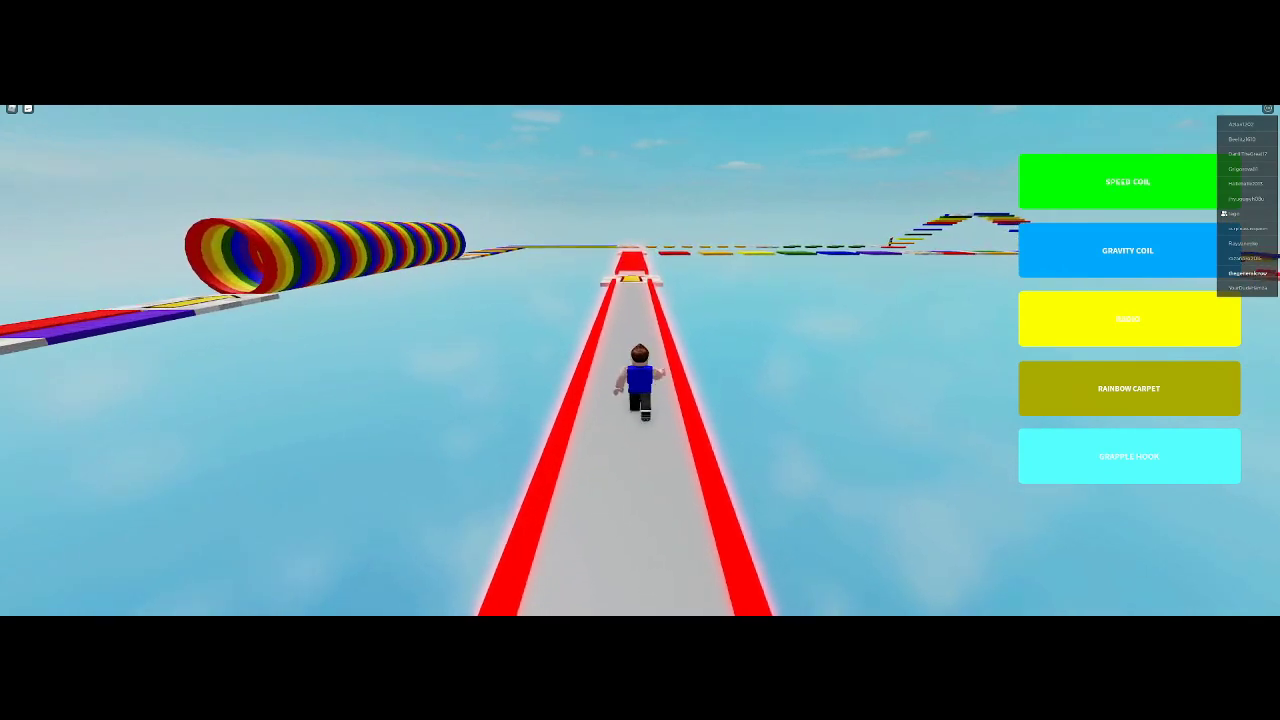
key(w)
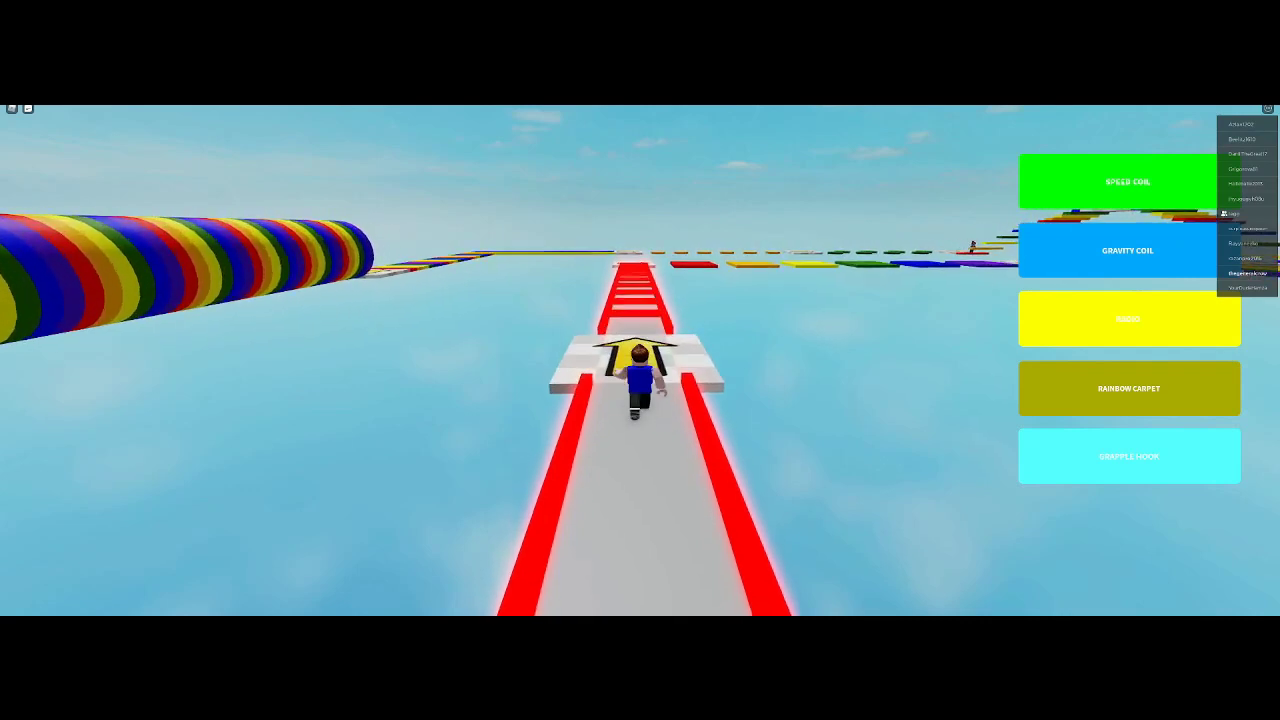
key(w)
Run up the red ladder path onto the arrow platform at its end, facing the red block.
key(w)
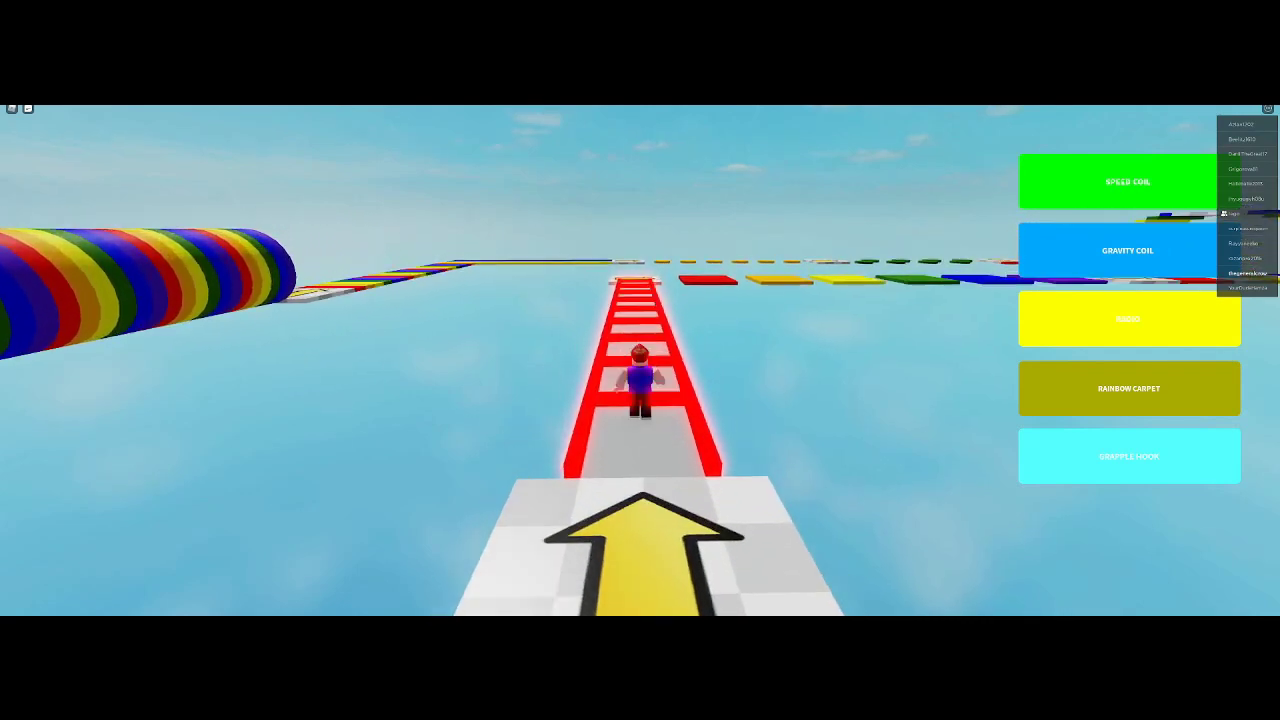
key(w)
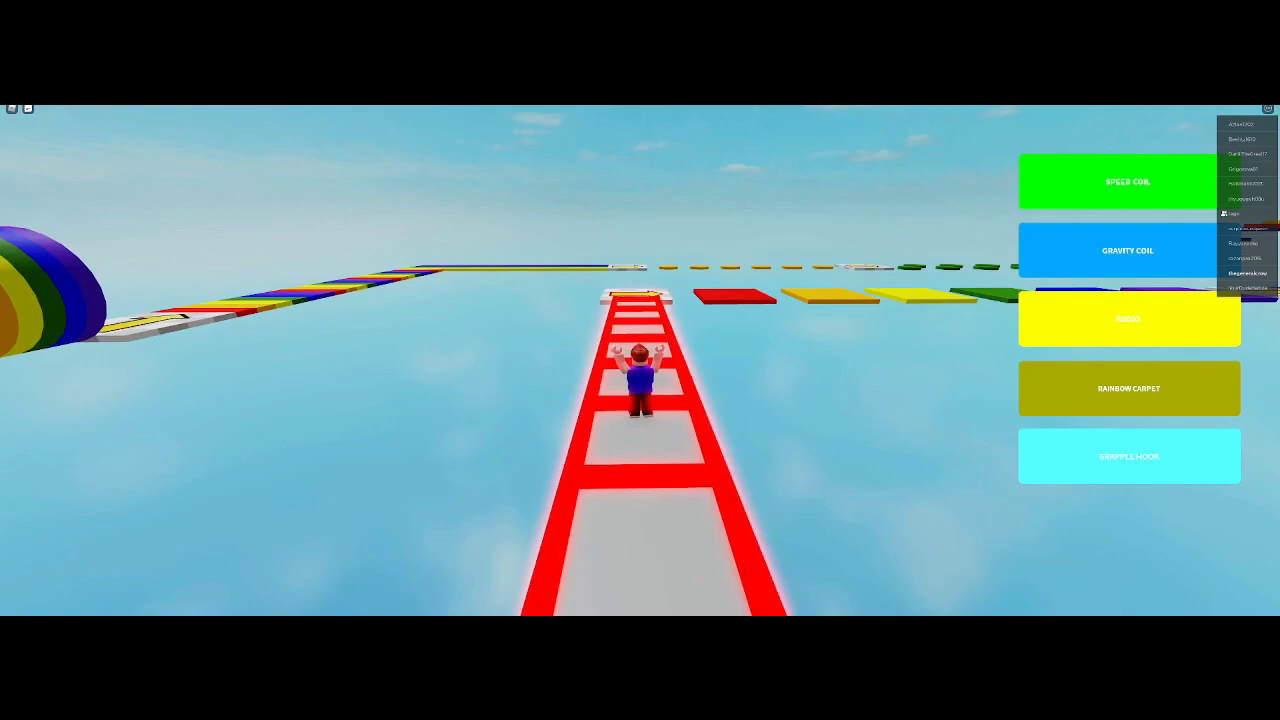
key(a)
key(w)
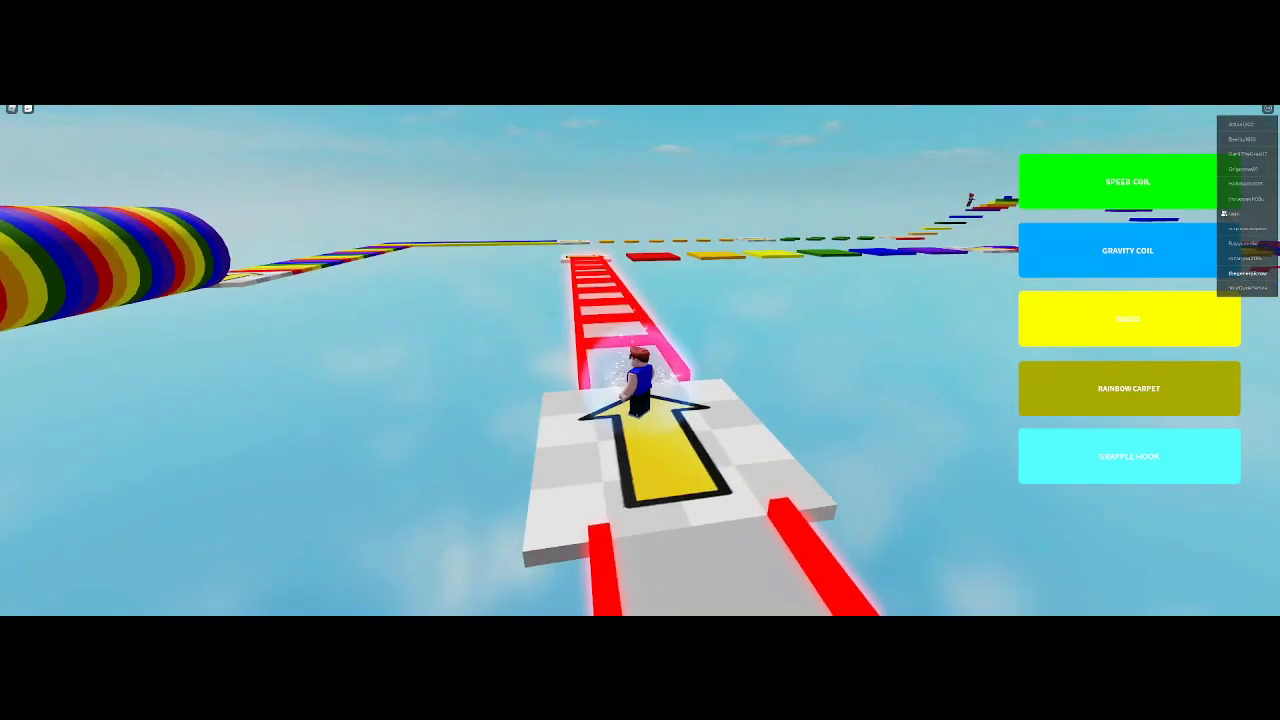
key(w)
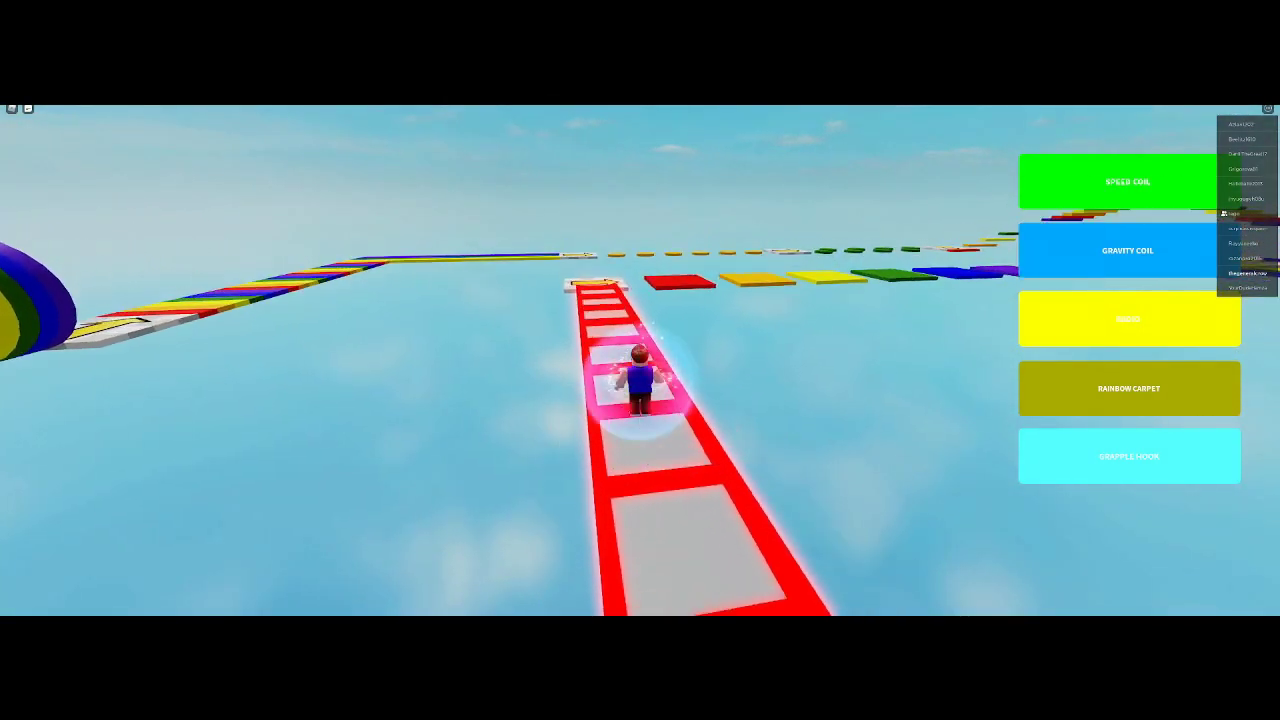
key(w)
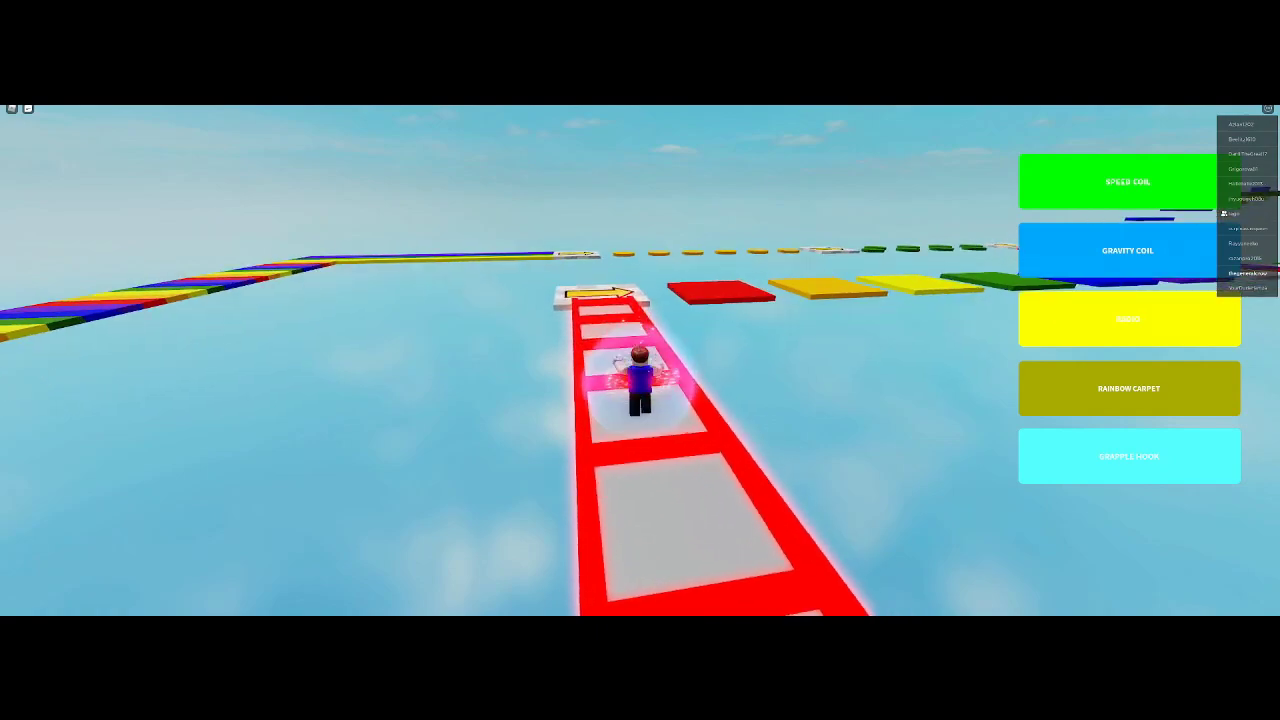
key(w)
key(d)
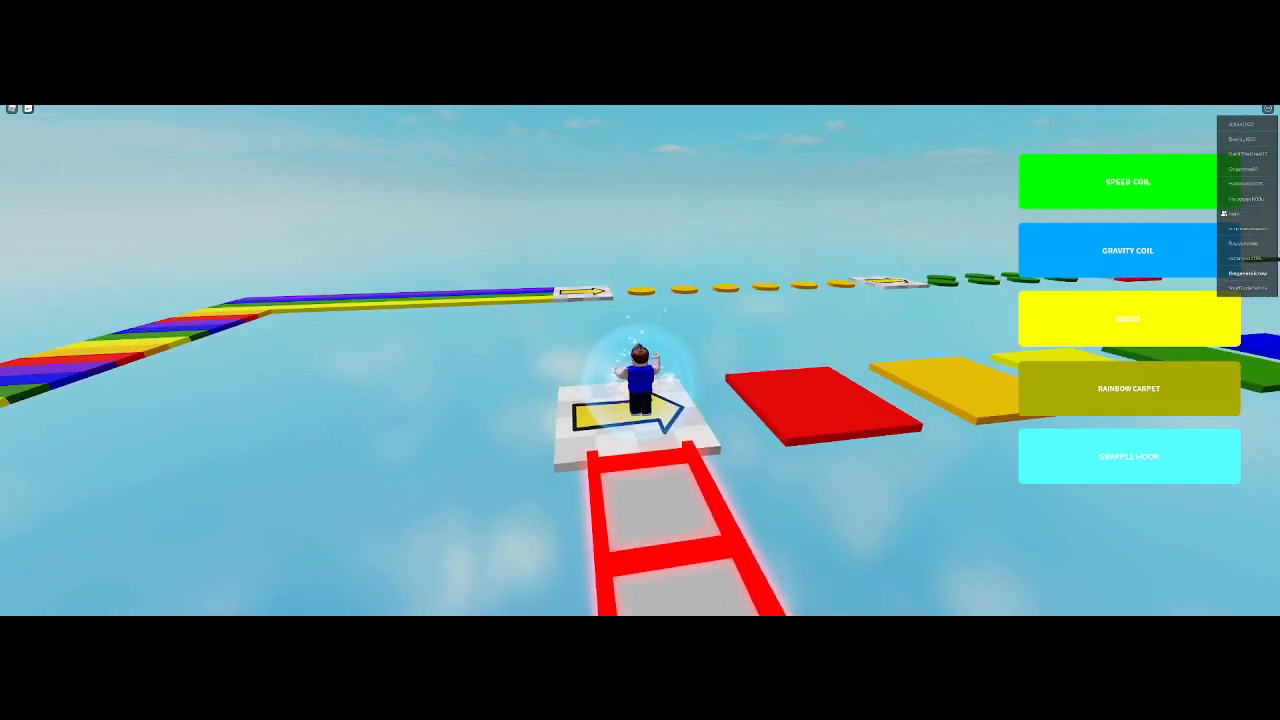
key(w)
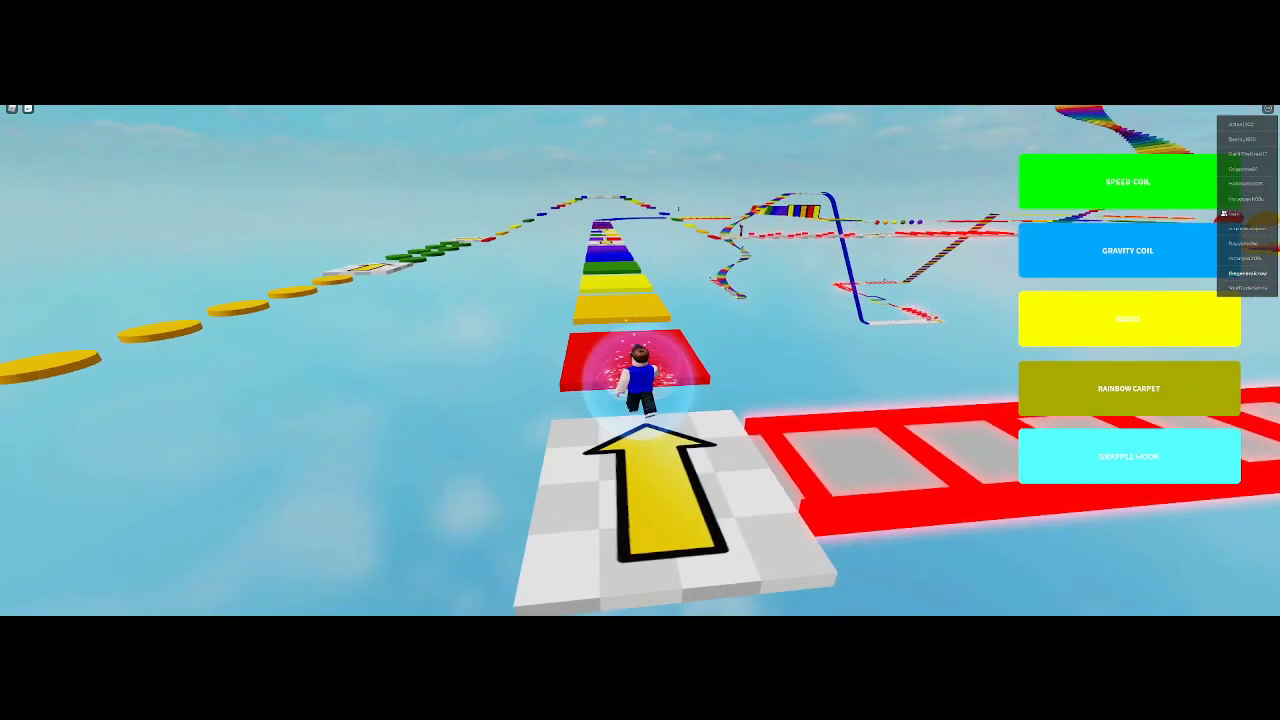
Jump across the red, yellow, blue and purple blocks onto the white arrow platform.
key(space)
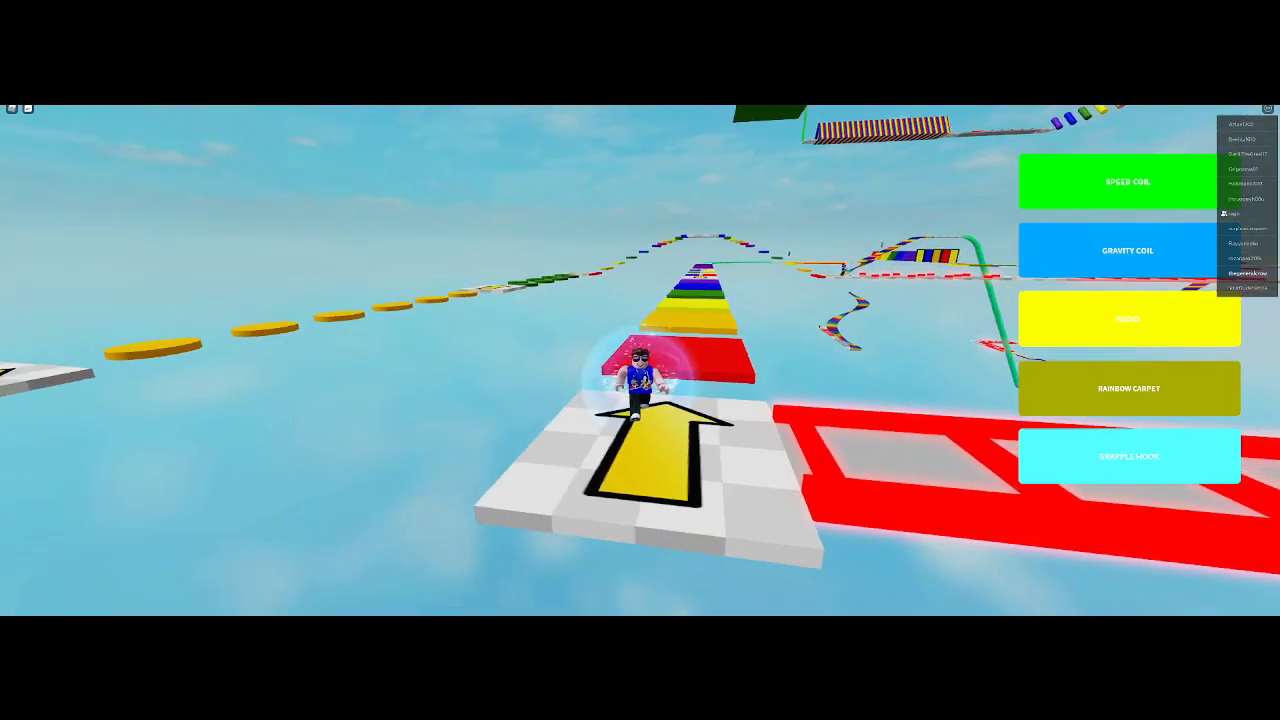
key(w)
key(w)
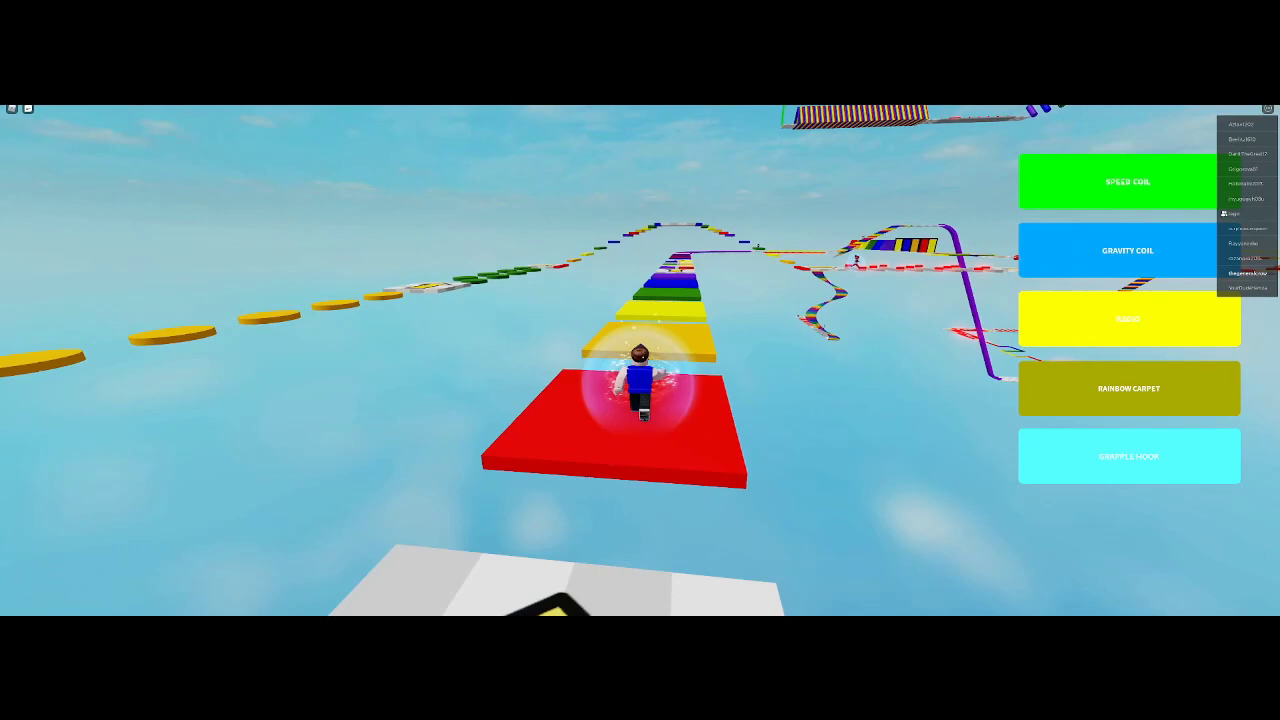
key(w)
key(space)
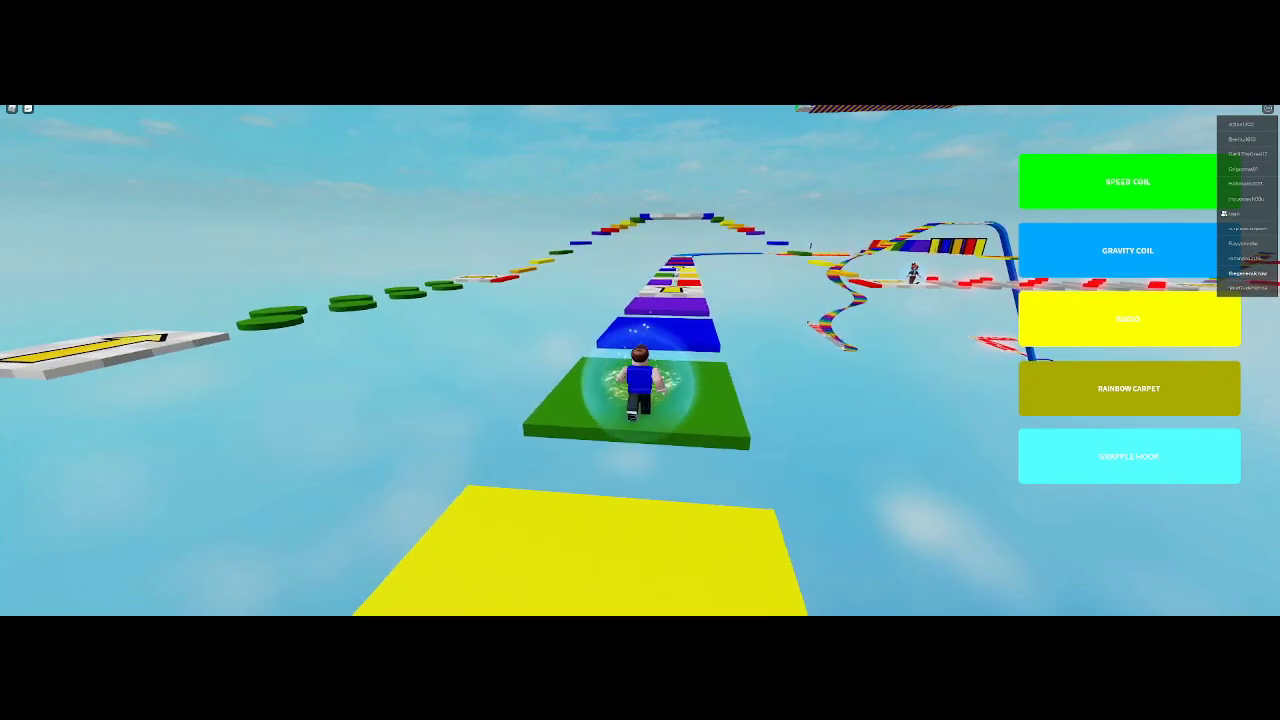
key(w)
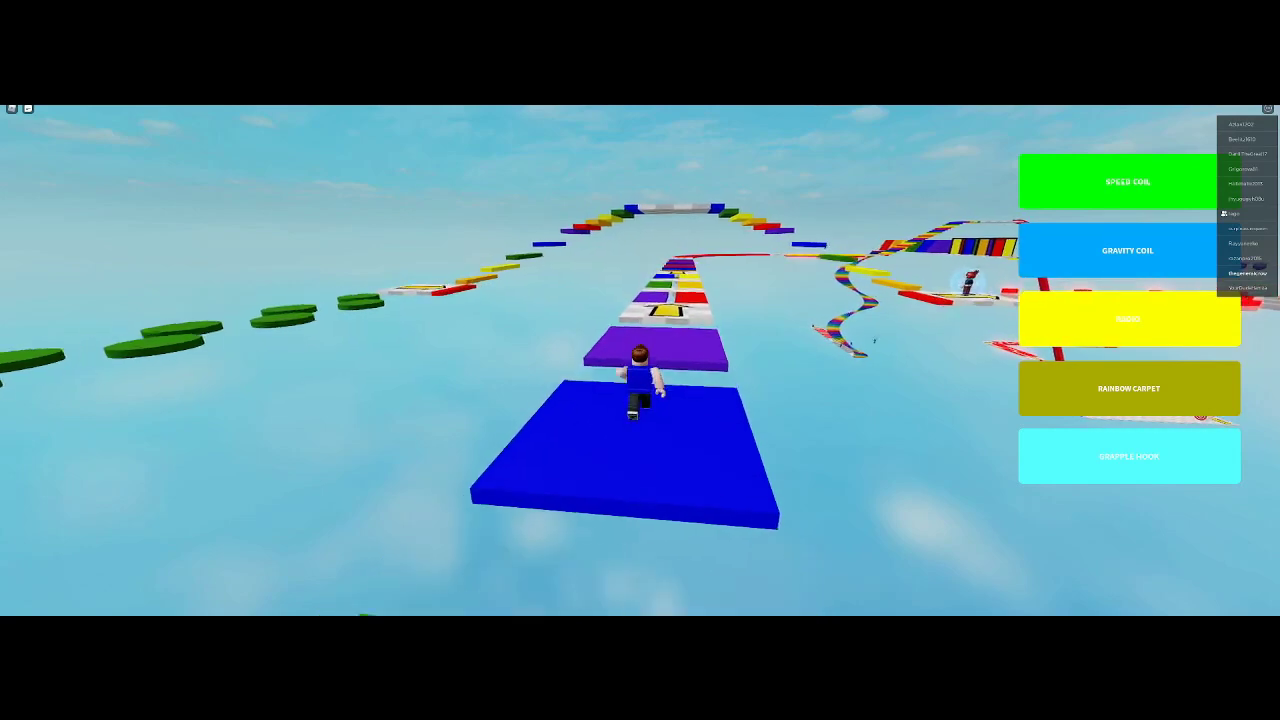
key(w)
key(w)
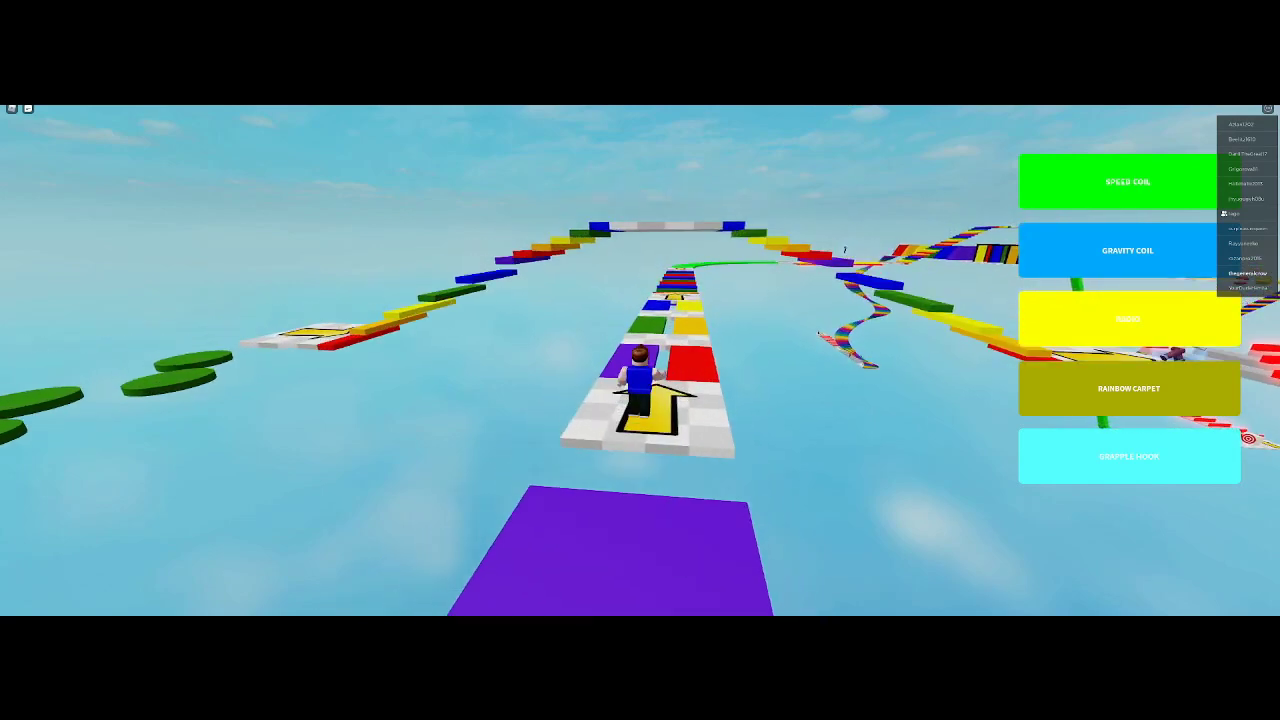
key(w)
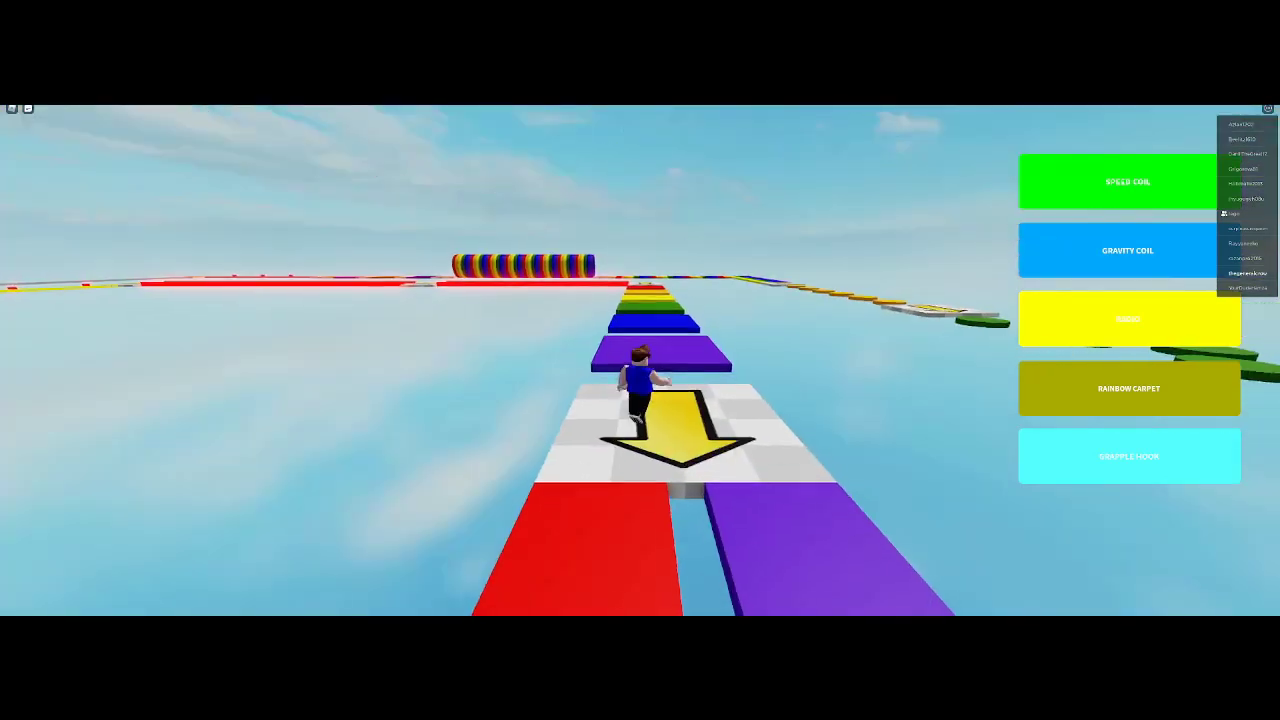
Turn around and run across the purple, green and blue tiles.
key(Left)
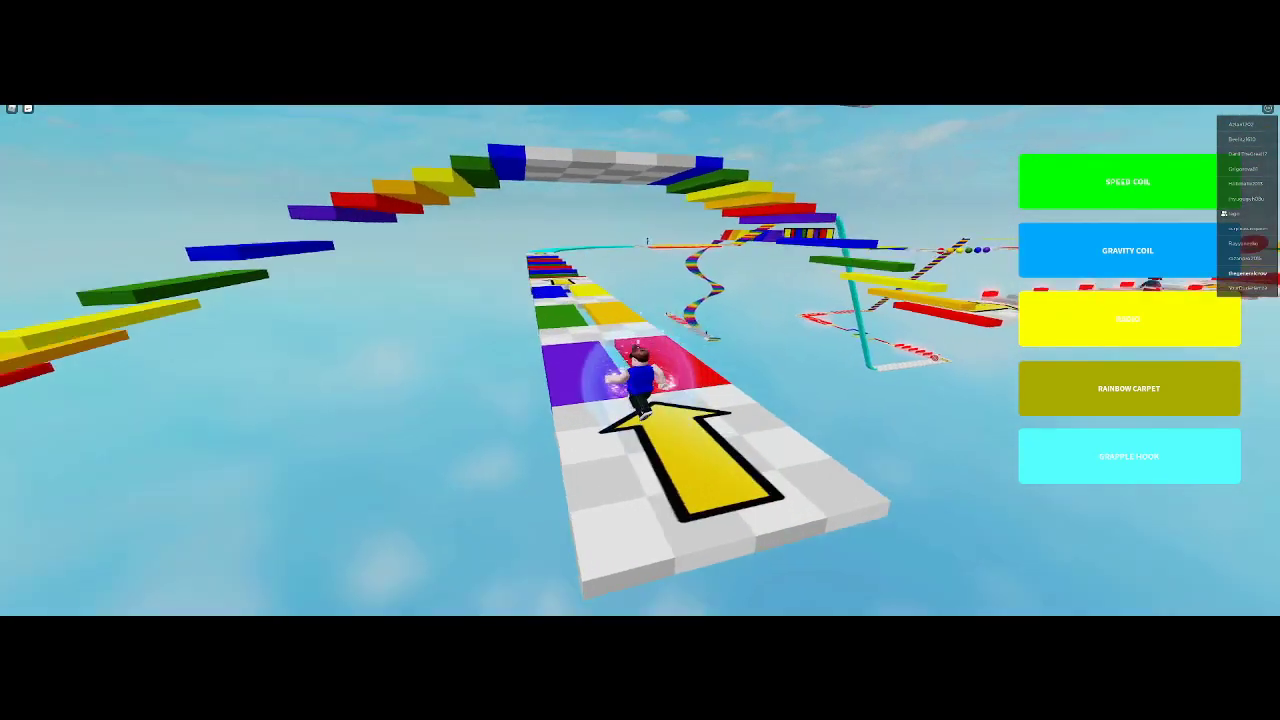
key(w)
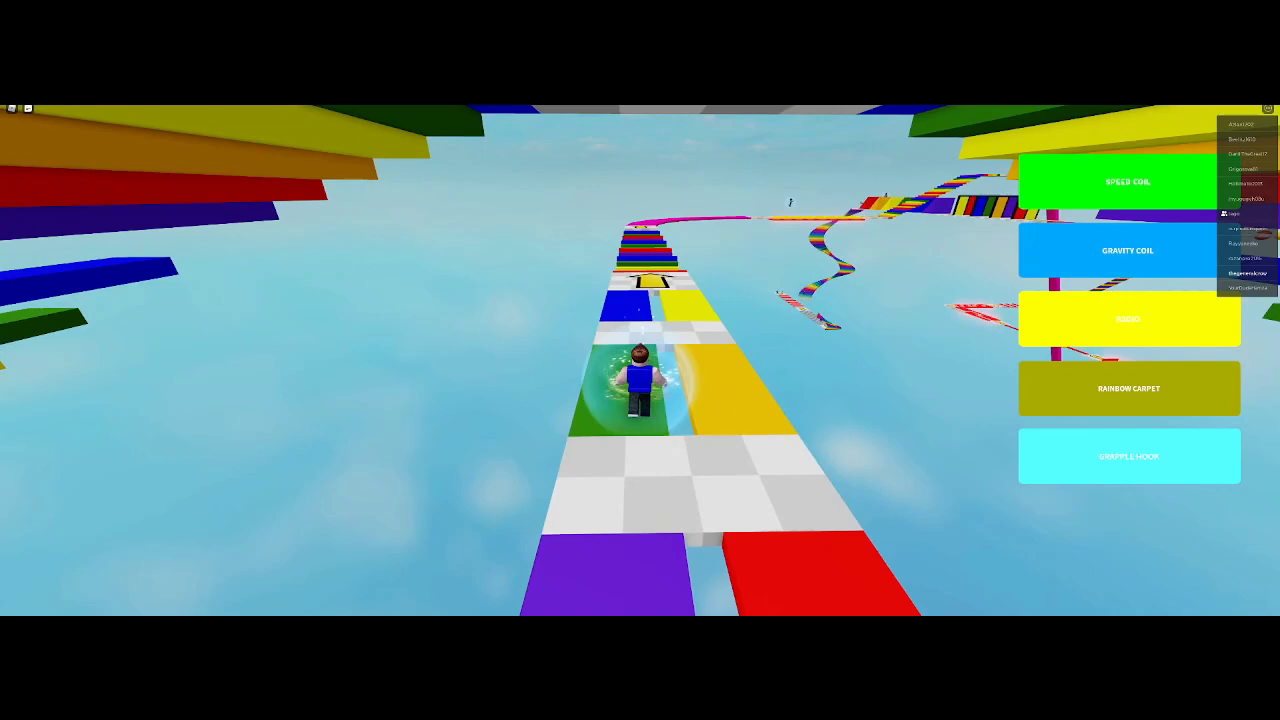
key(w)
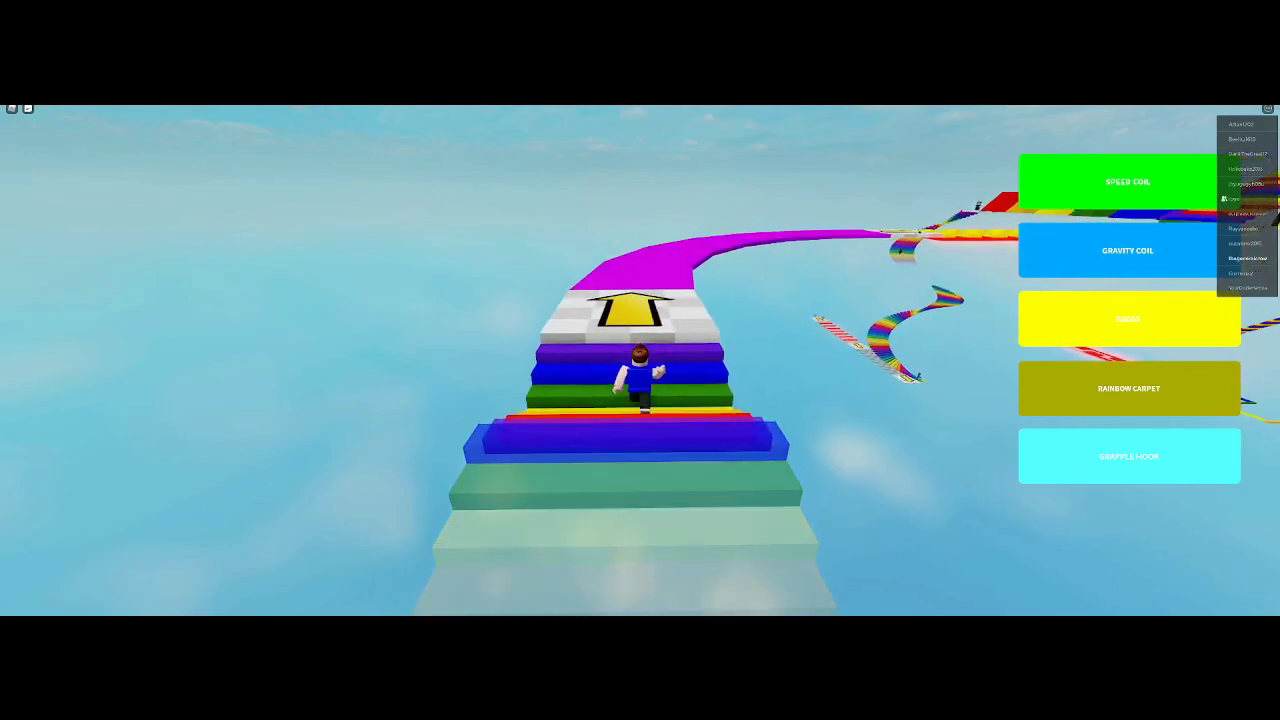
Run along the curving path and onto the red and yellow checkered path.
key(w)
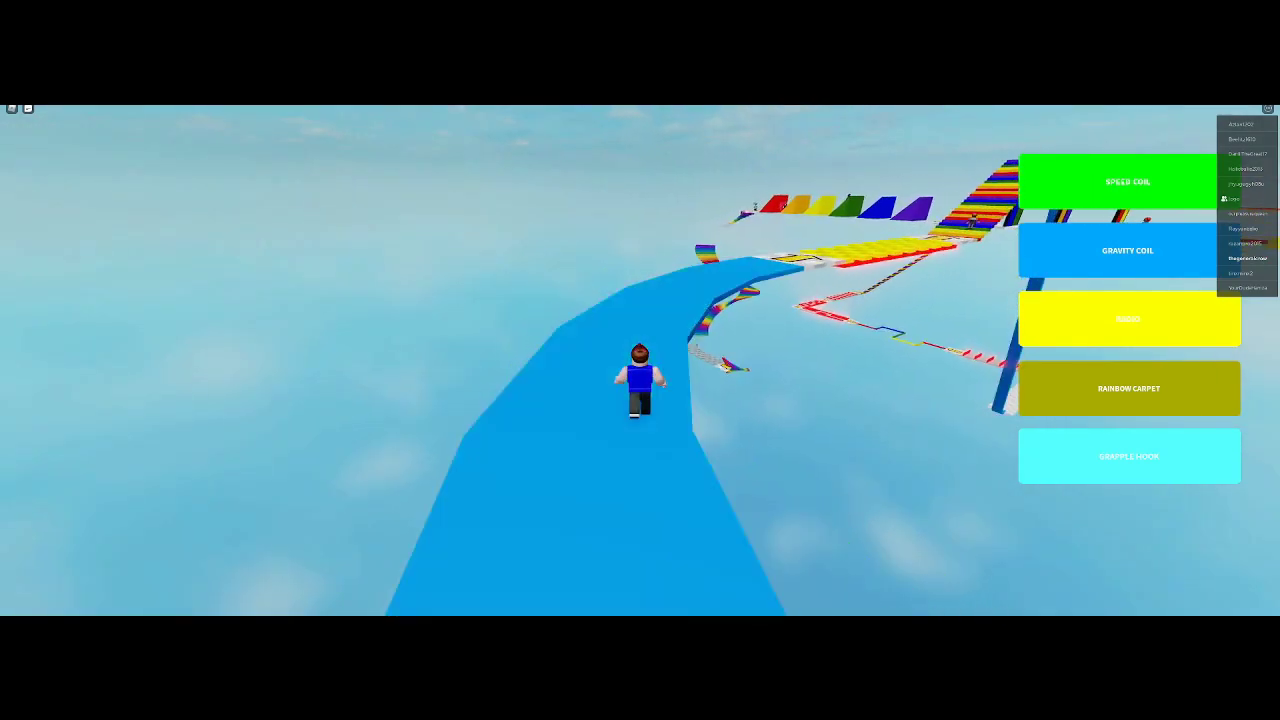
key(w)
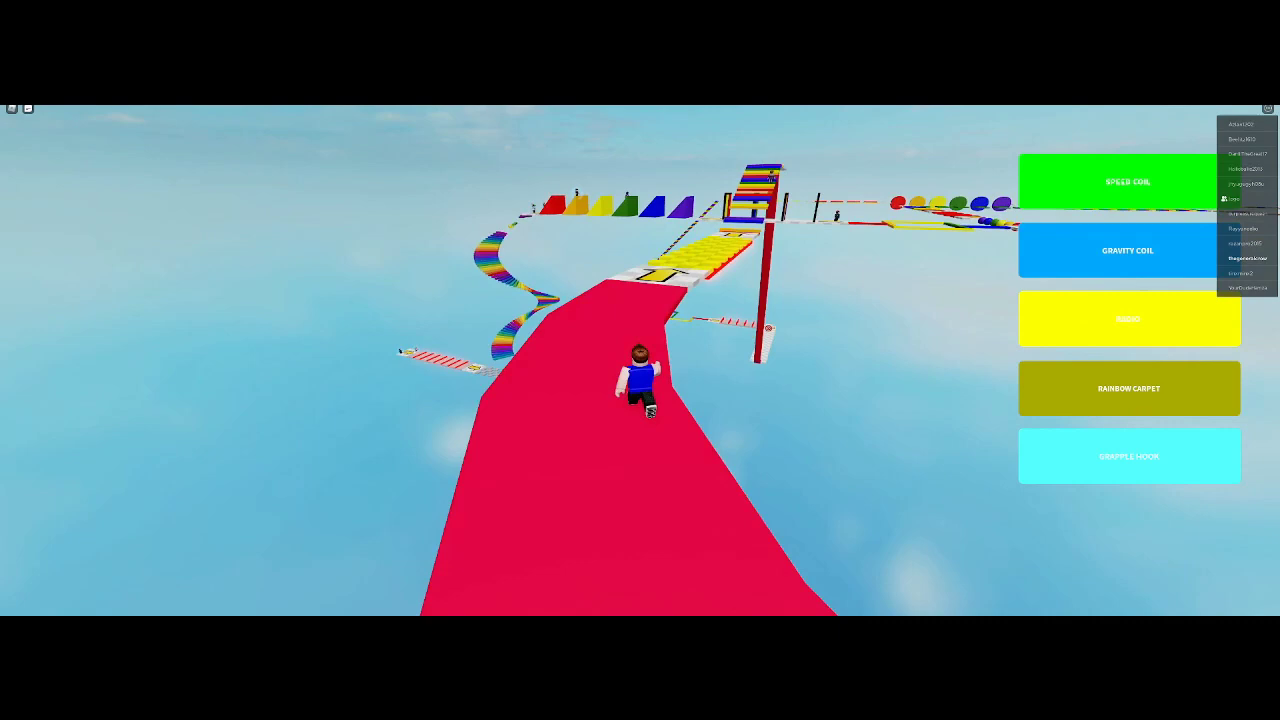
key(w)
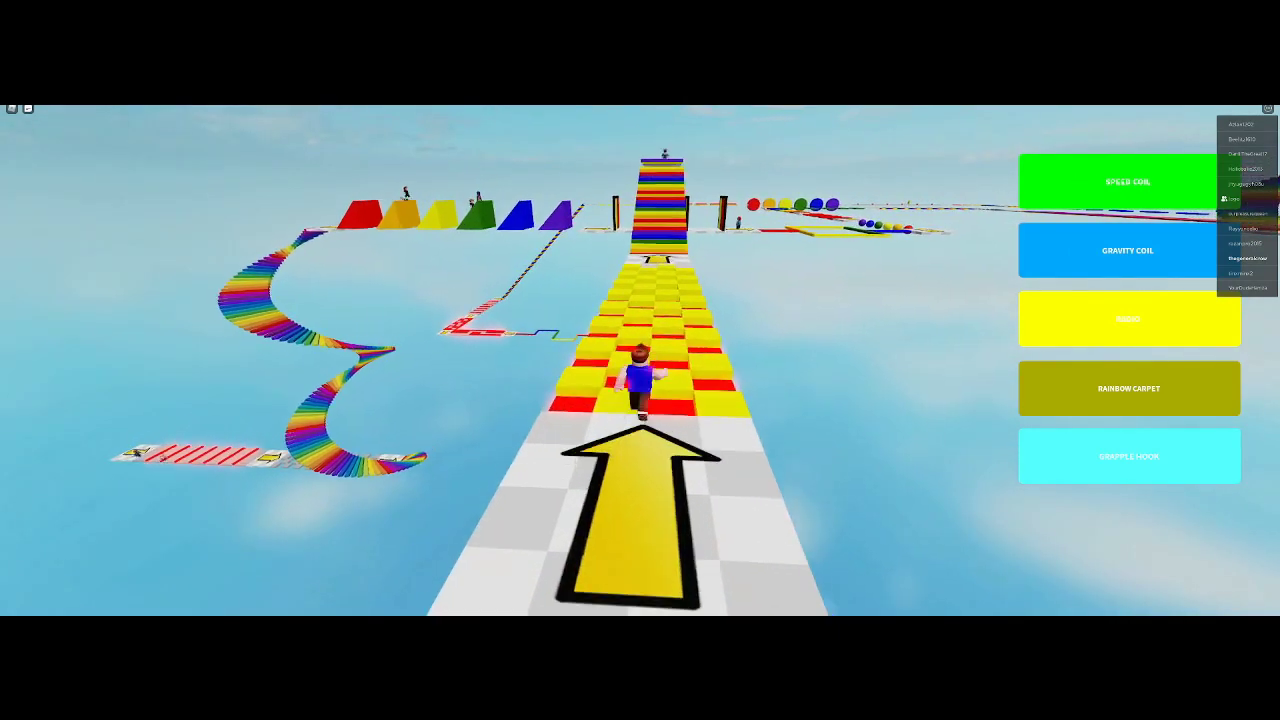
key(w)
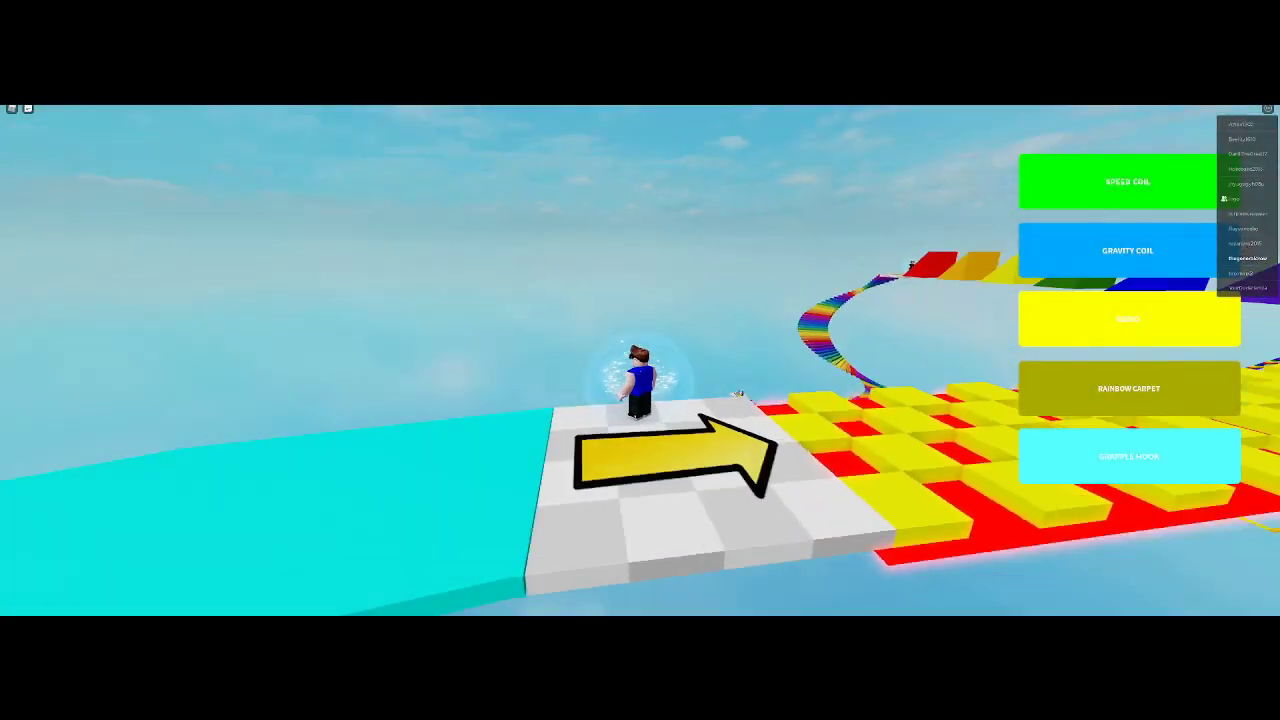
key(w)
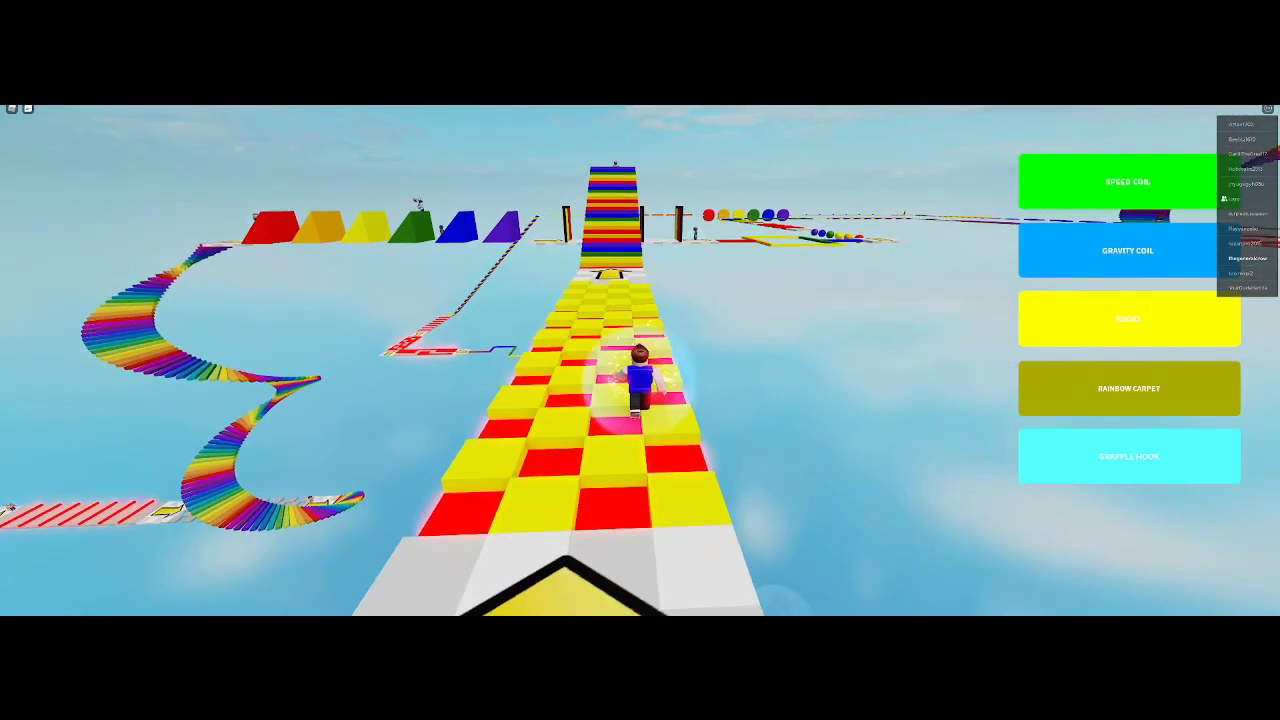
key(w)
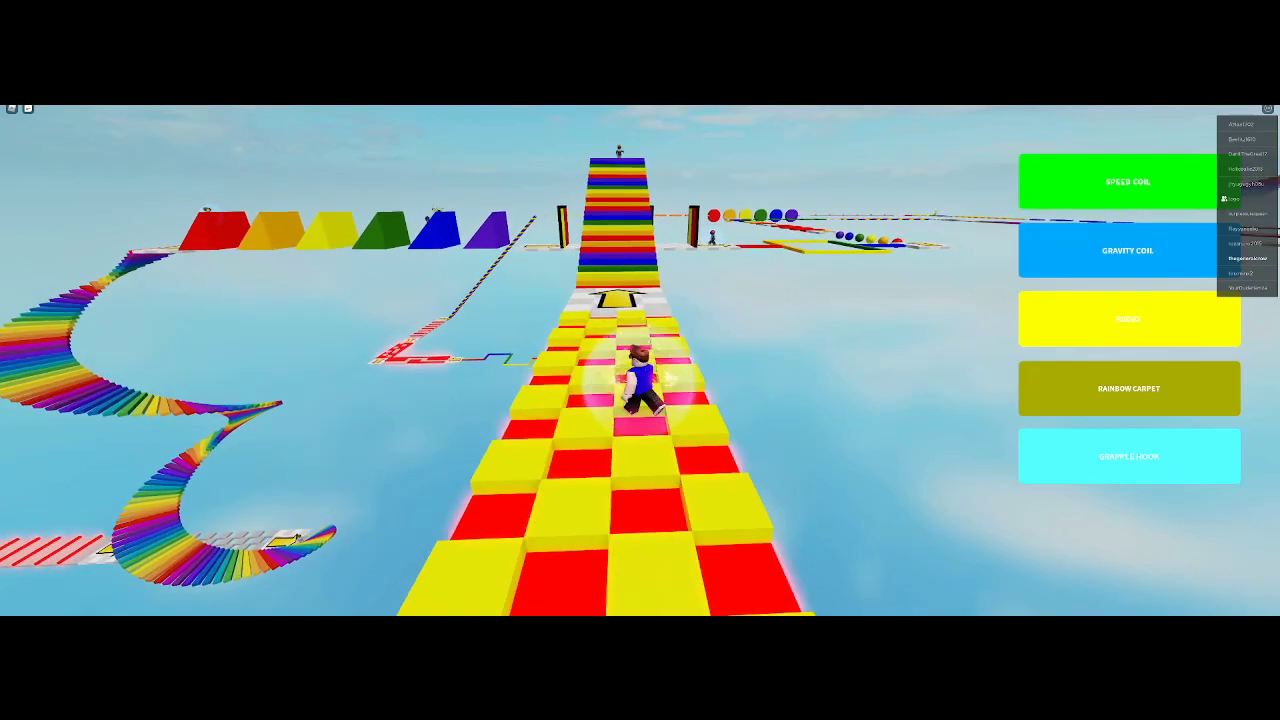
Cross the arrow tile, climb the rainbow staircase and run across the platform to the yellow slide.
key(w)
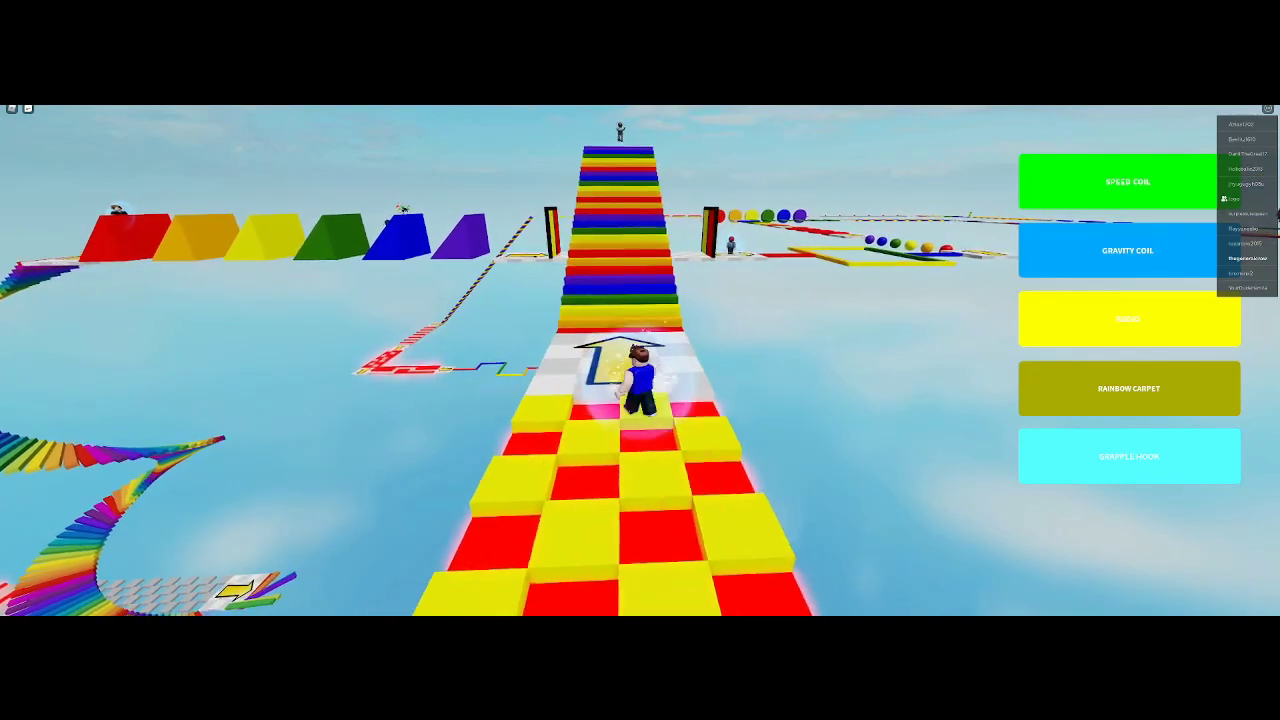
key(w)
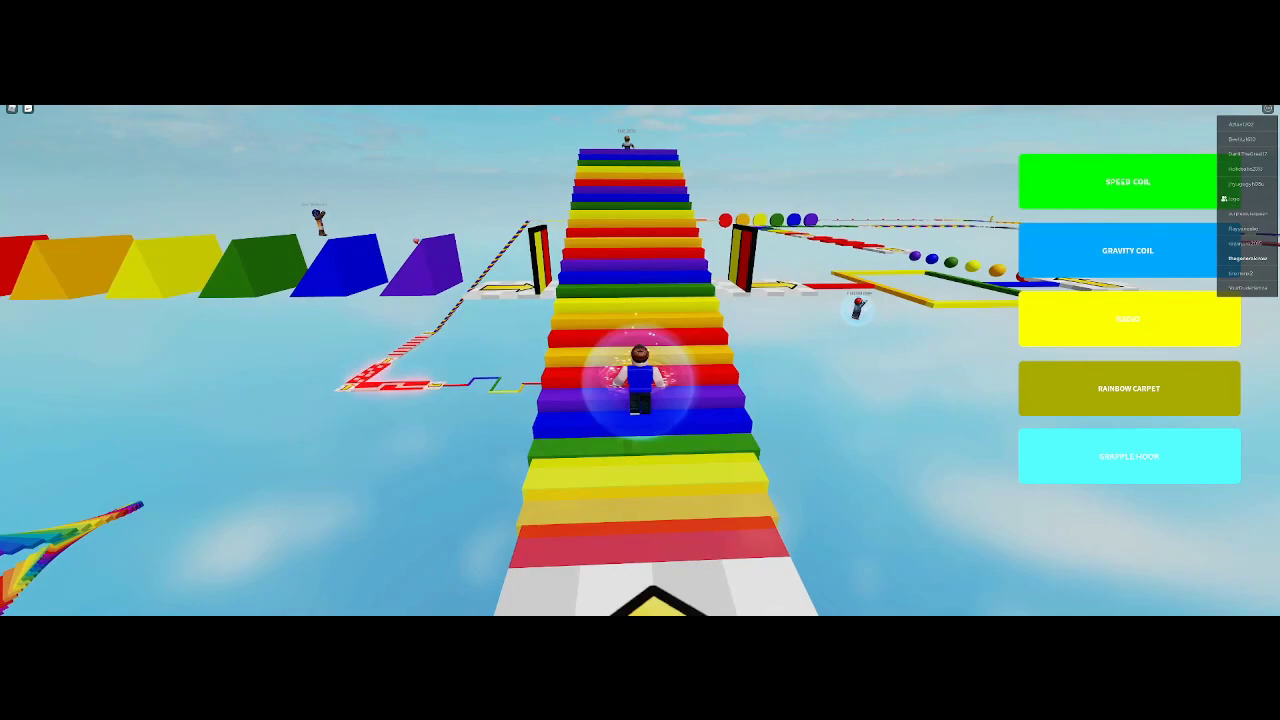
key(w)
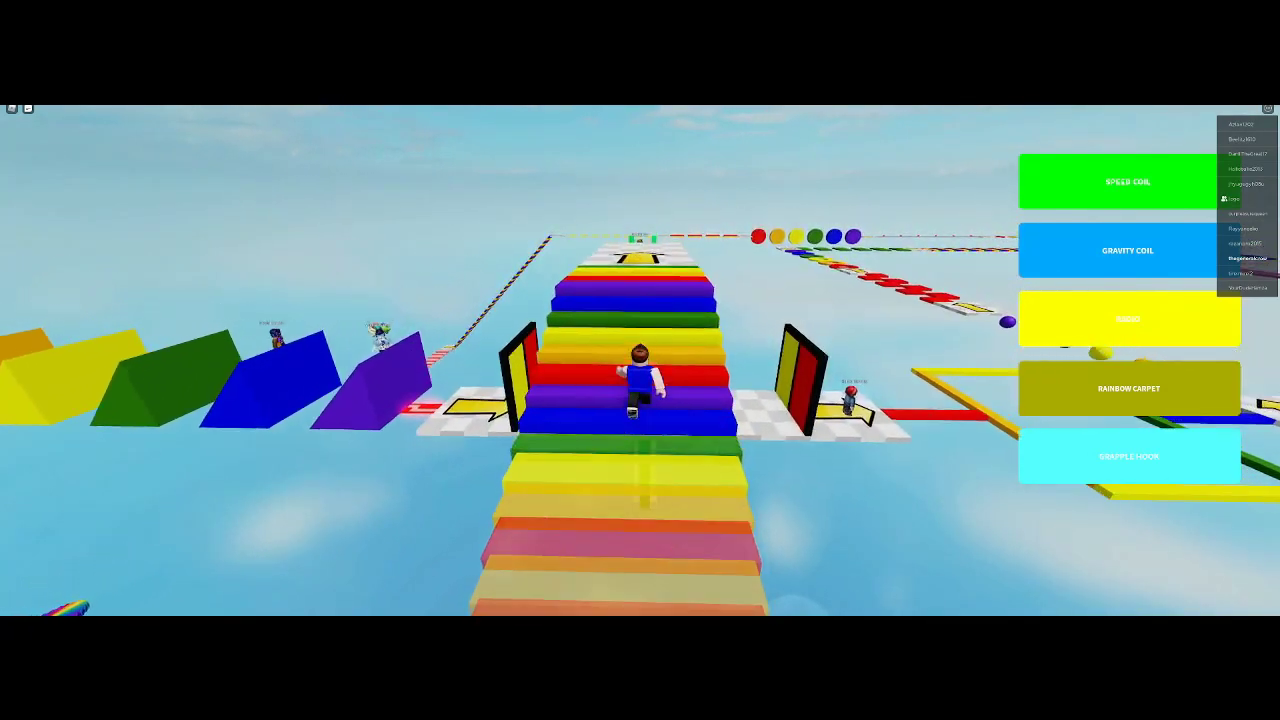
key(w)
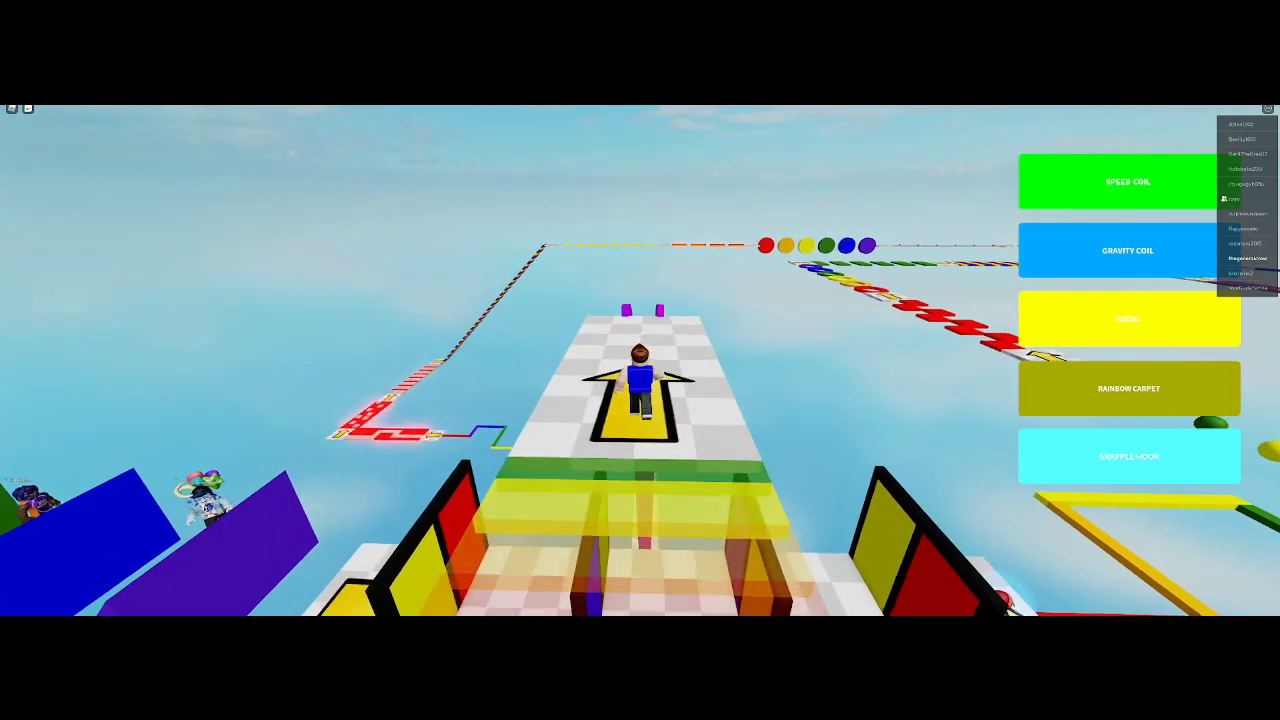
key(w)
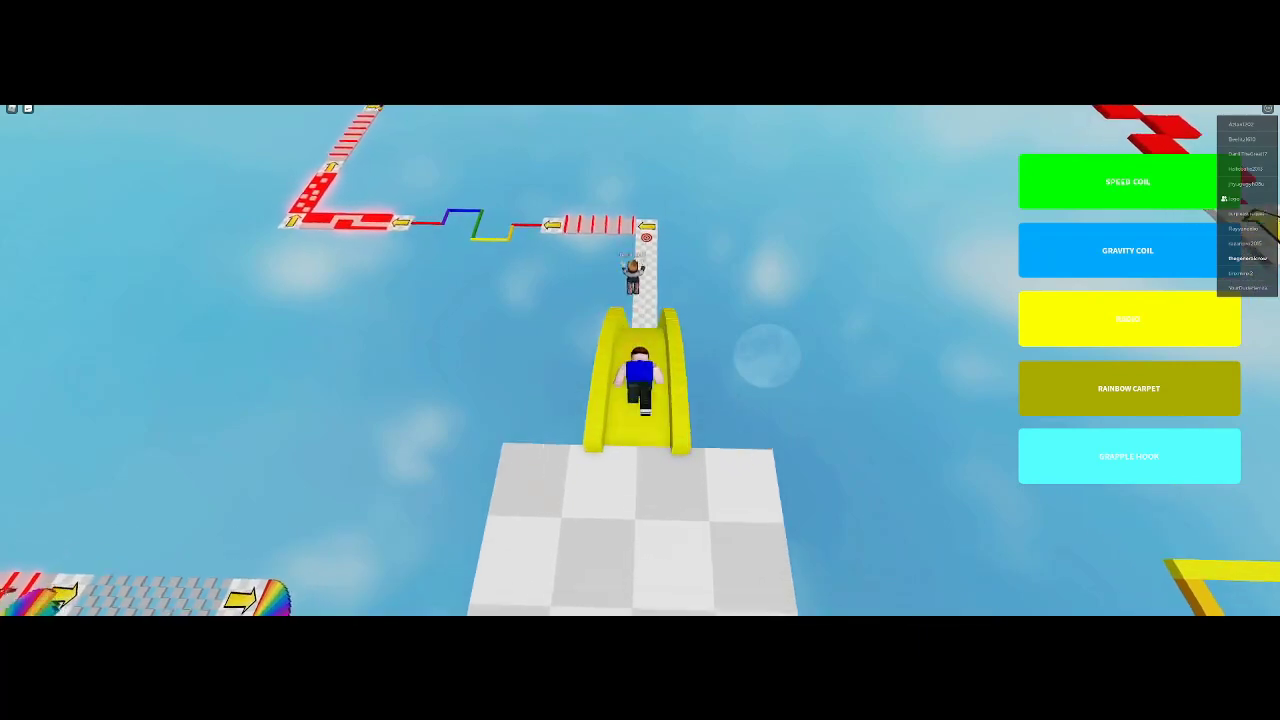
Run through the tube past the target and jump up the red-step bridge.
key(w)
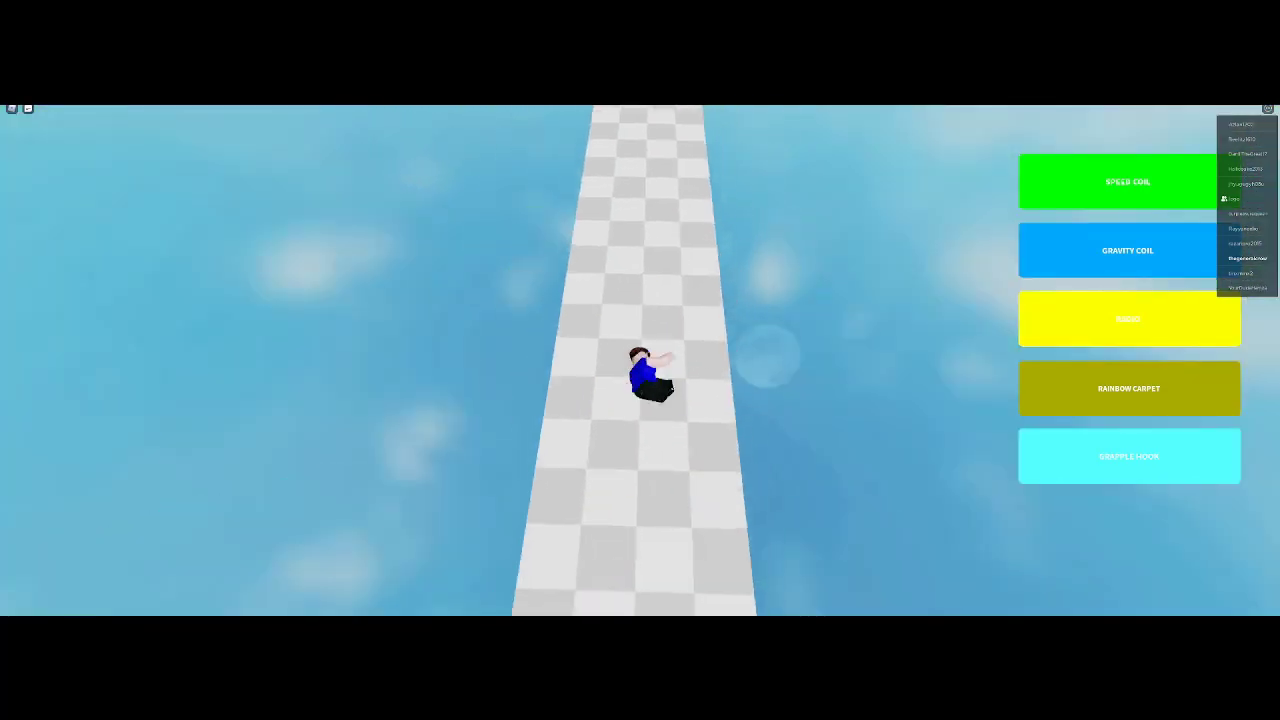
key(w)
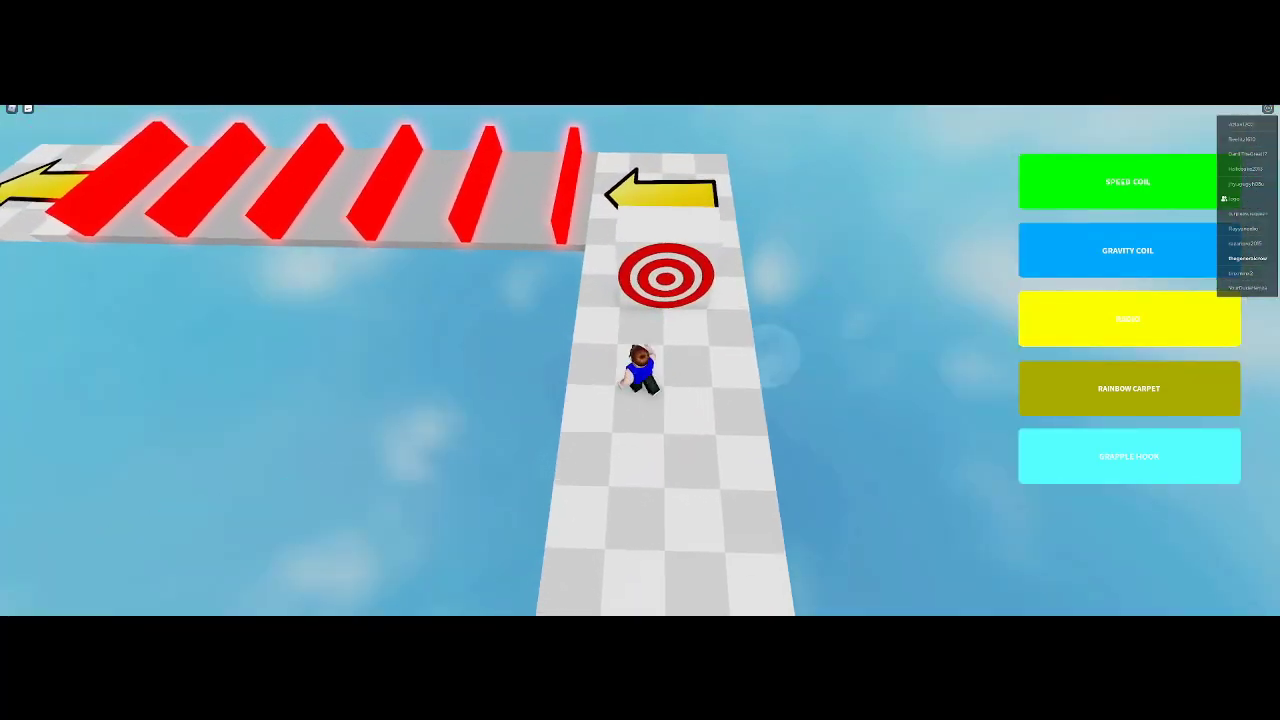
key(w)
key(a)
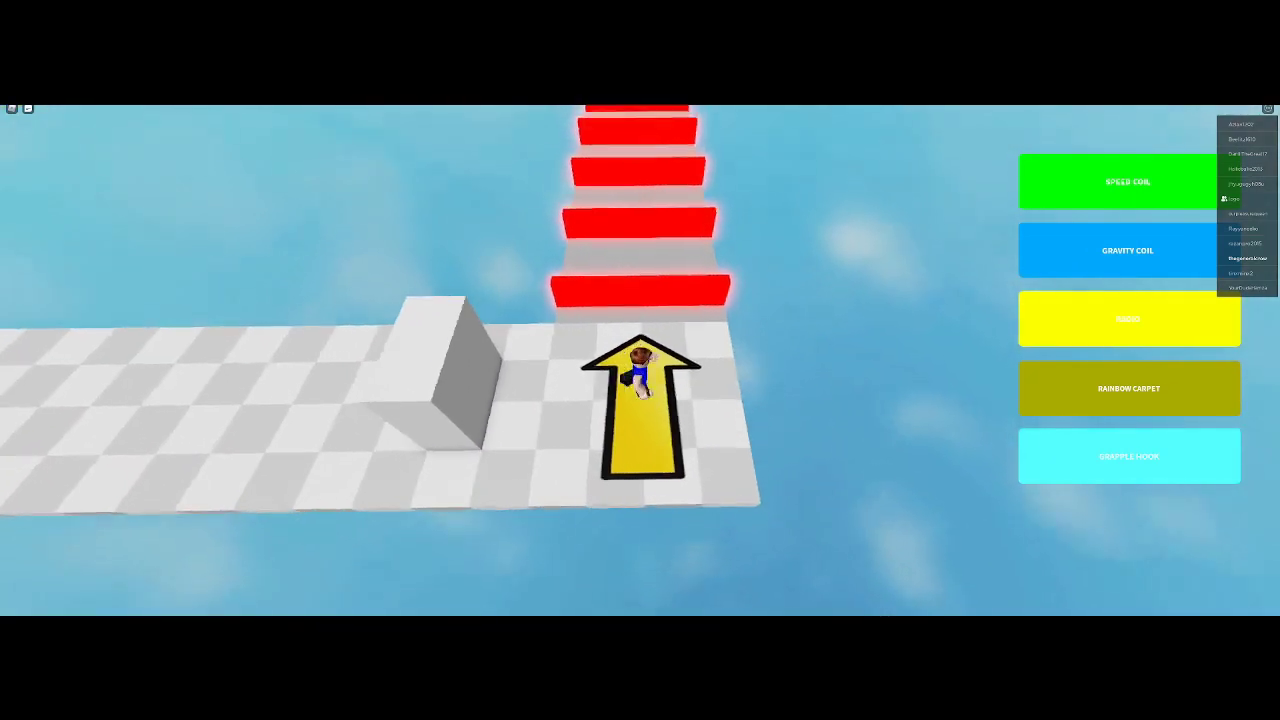
key(w)
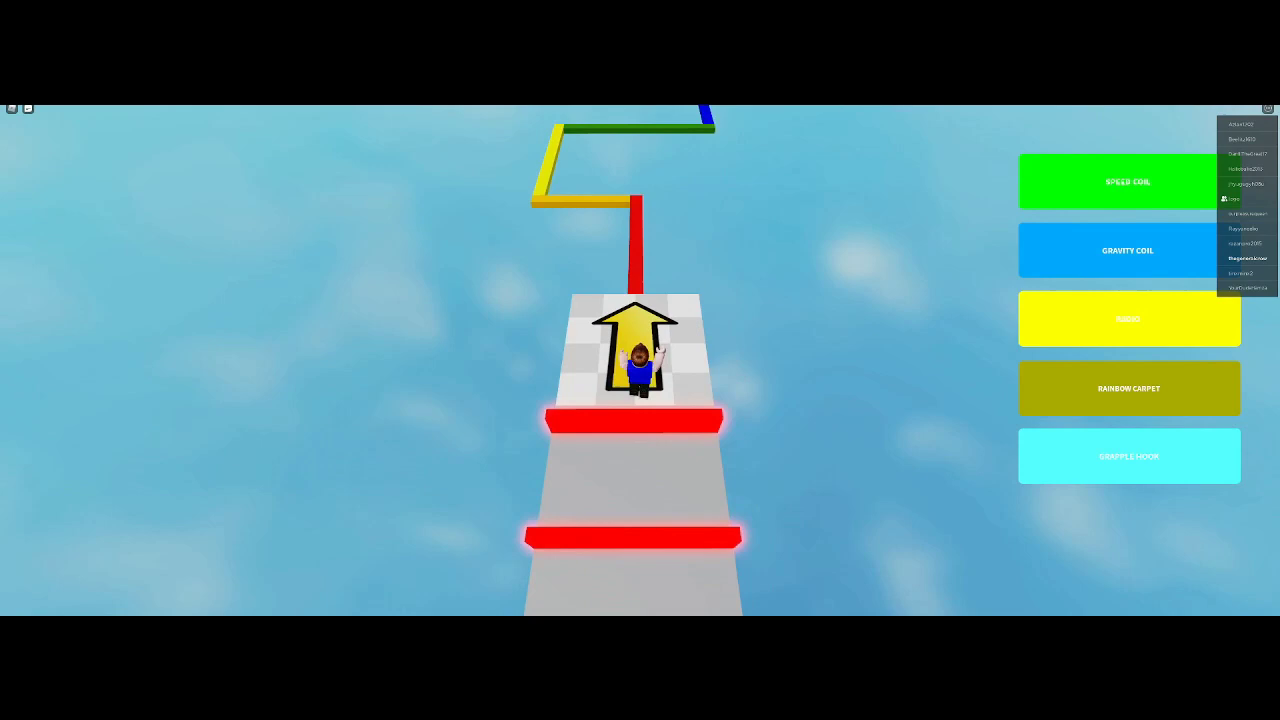
Move from the red beam onto the yellow beam and run it to the green beam.
key(w)
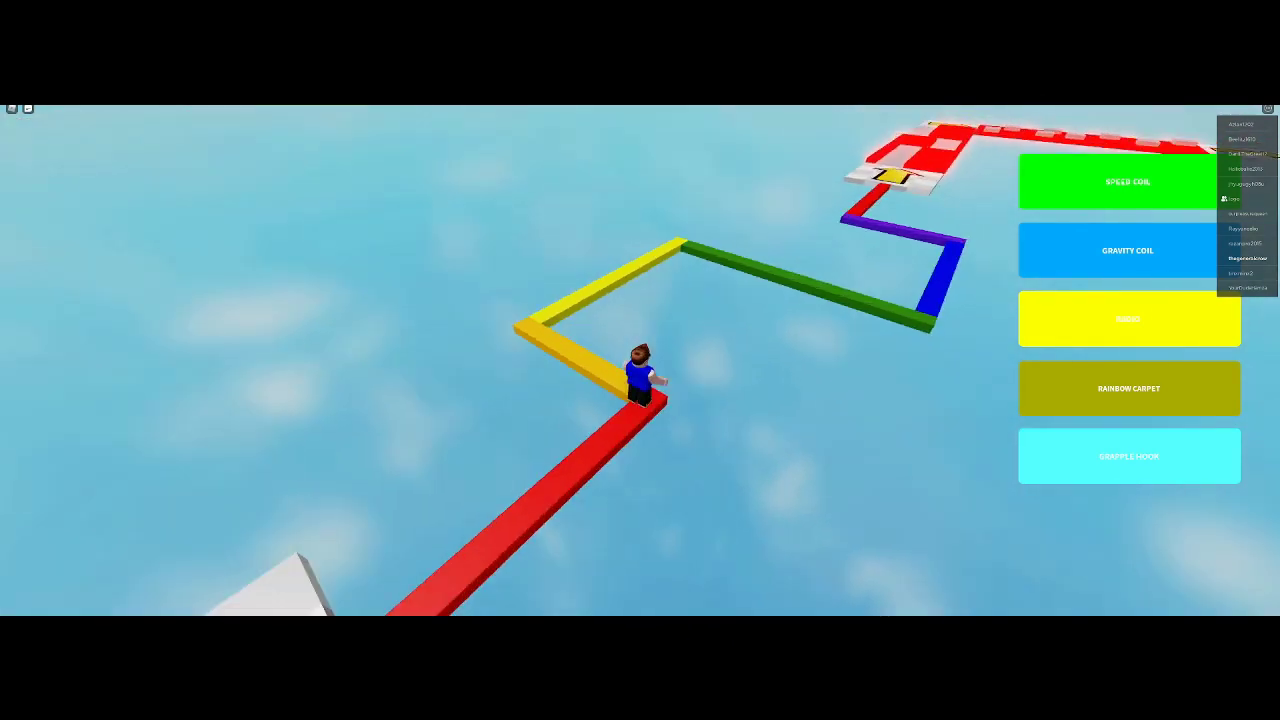
key(a)
key(w)
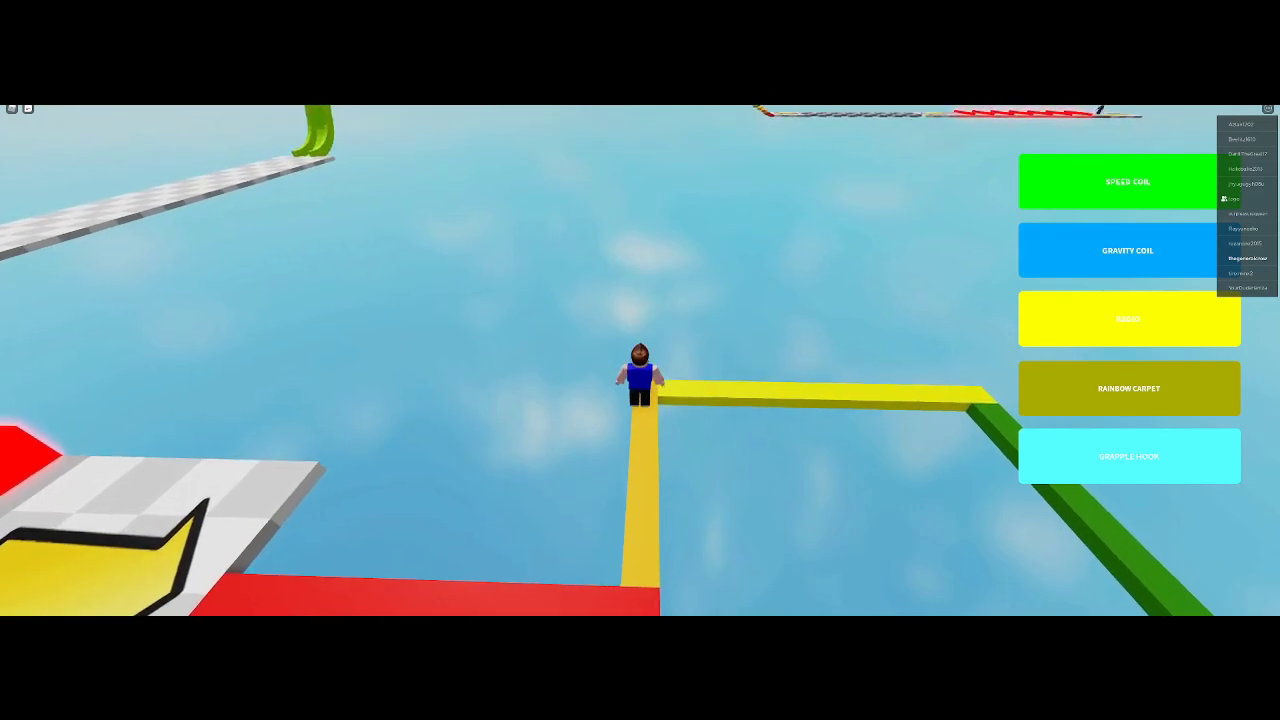
key(d)
key(w)
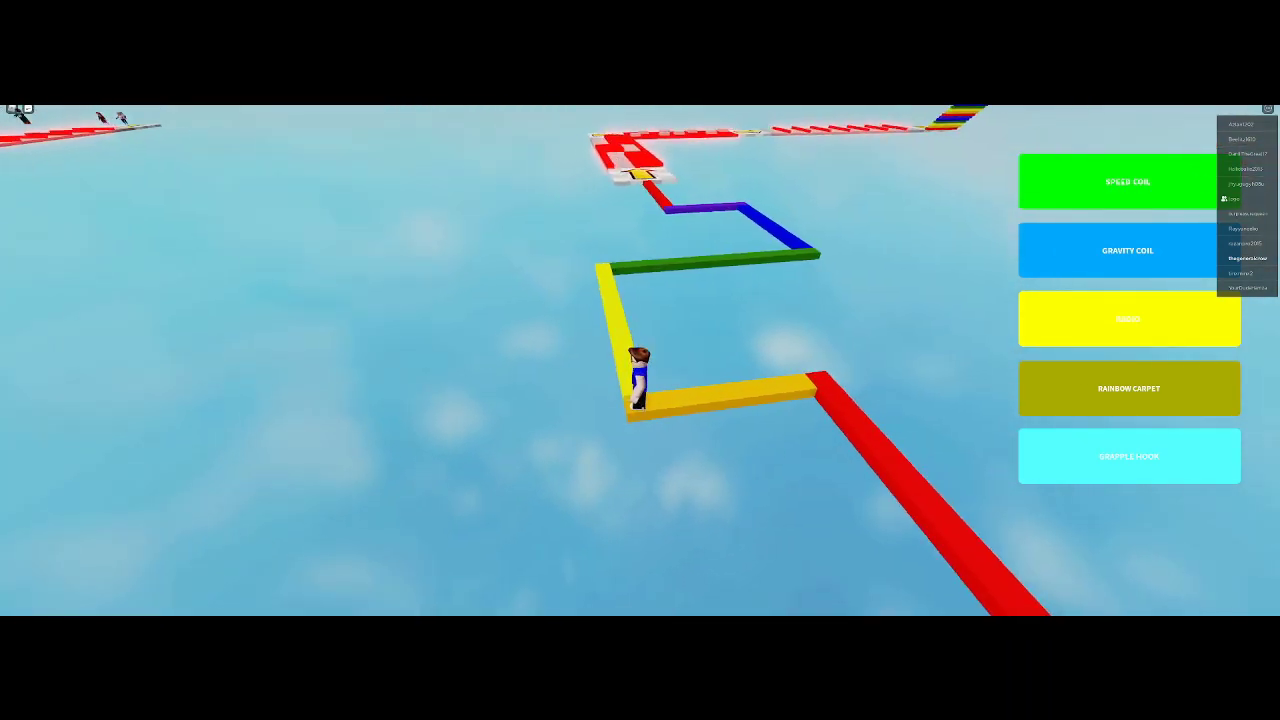
key(w)
key(w)
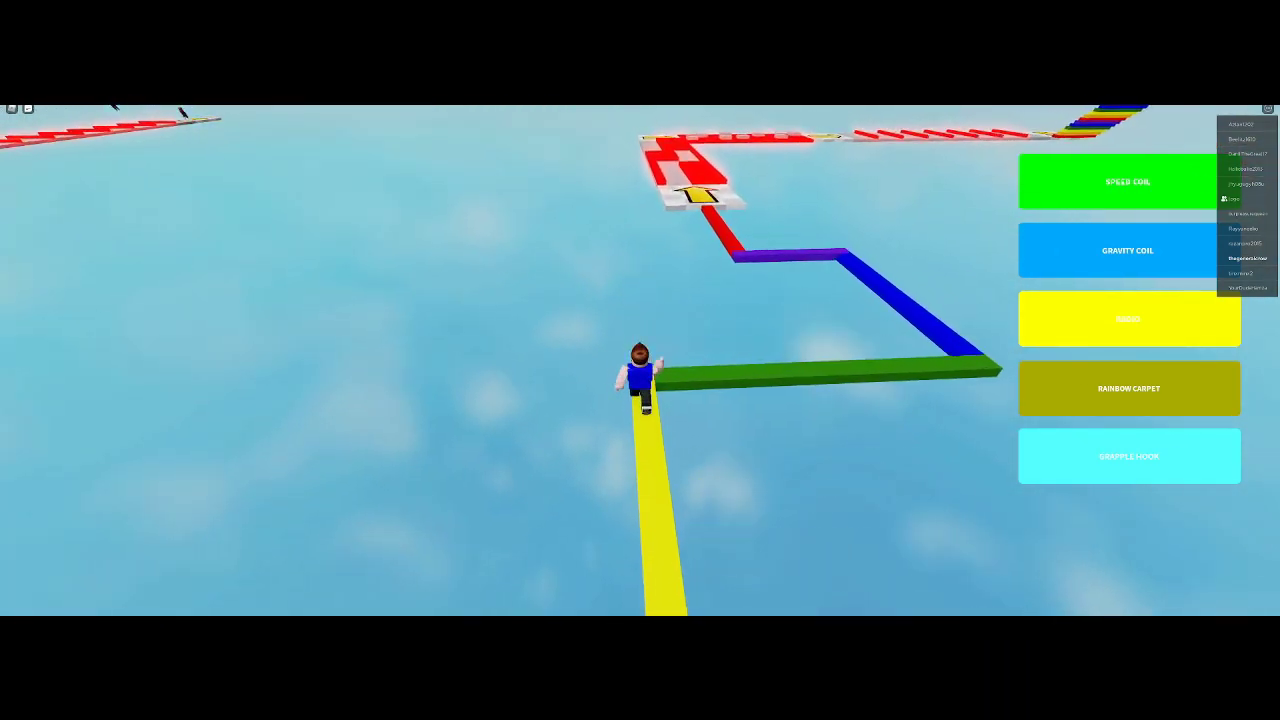
Follow the green, blue and purple beams, then the red beam onto the arrow platform.
key(d)
key(w)
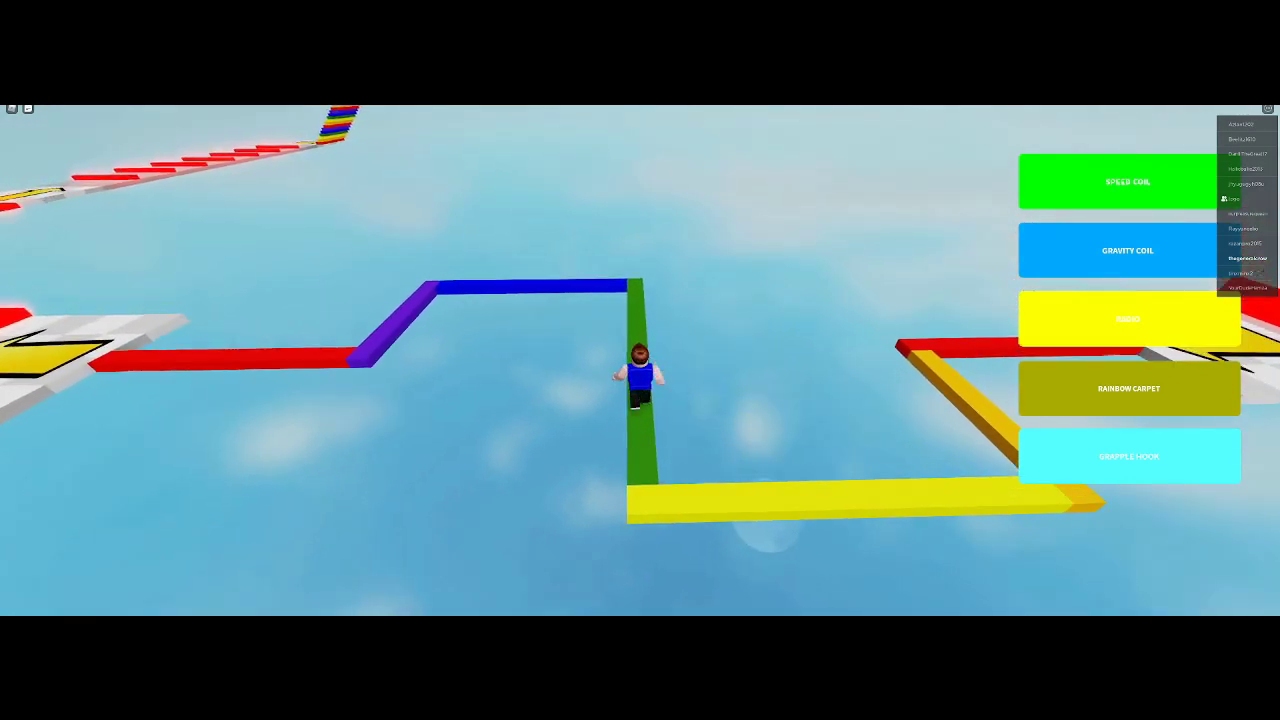
key(a)
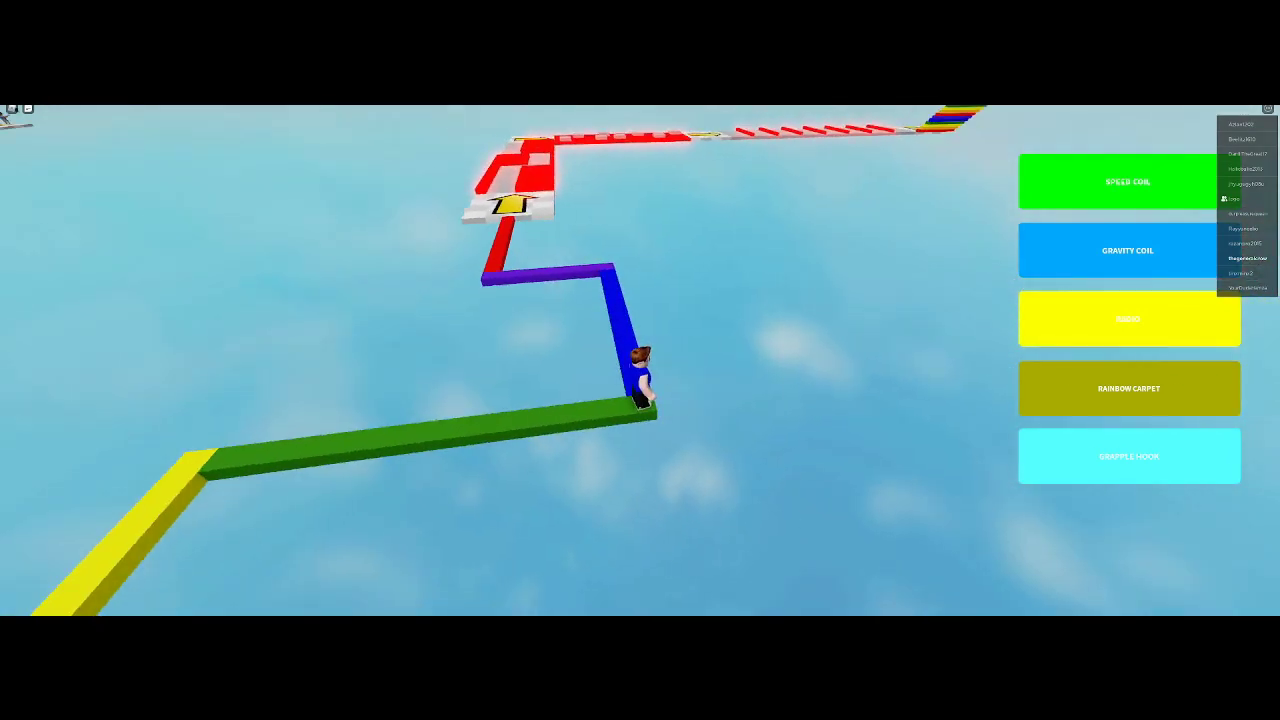
key(w)
key(w)
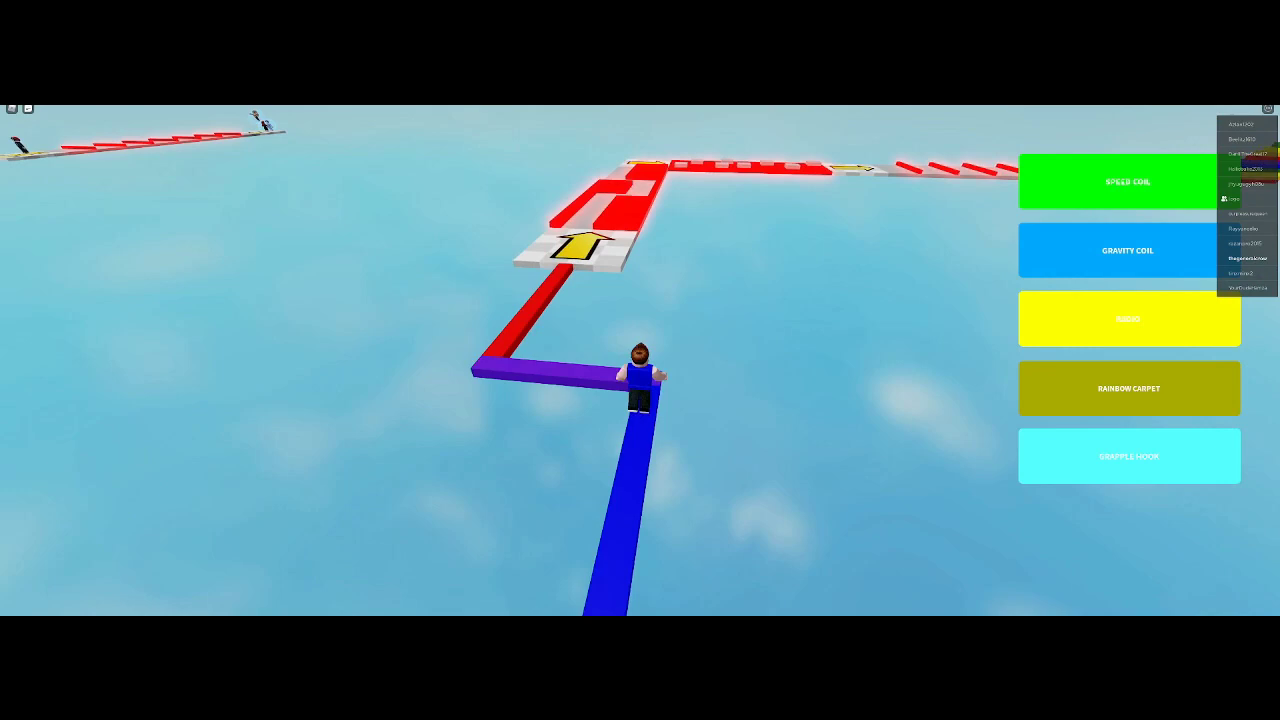
key(a)
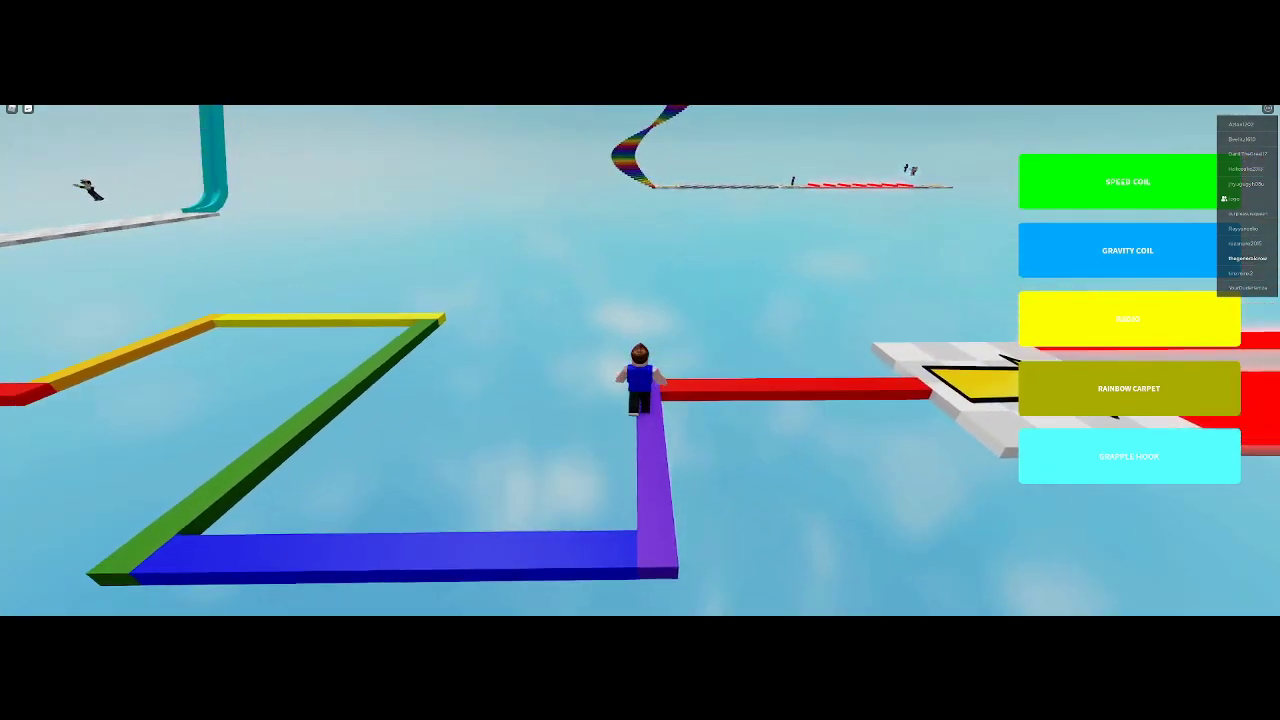
key(w)
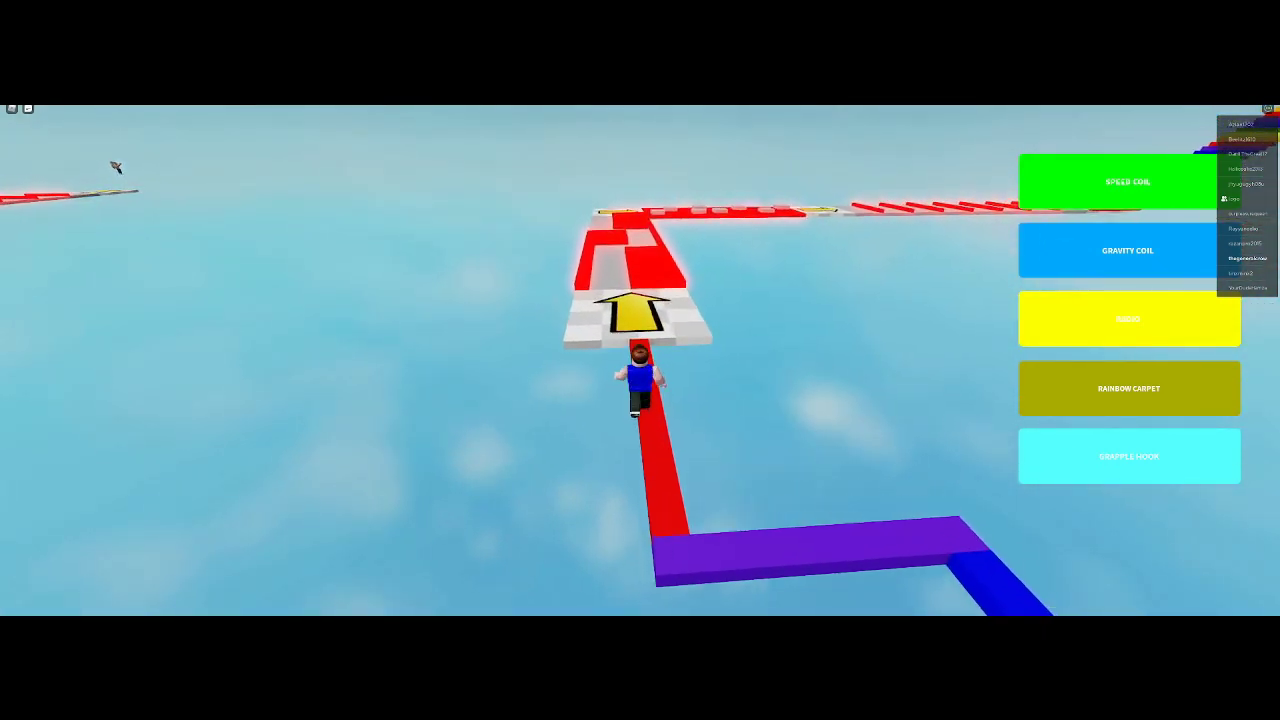
Walk the red path past its corner and over the red bars to the arrow pad before the stairs.
key(w)
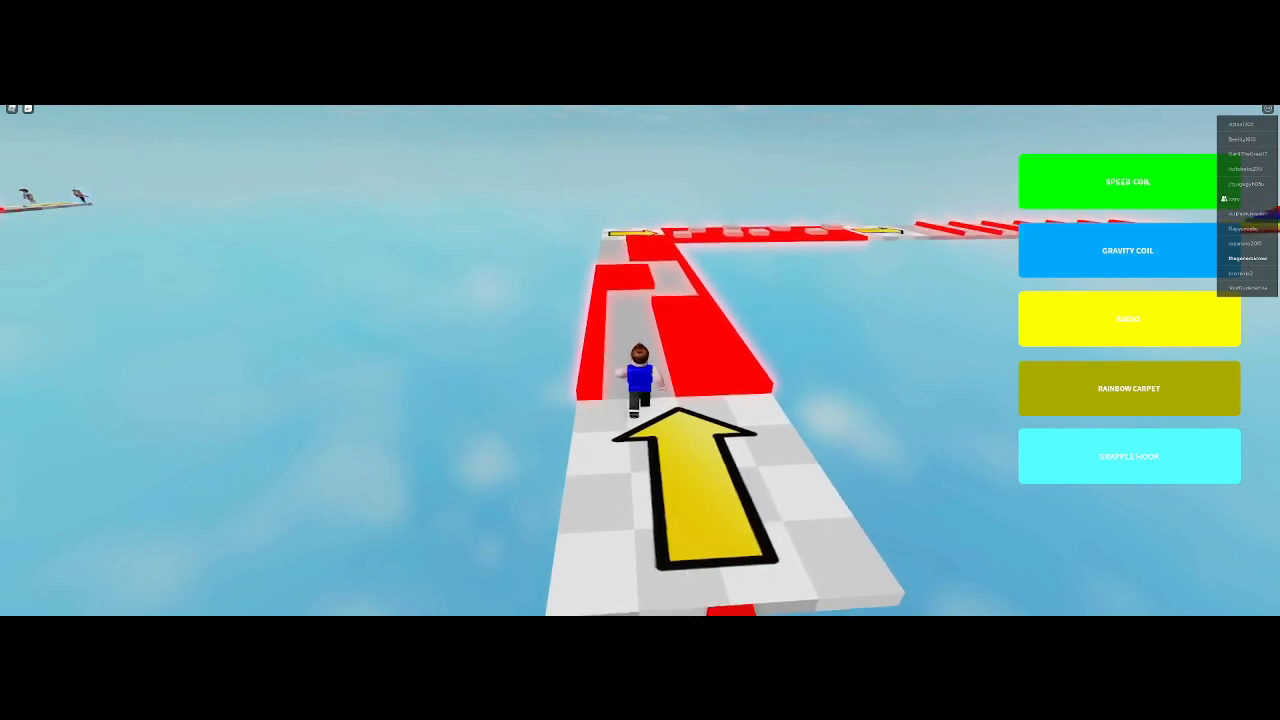
key(w)
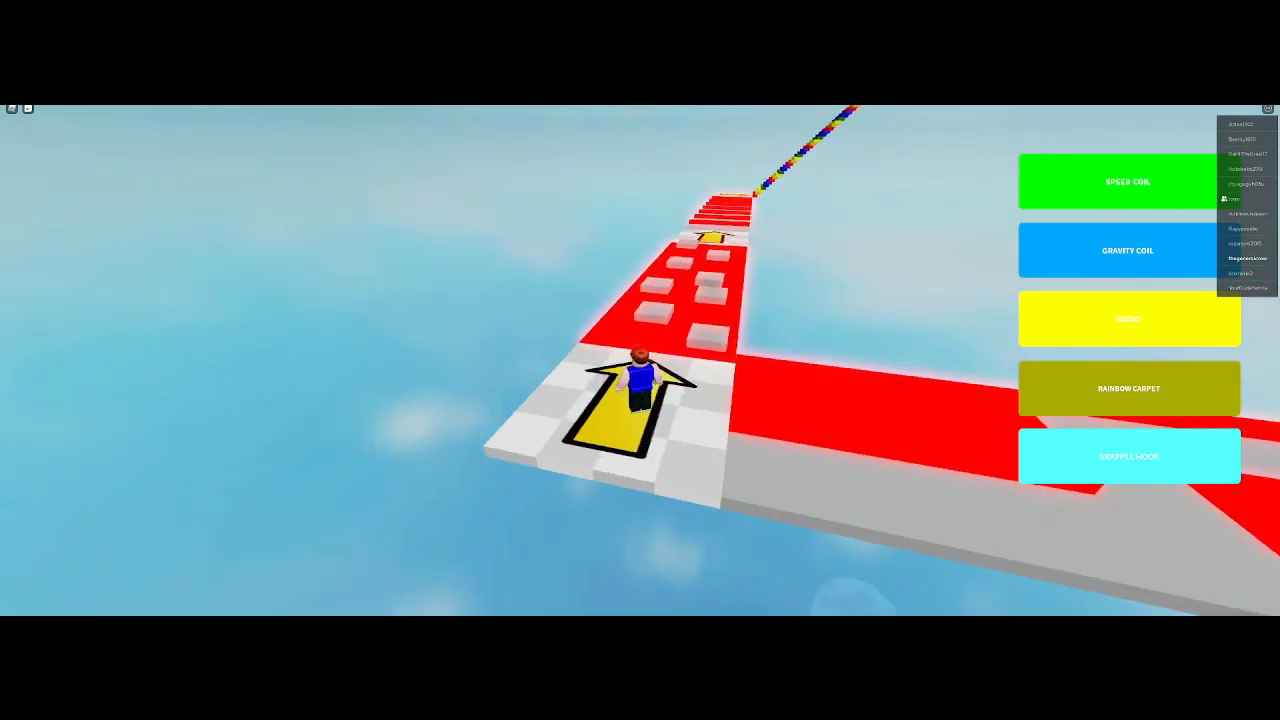
key(w)
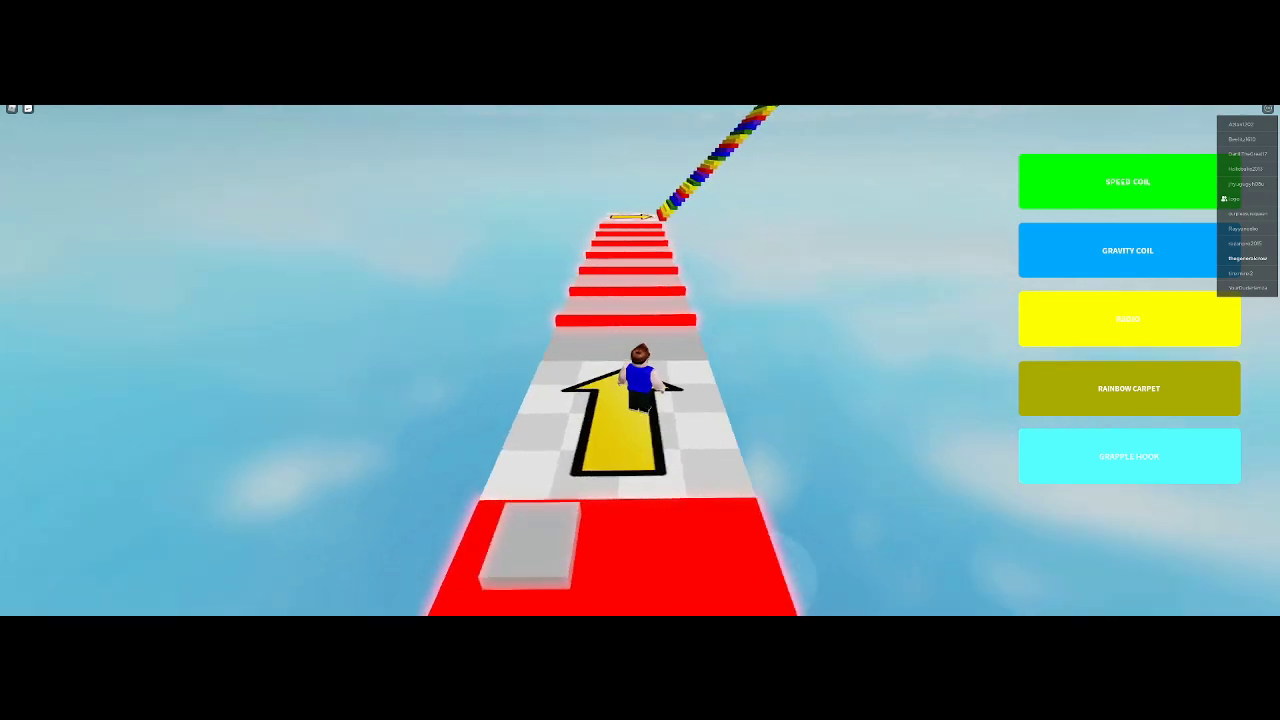
key(w)
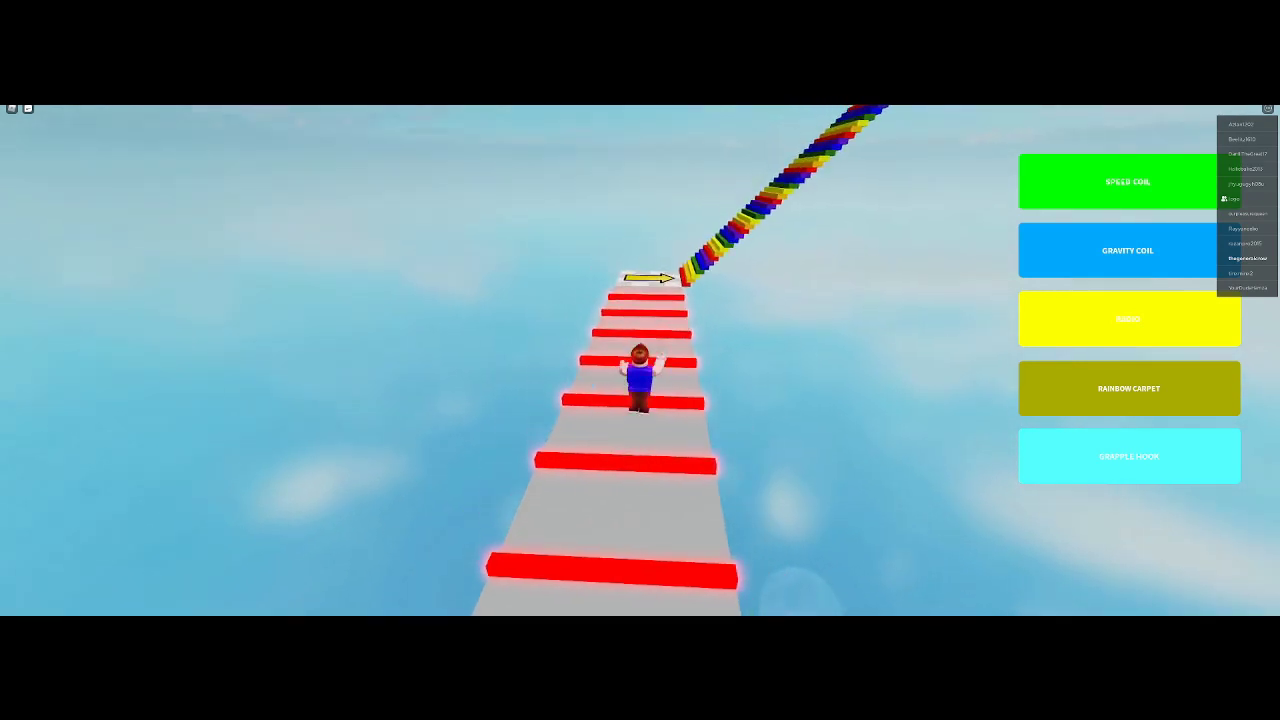
key(w)
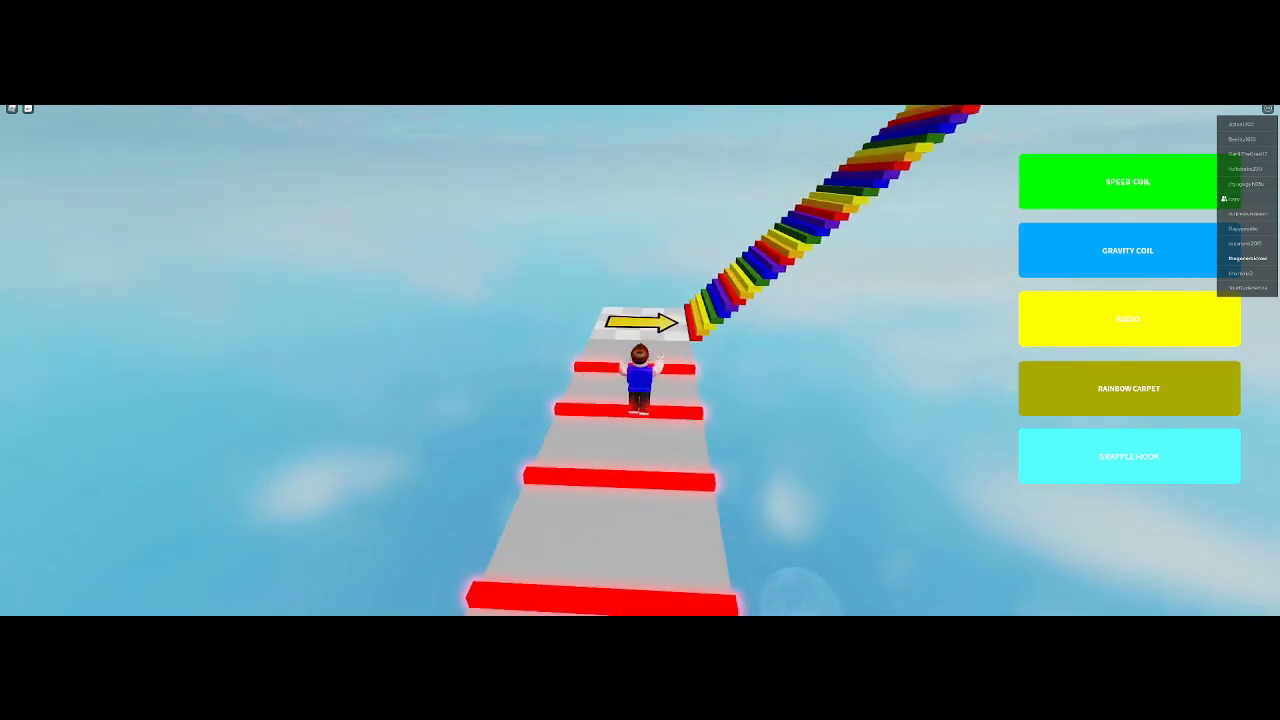
key(w)
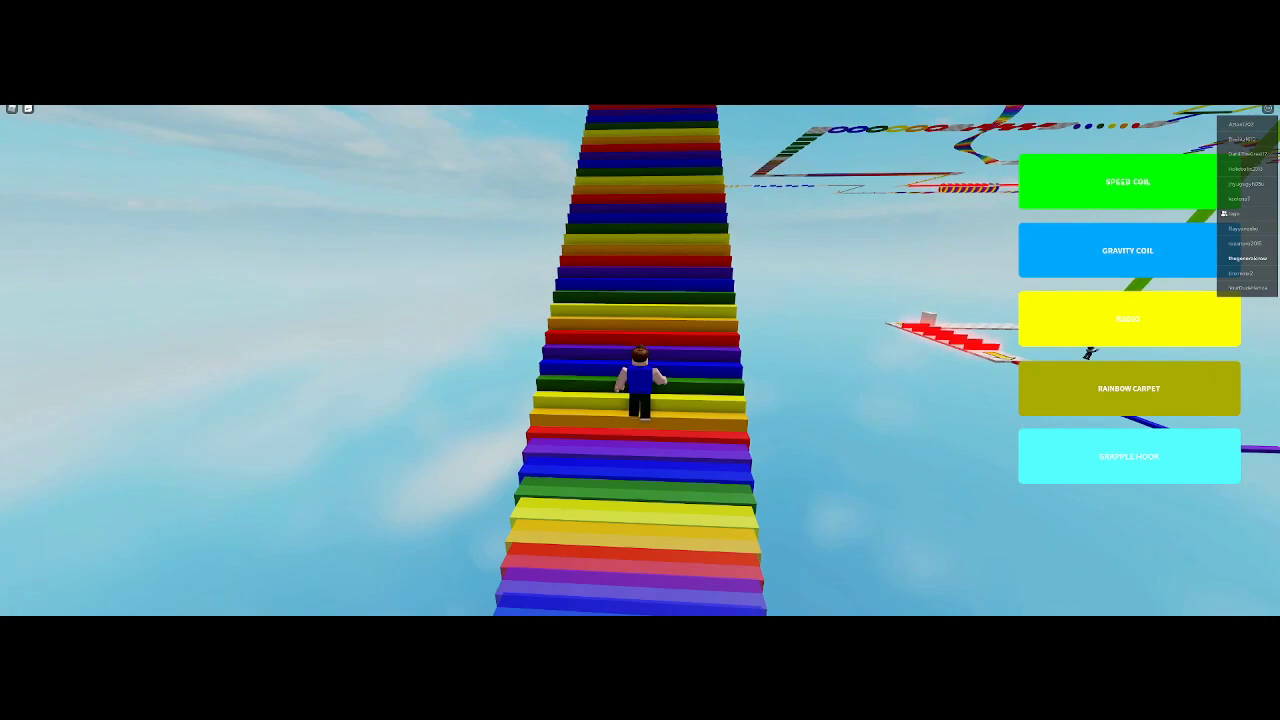
key(w)
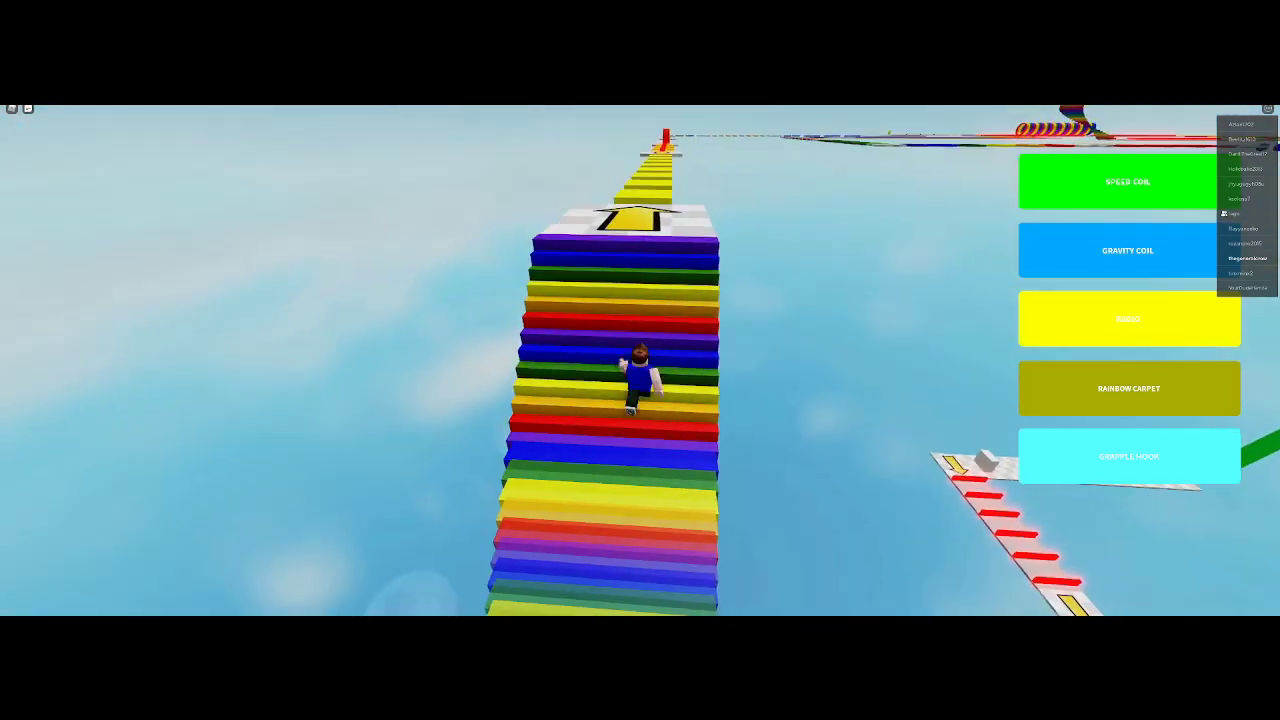
key(w)
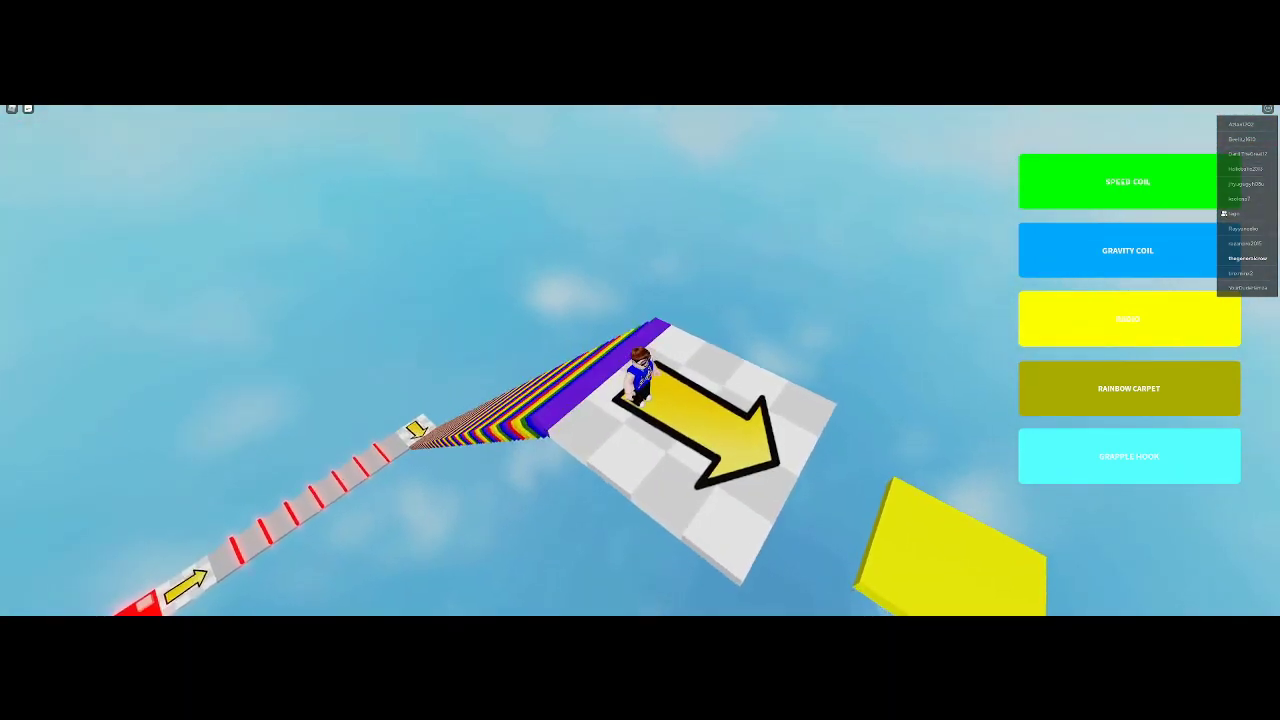
Climb the rainbow staircase to the yellow arrow pad, then jump across the yellow stepping blocks.
key(w)
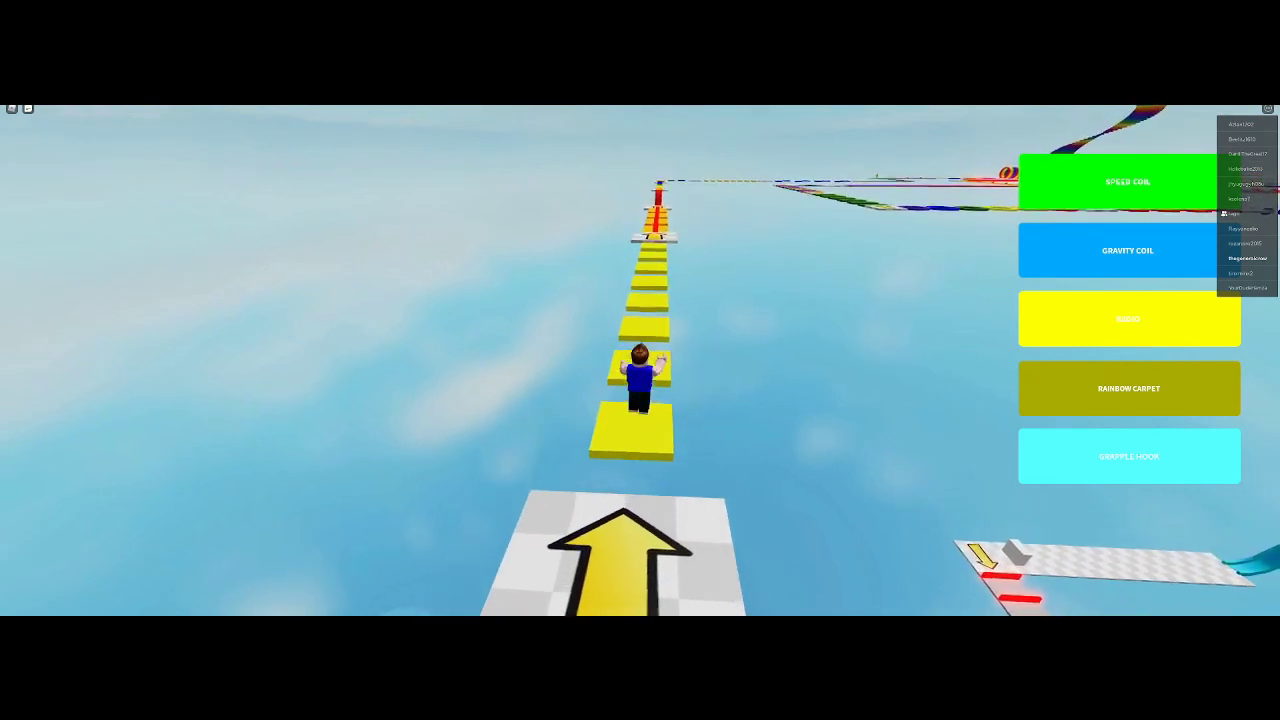
key(w)
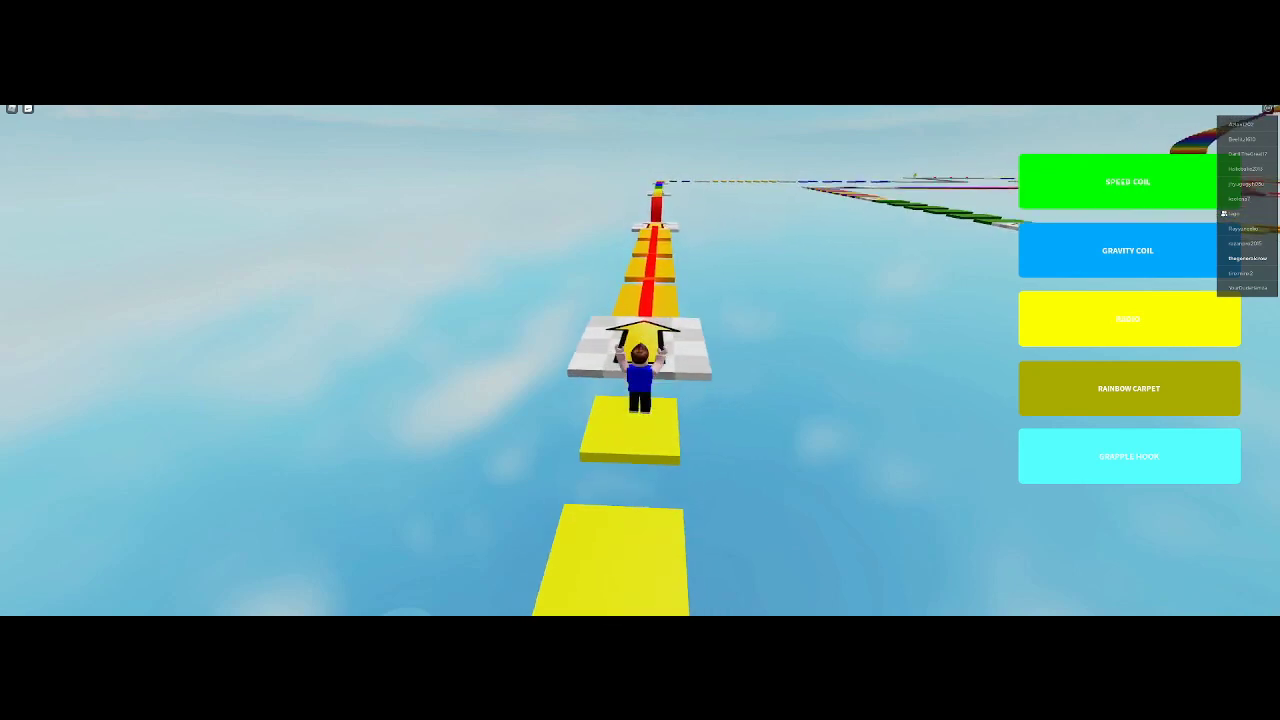
key(w)
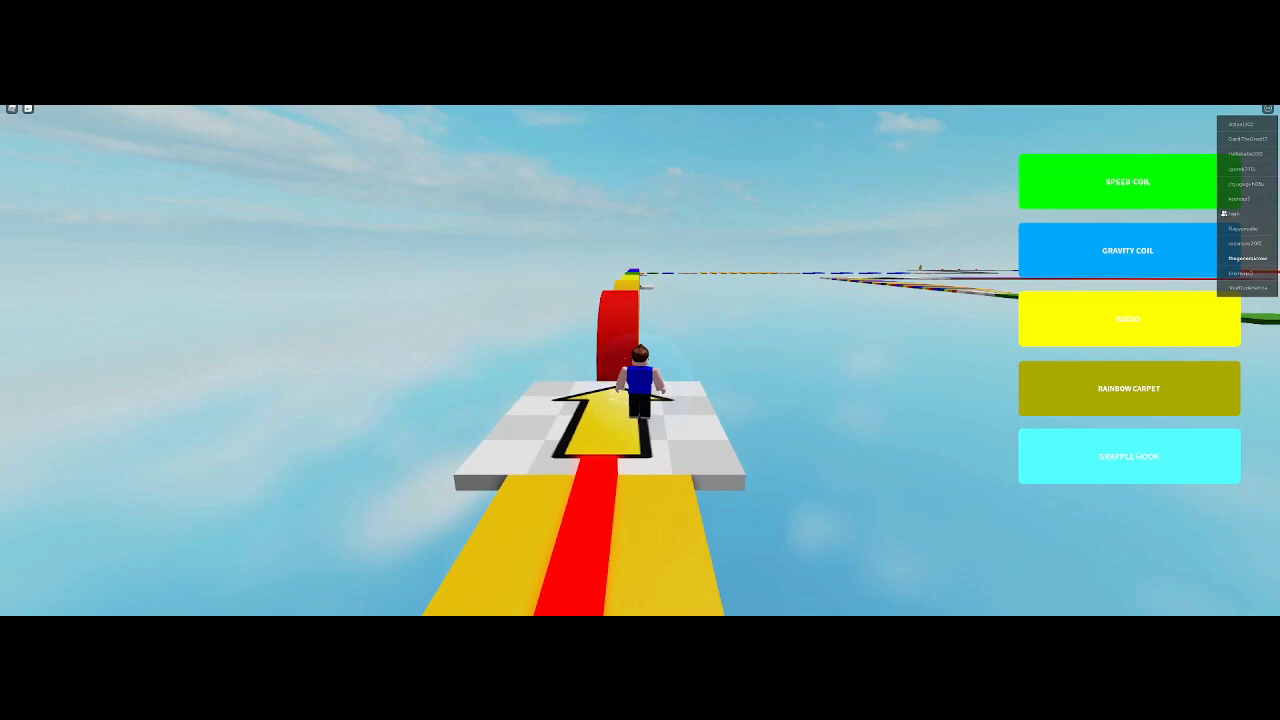
Try the jump from the red cylinder toward yellow, fall off, and climb back onto the red cylinder.
key(w)
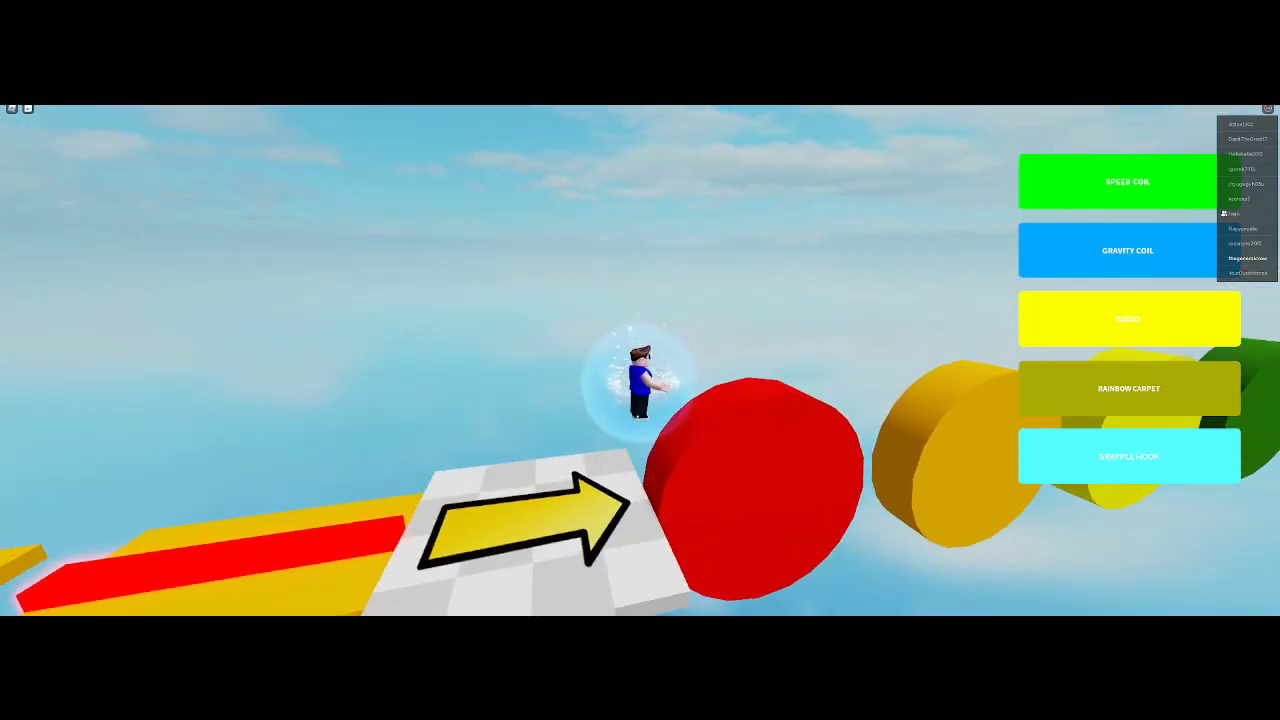
key(space)
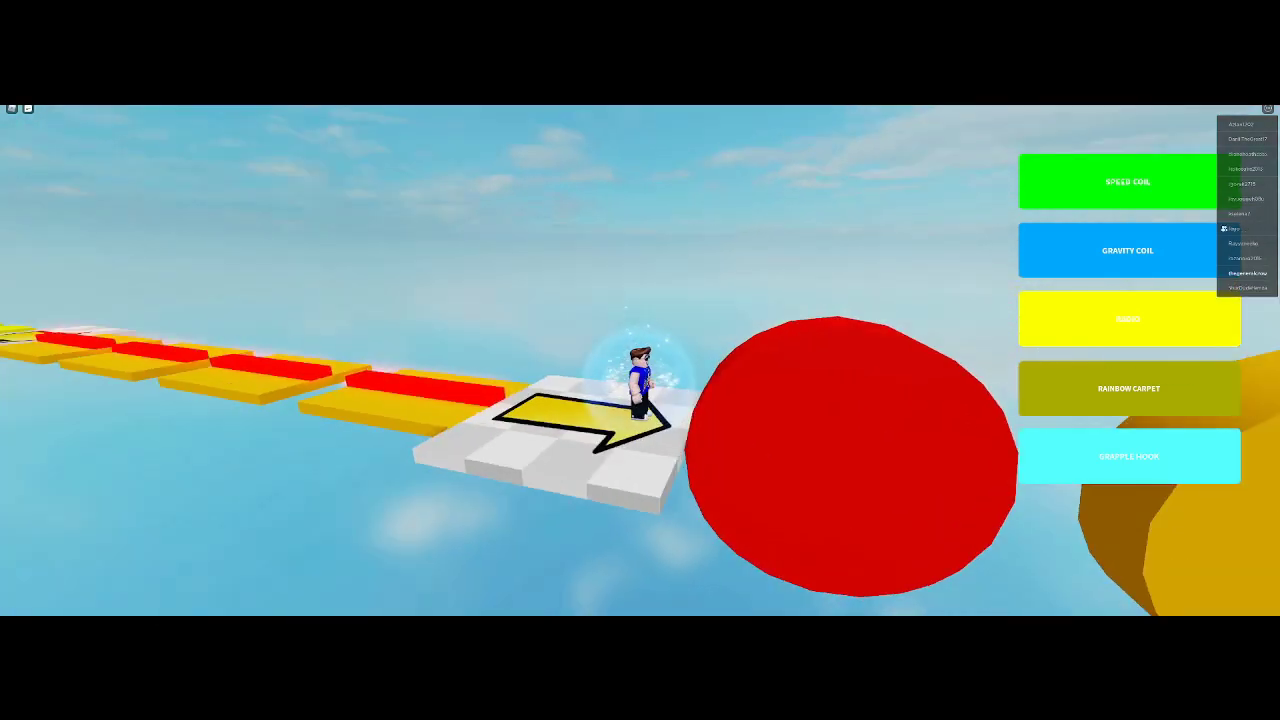
key(w)
key(space)
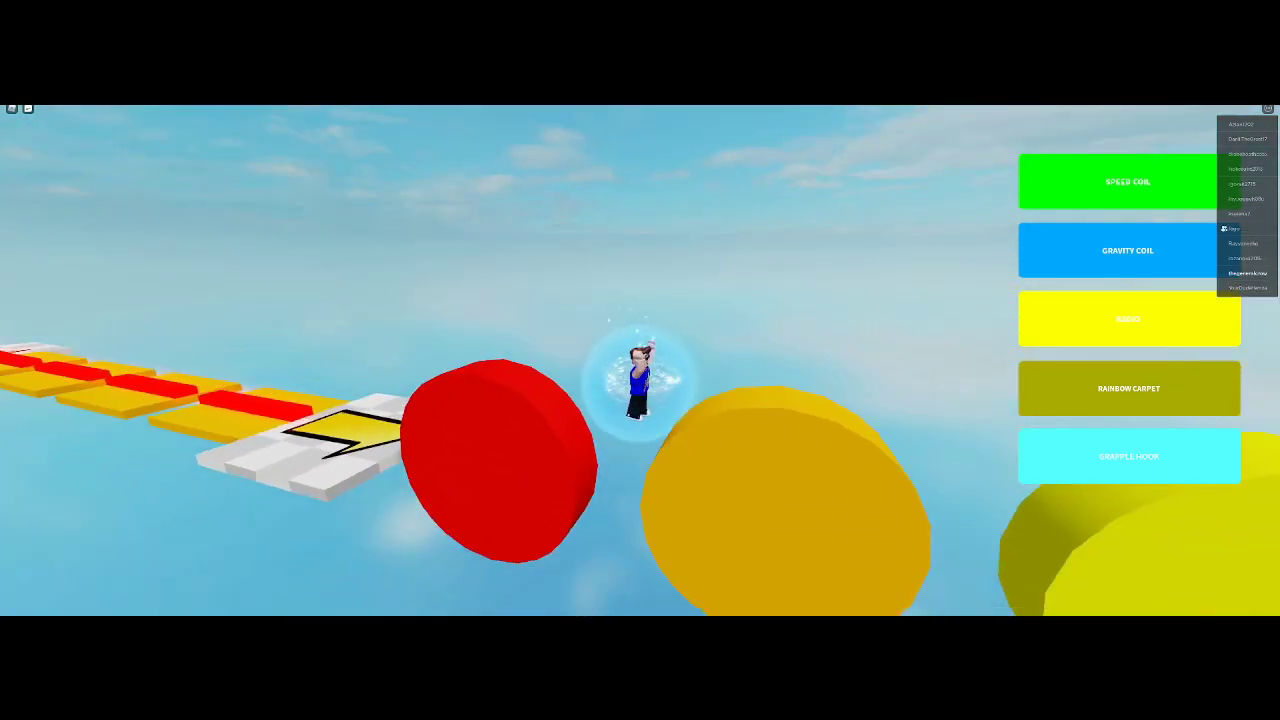
Hop across the red-to-purple cylinders onto the checkpoint and walk the narrow red-block path.
key(d)
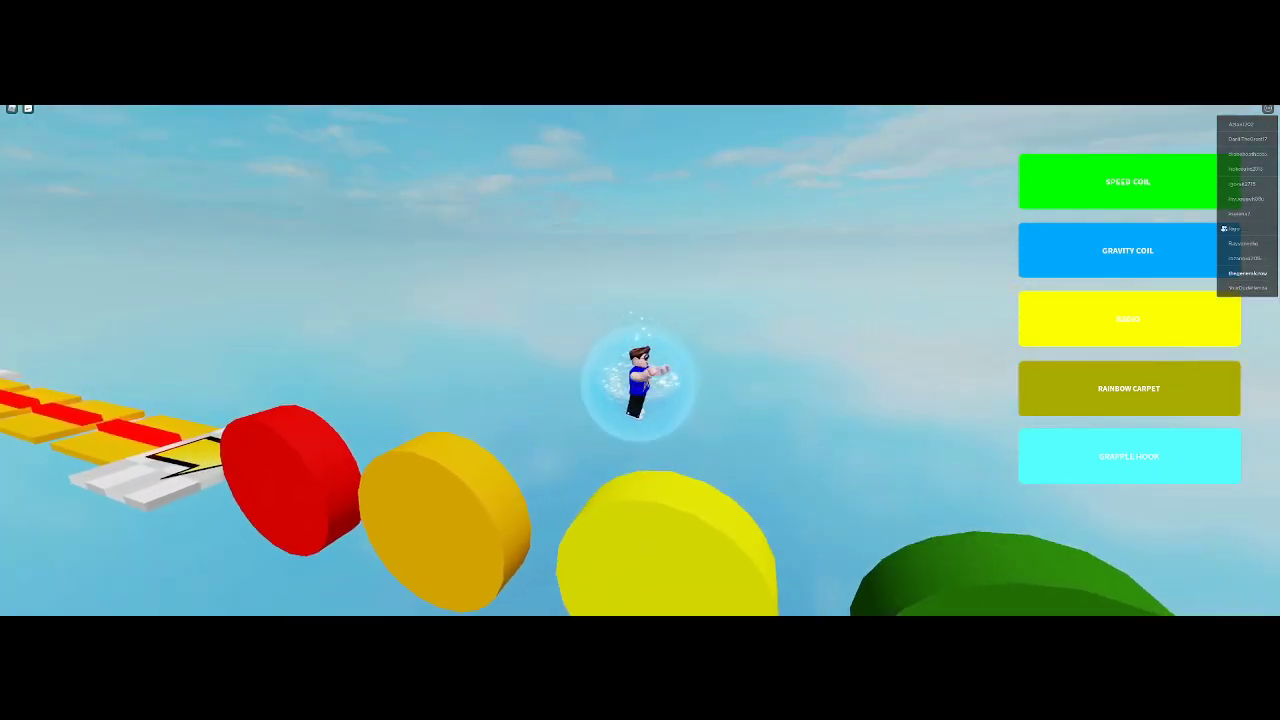
key(w)
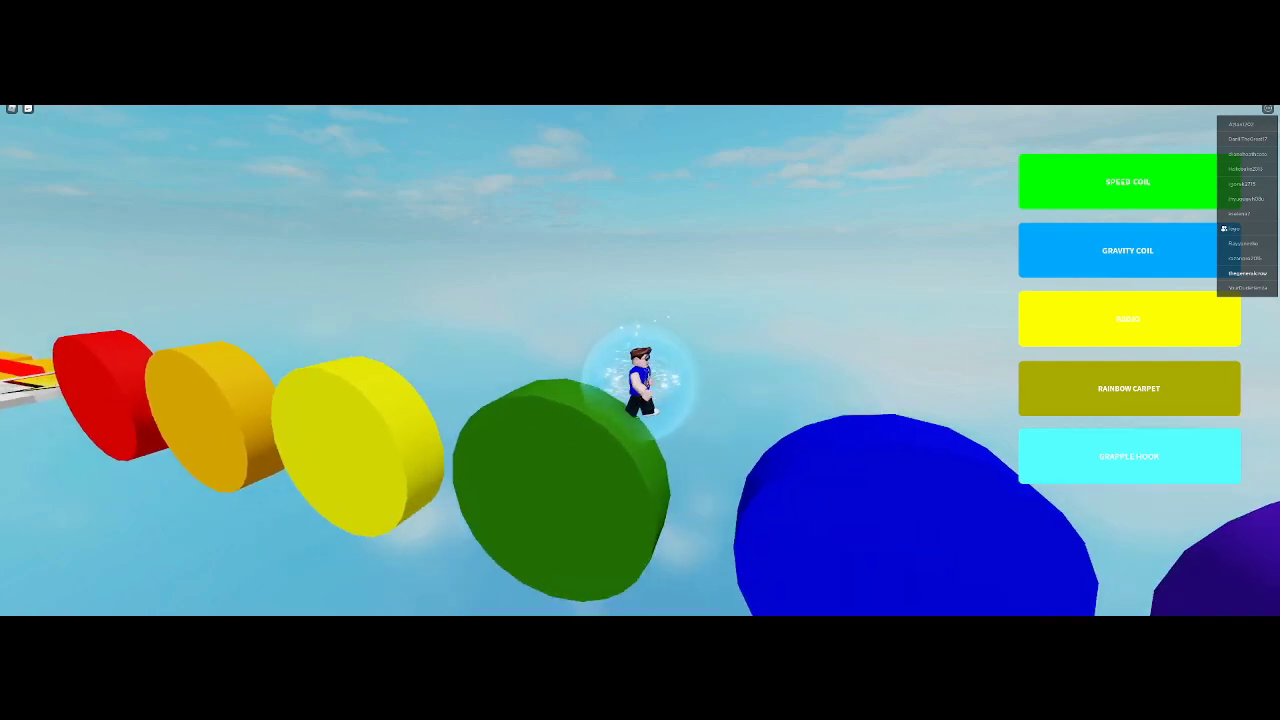
key(w)
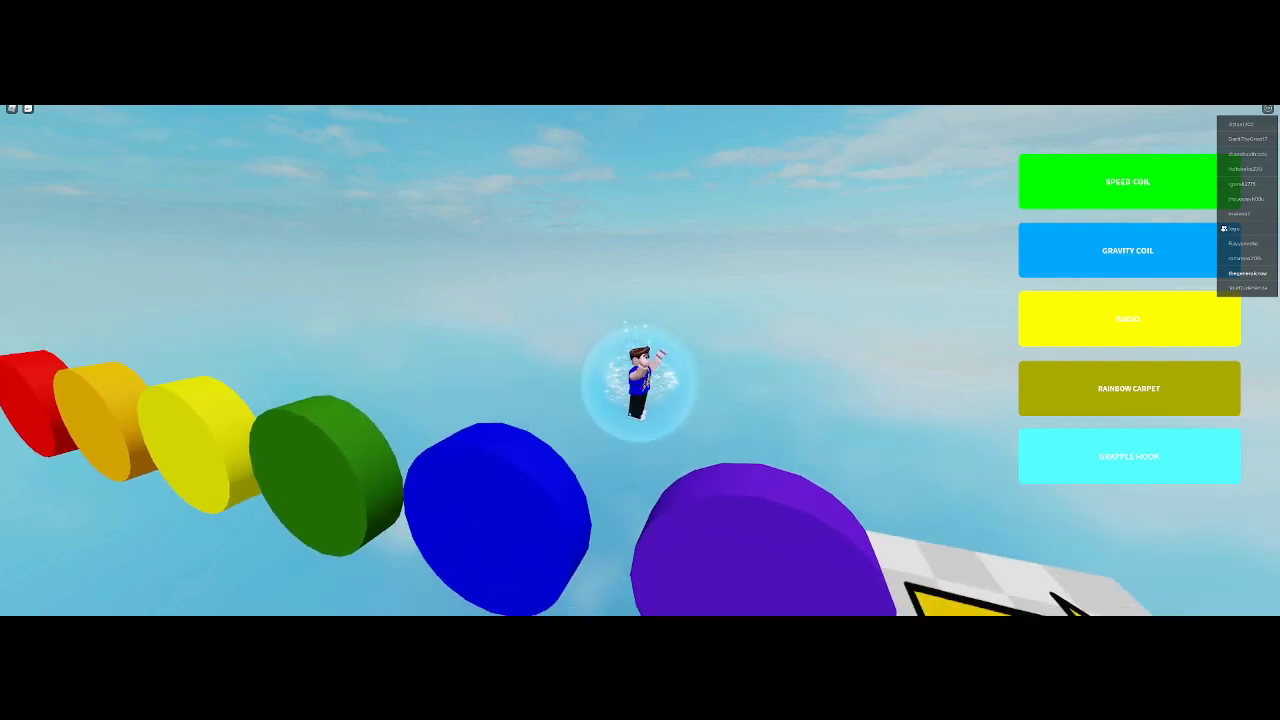
key(w)
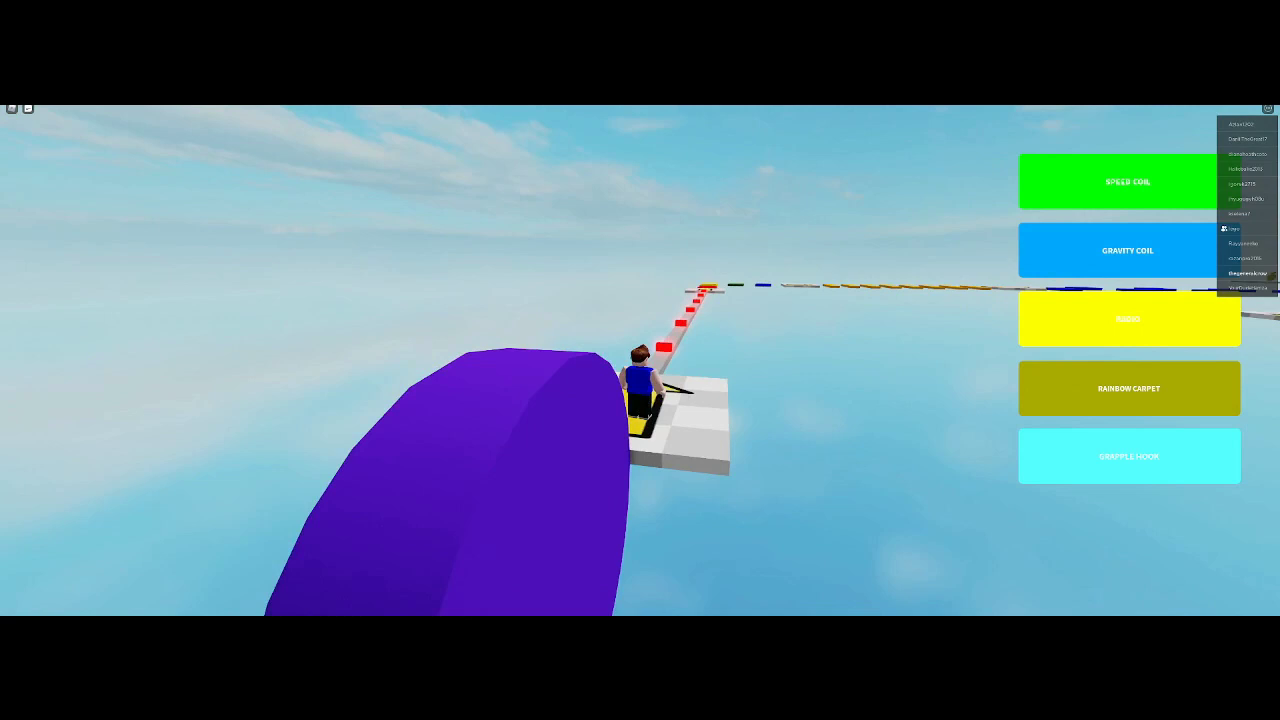
key(w)
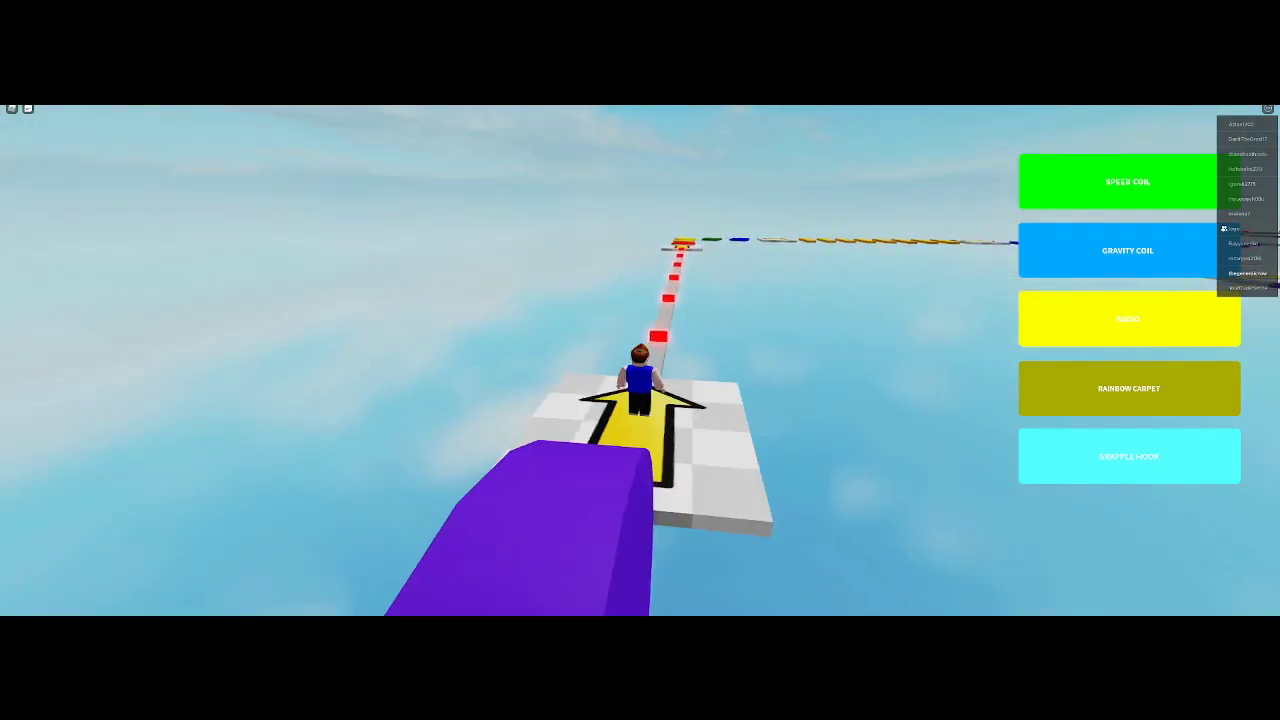
key(w)
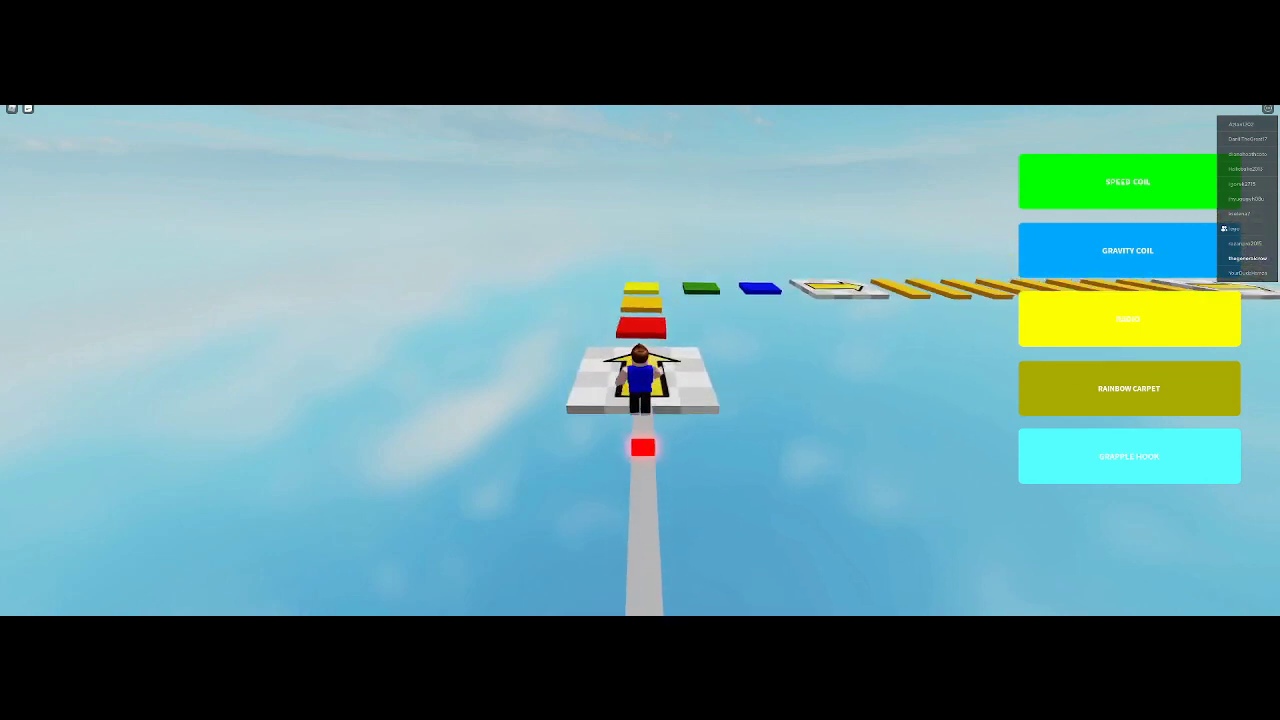
Jump over the red block onto the yellow blocks, then cross green and blue to the checkpoint.
key(w)
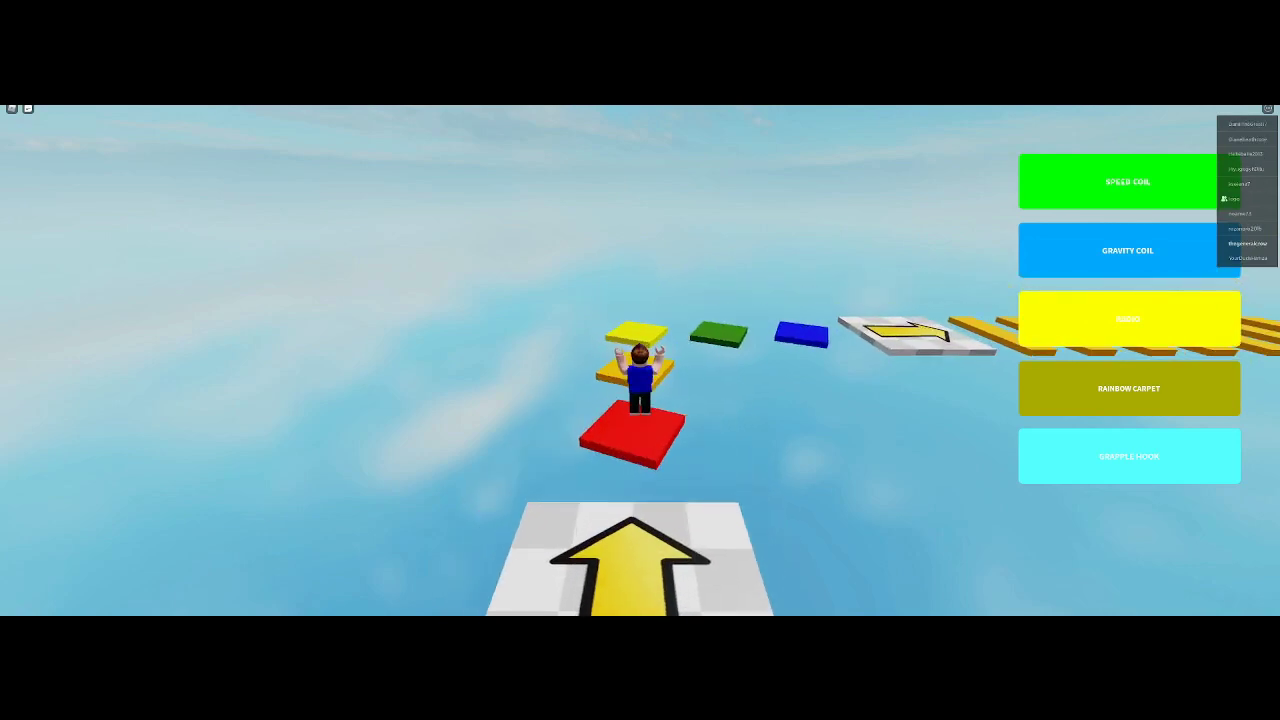
key(space)
key(w)
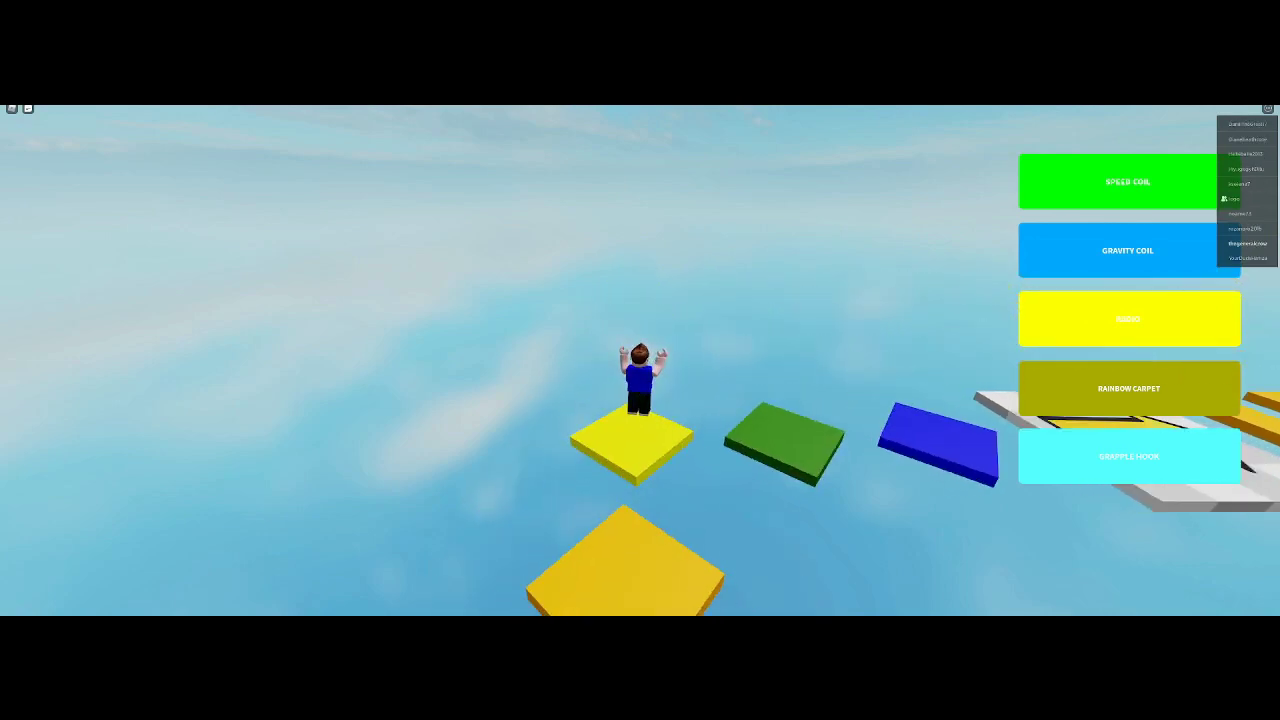
key(Right)
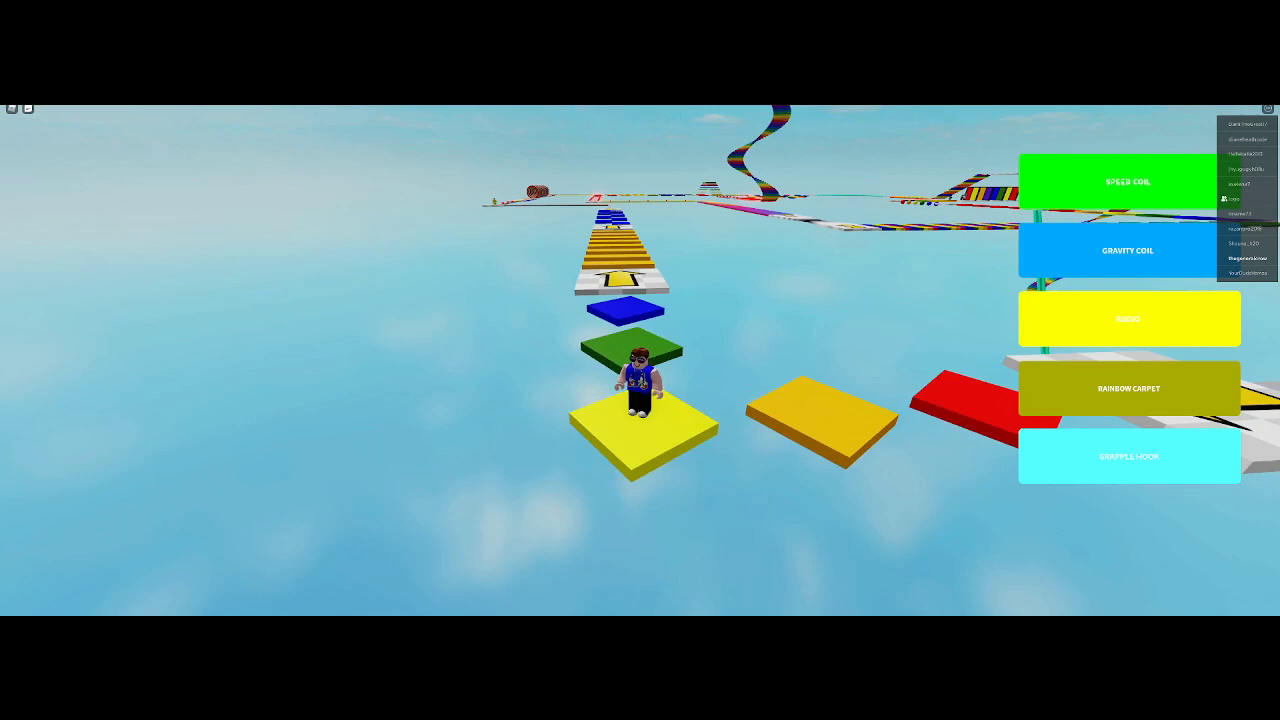
key(w)
key(space)
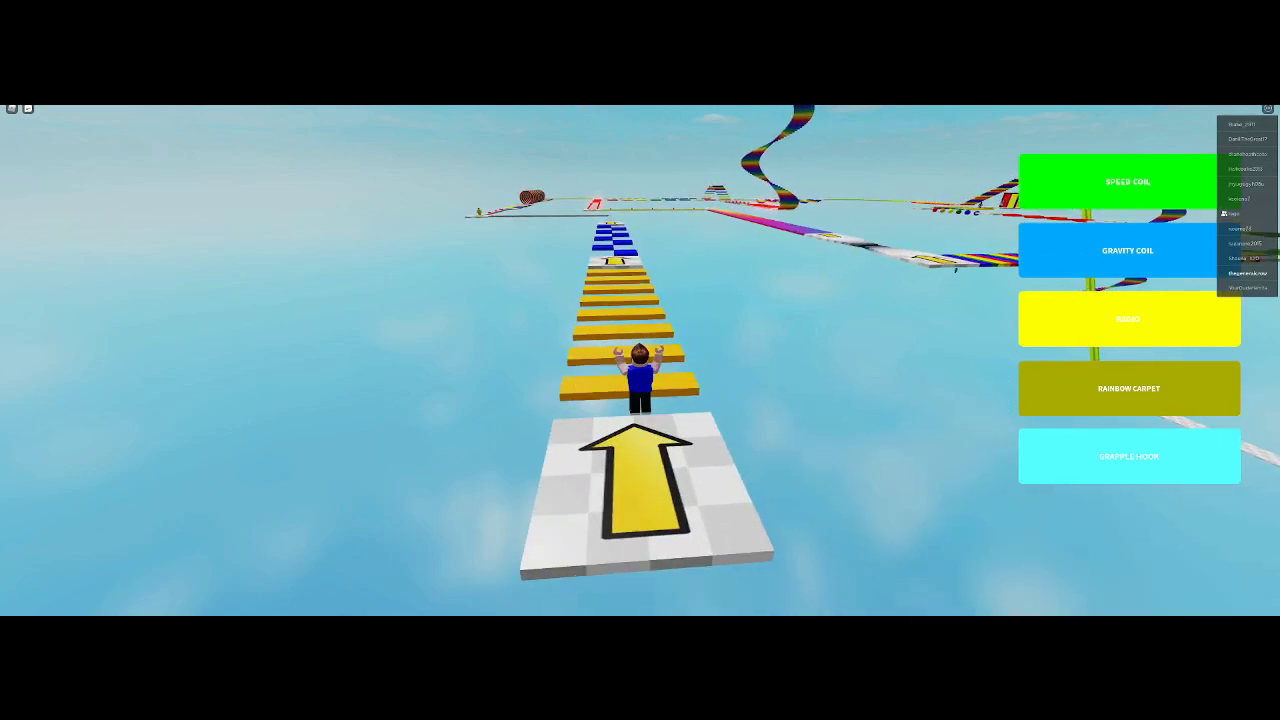
Jump up the yellow steps onto the arrow checkpoint.
key(w)
key(w)
key(space)
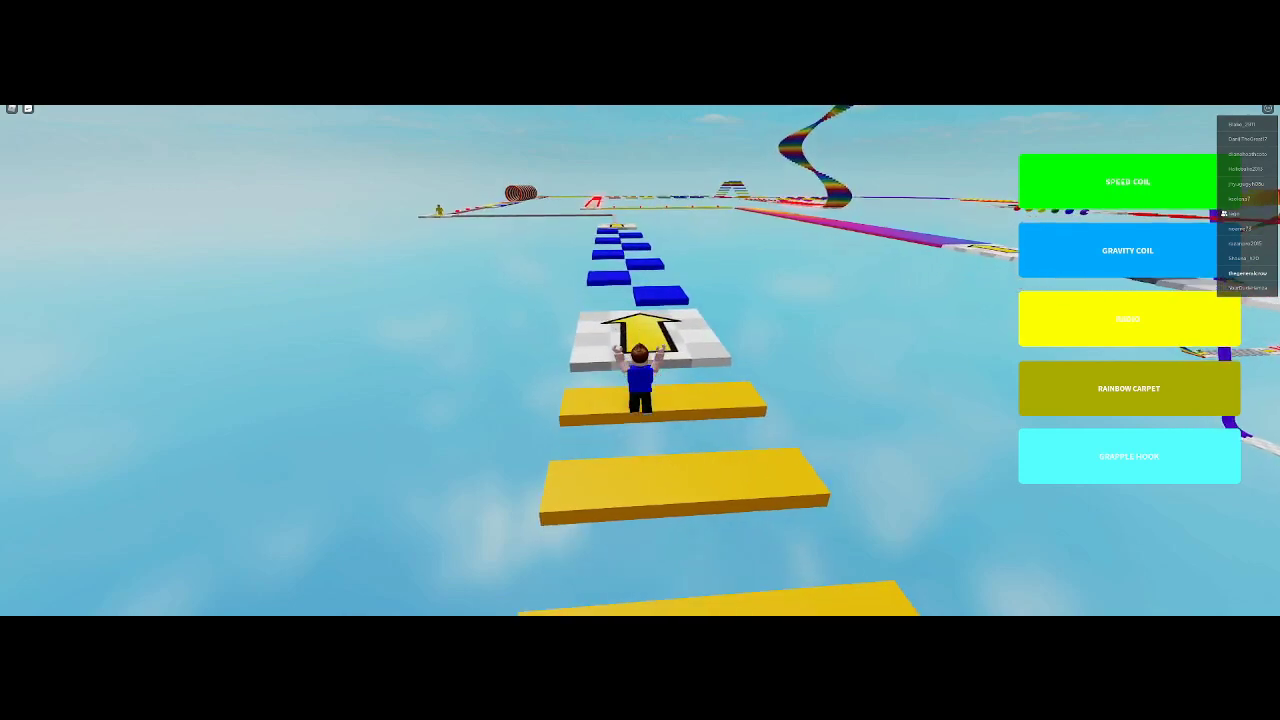
key(w)
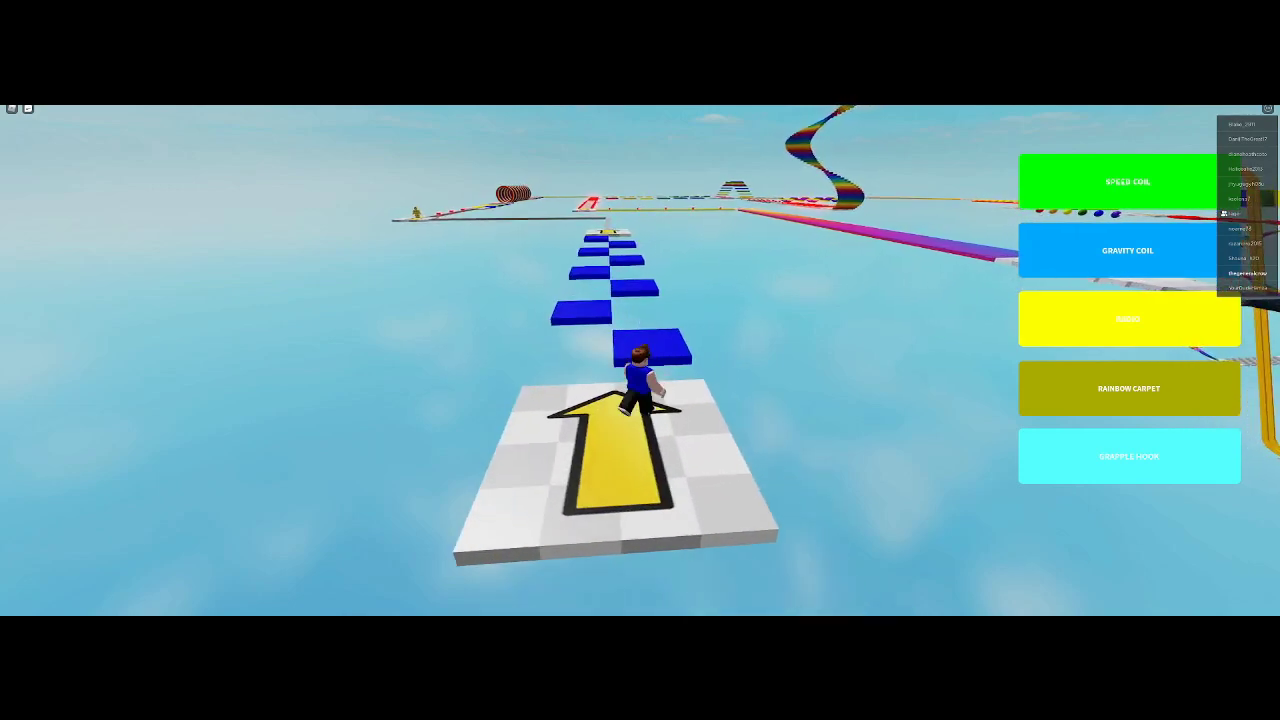
Hop across the blue stepping blocks onto the next checkpoint.
key(w)
key(space)
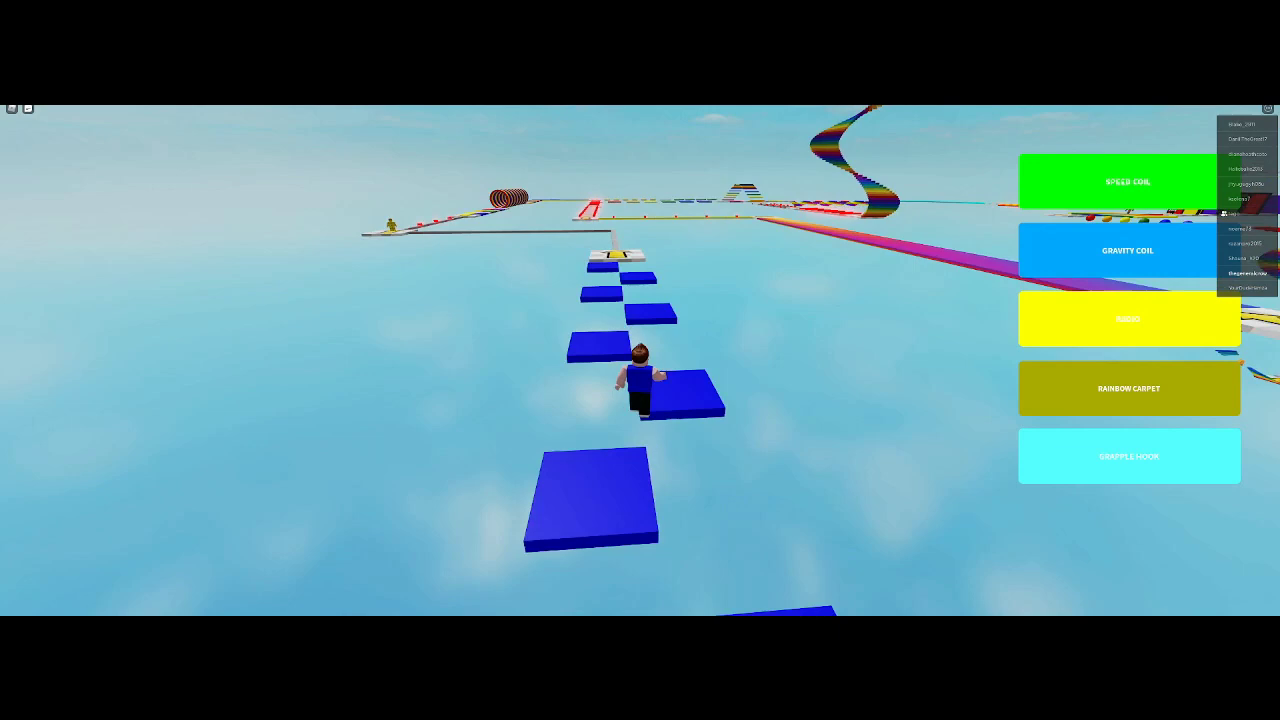
key(w)
key(space)
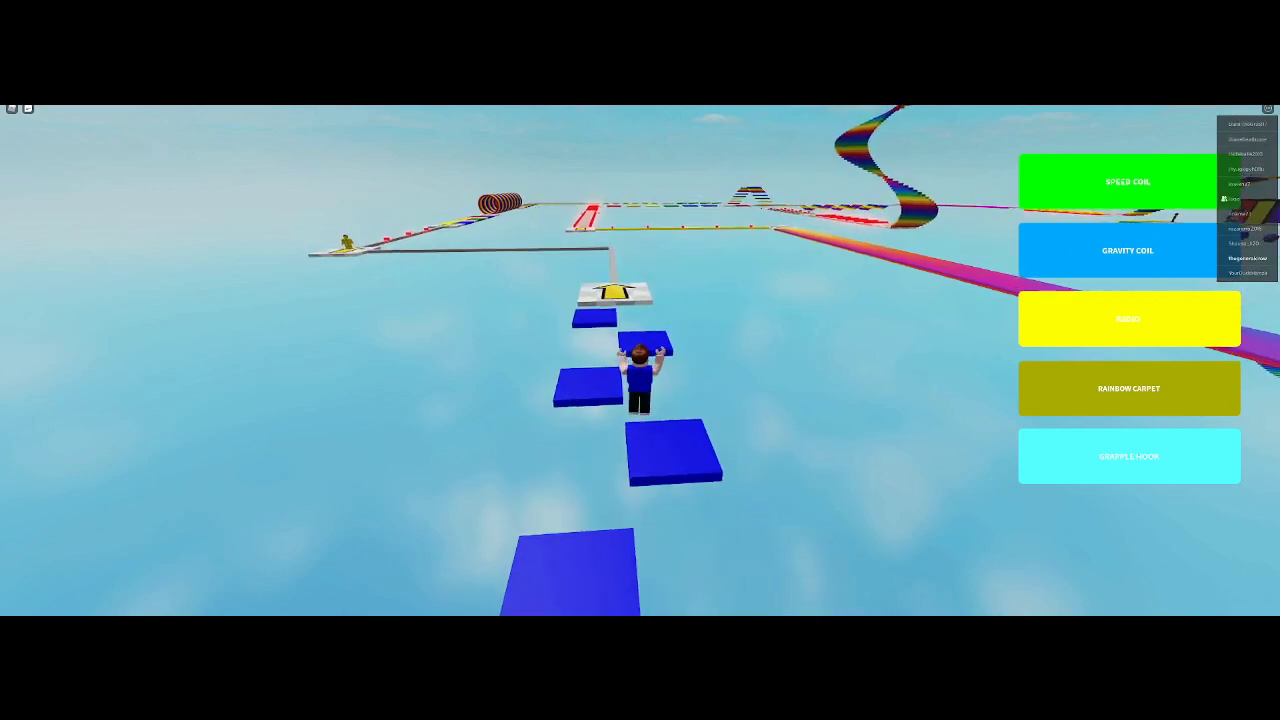
key(w)
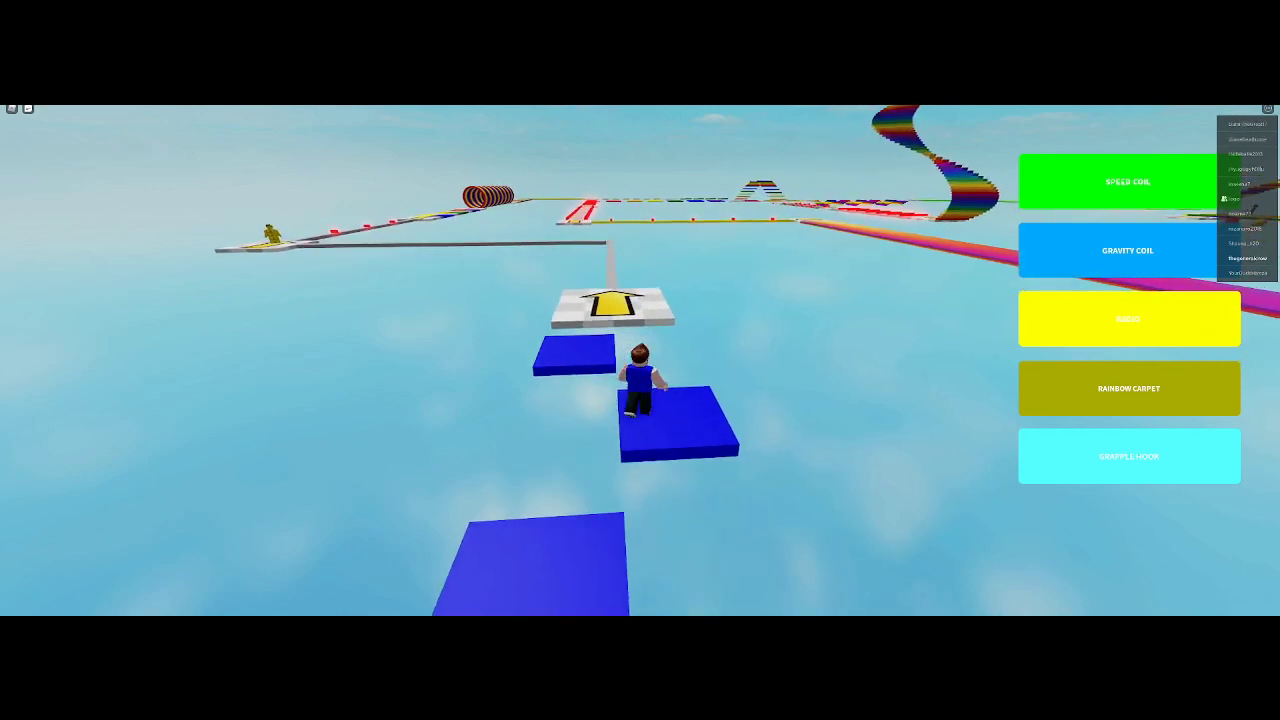
key(space)
Walk the narrow grey path to its corner and turn the view toward the side path.
key(w)
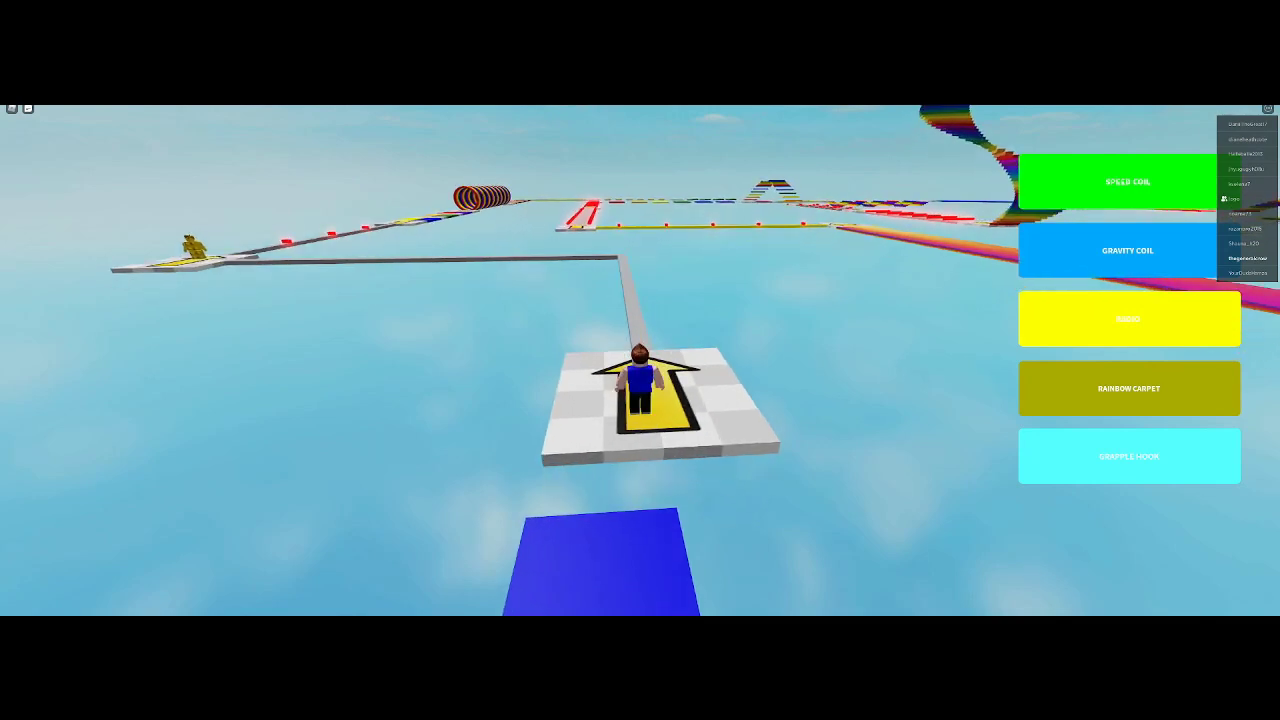
key(w)
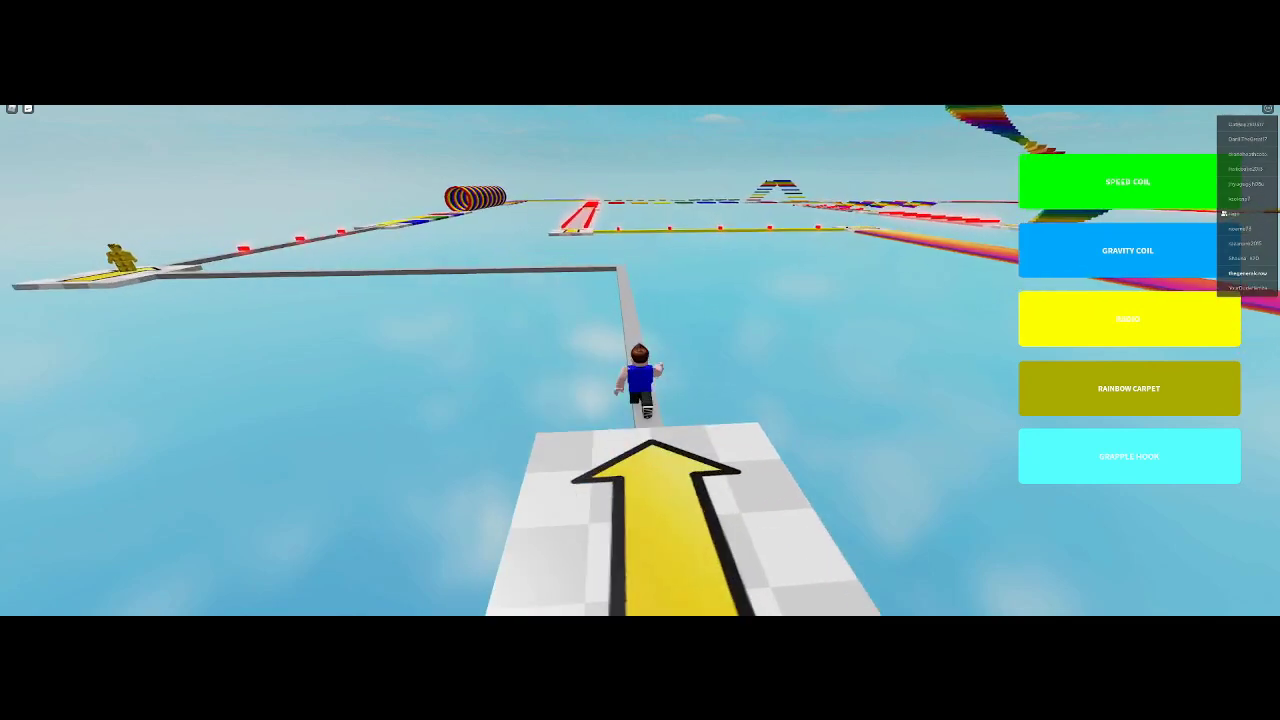
key(w)
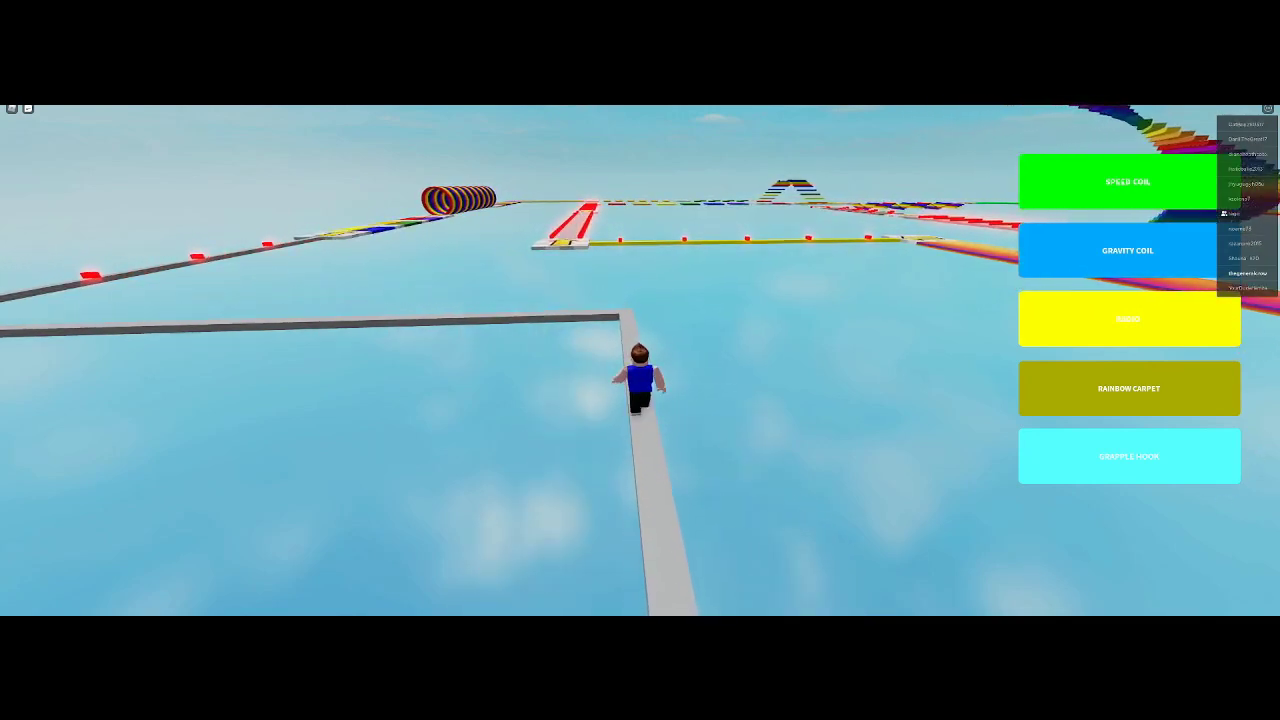
key(Left)
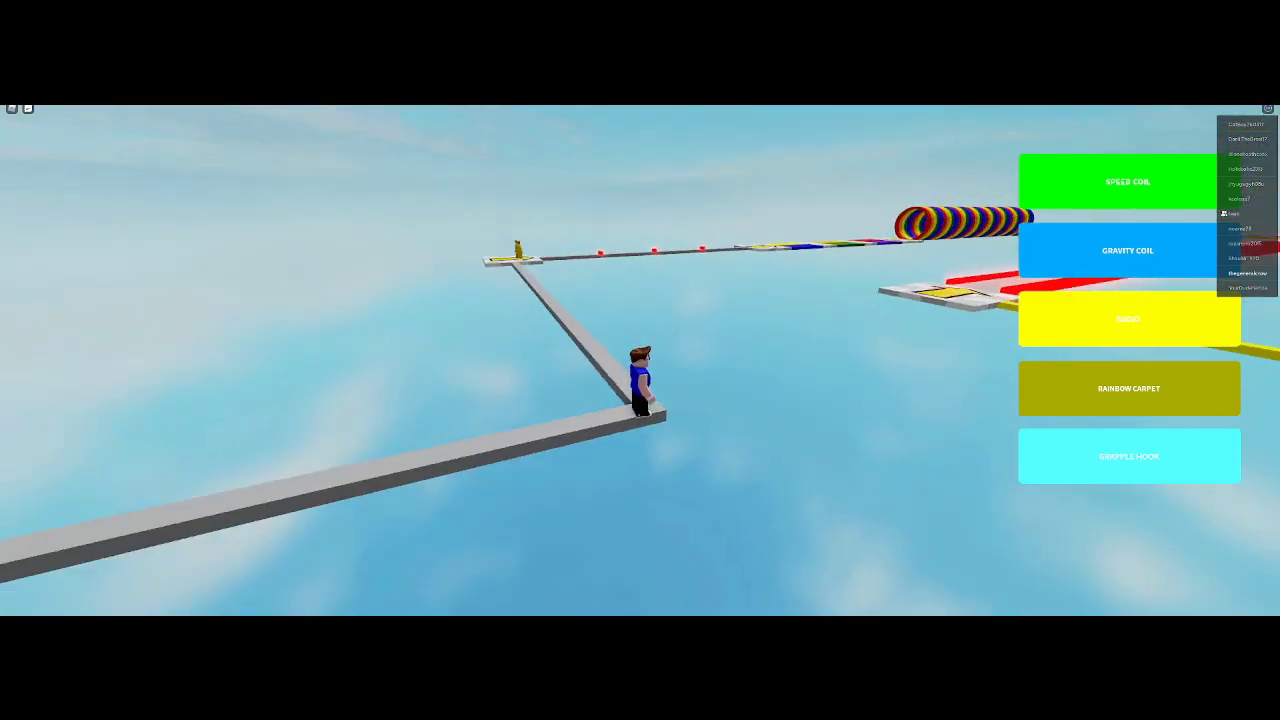
key(w)
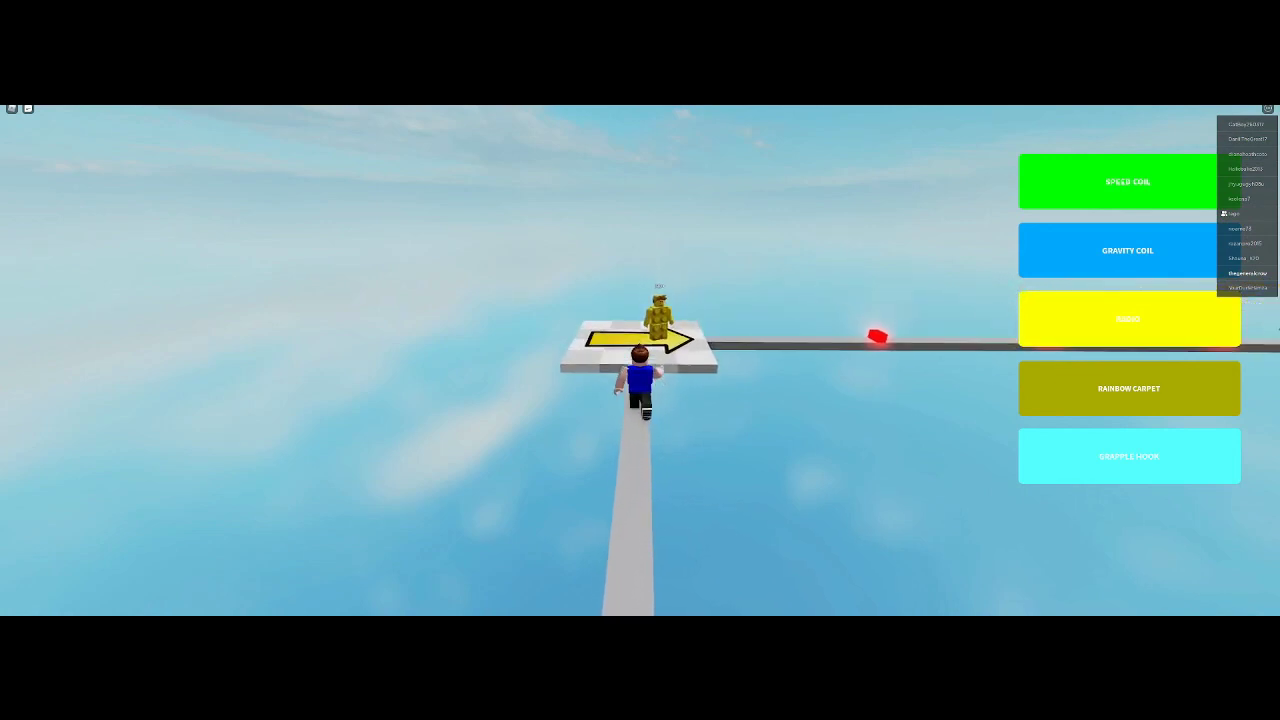
Follow the path past the checkpoint and step onto the coloured tiles to the green tile.
key(Right)
key(w)
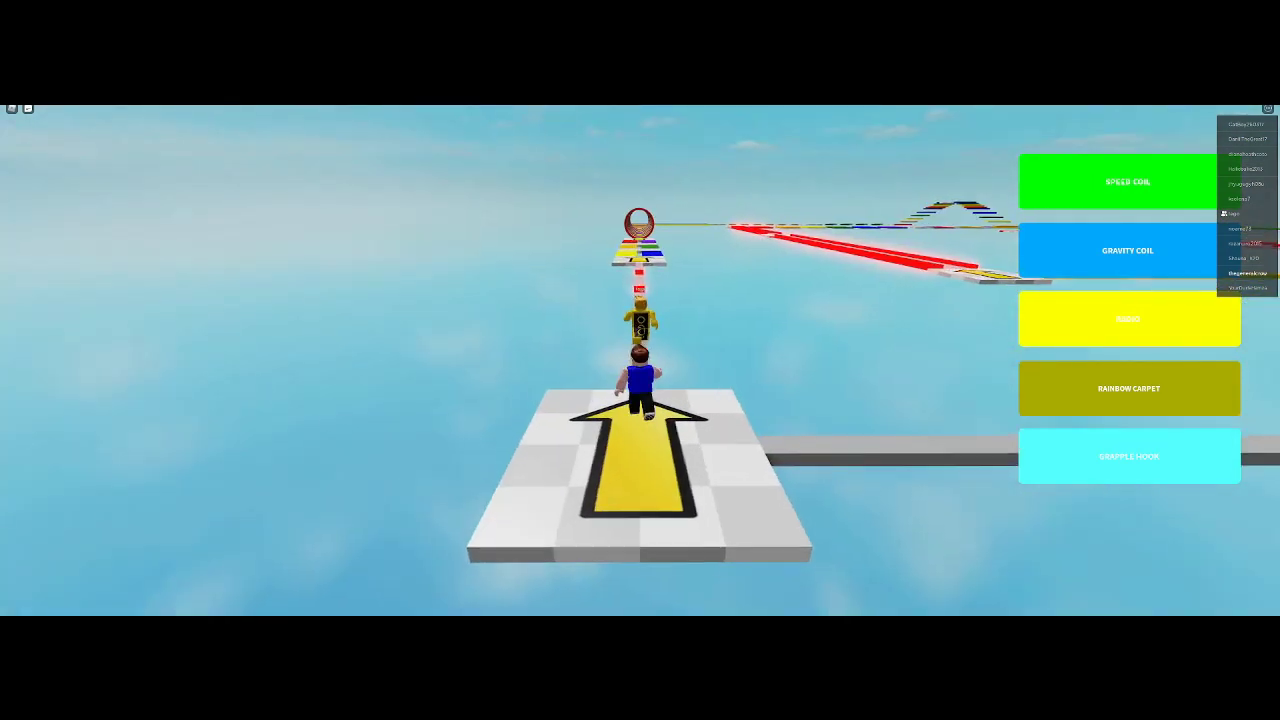
key(w)
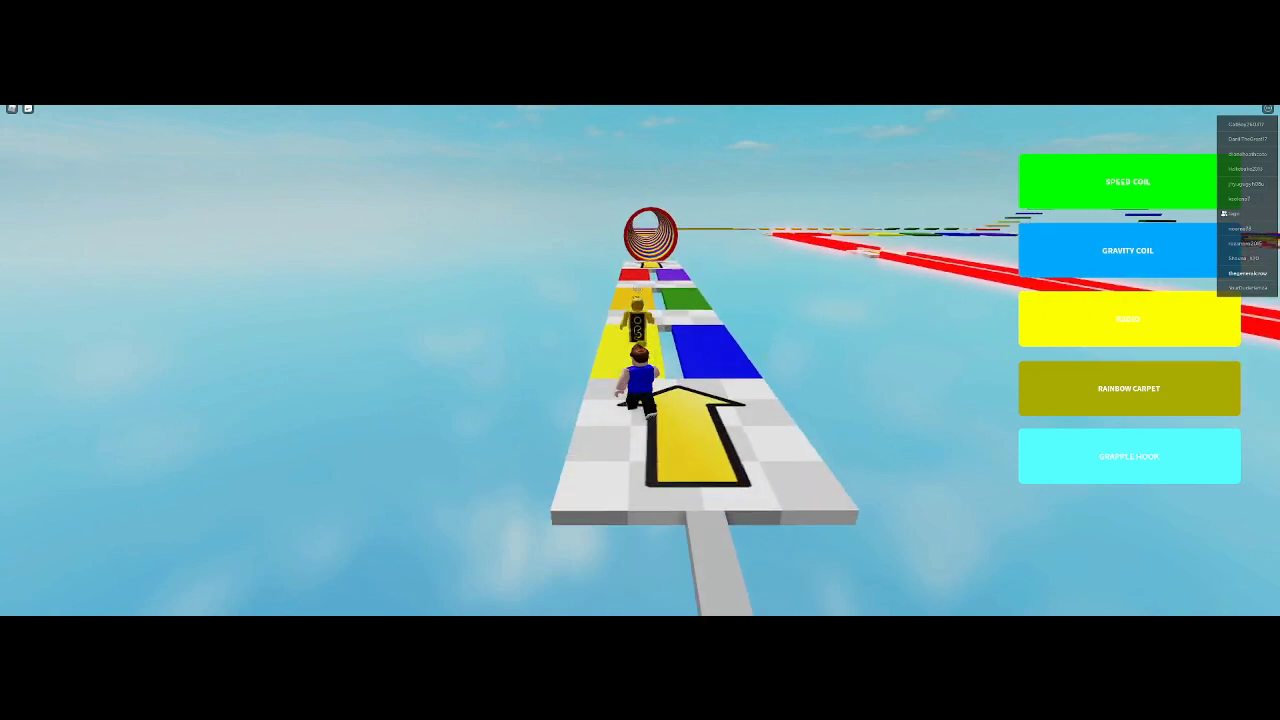
key(w)
key(w)
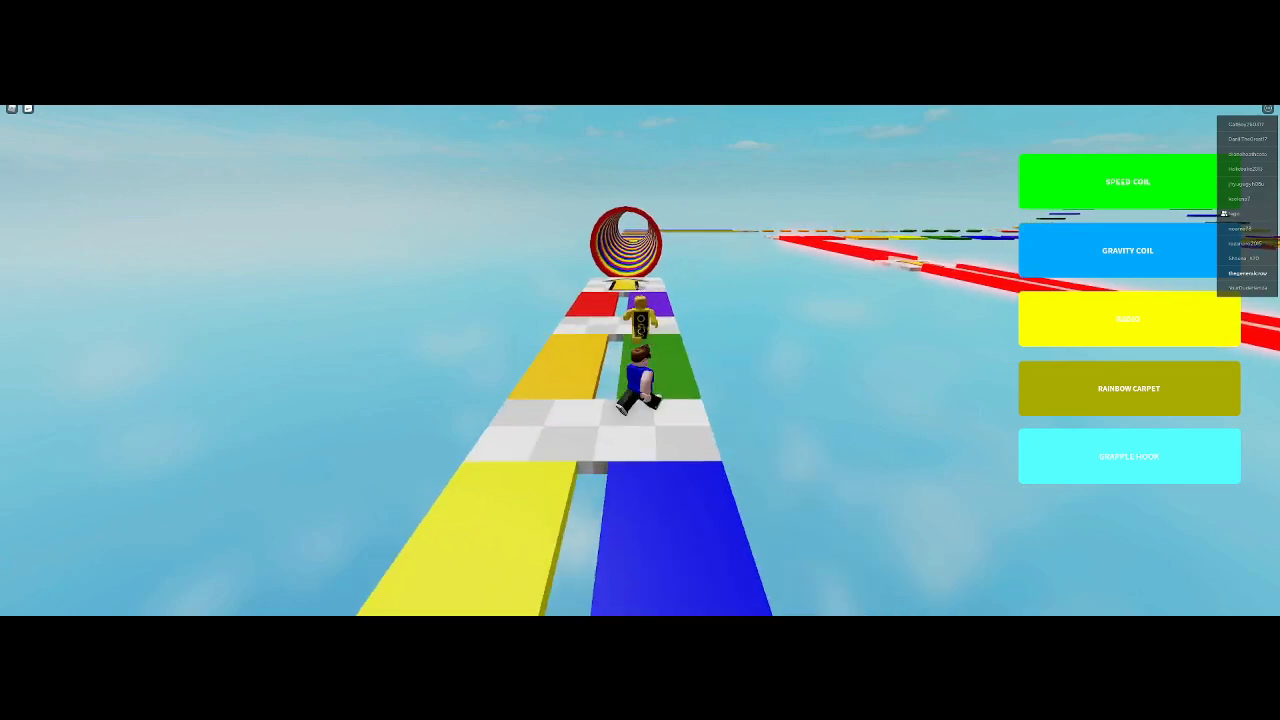
key(w)
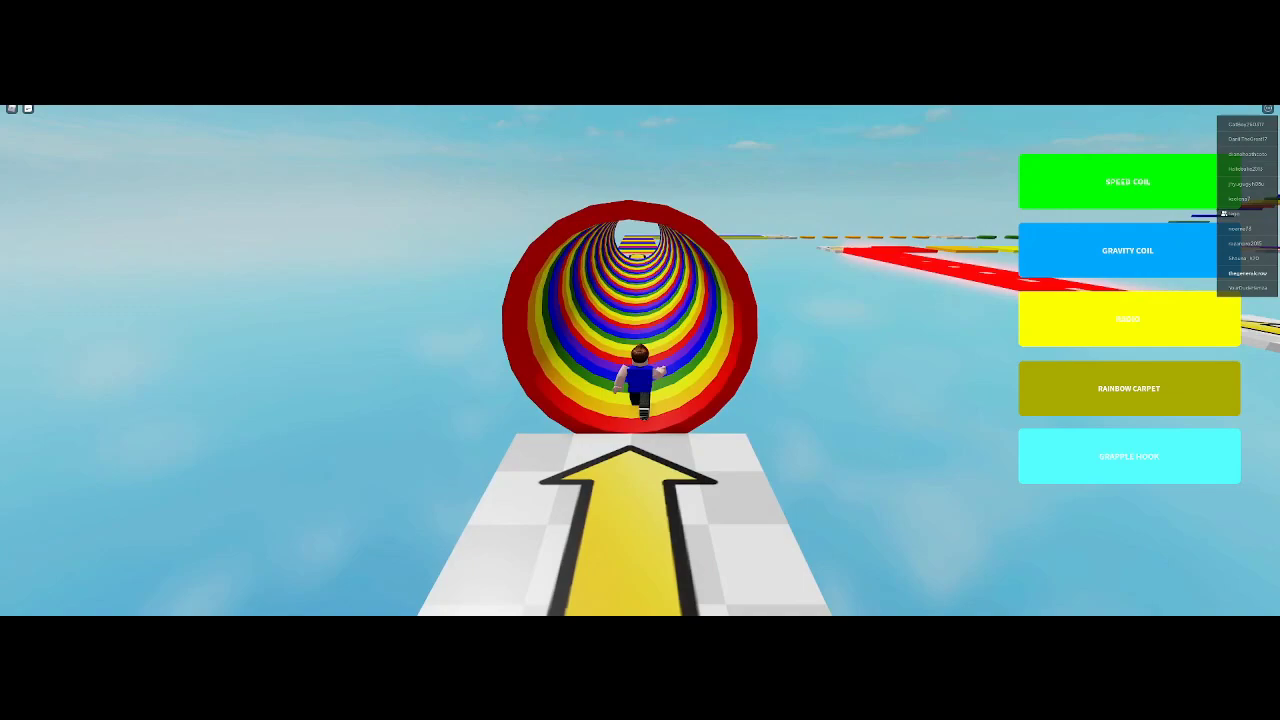
Run through the rainbow tunnel and along the rainbow path, turning at the corner onto the arrow pad.
key(w)
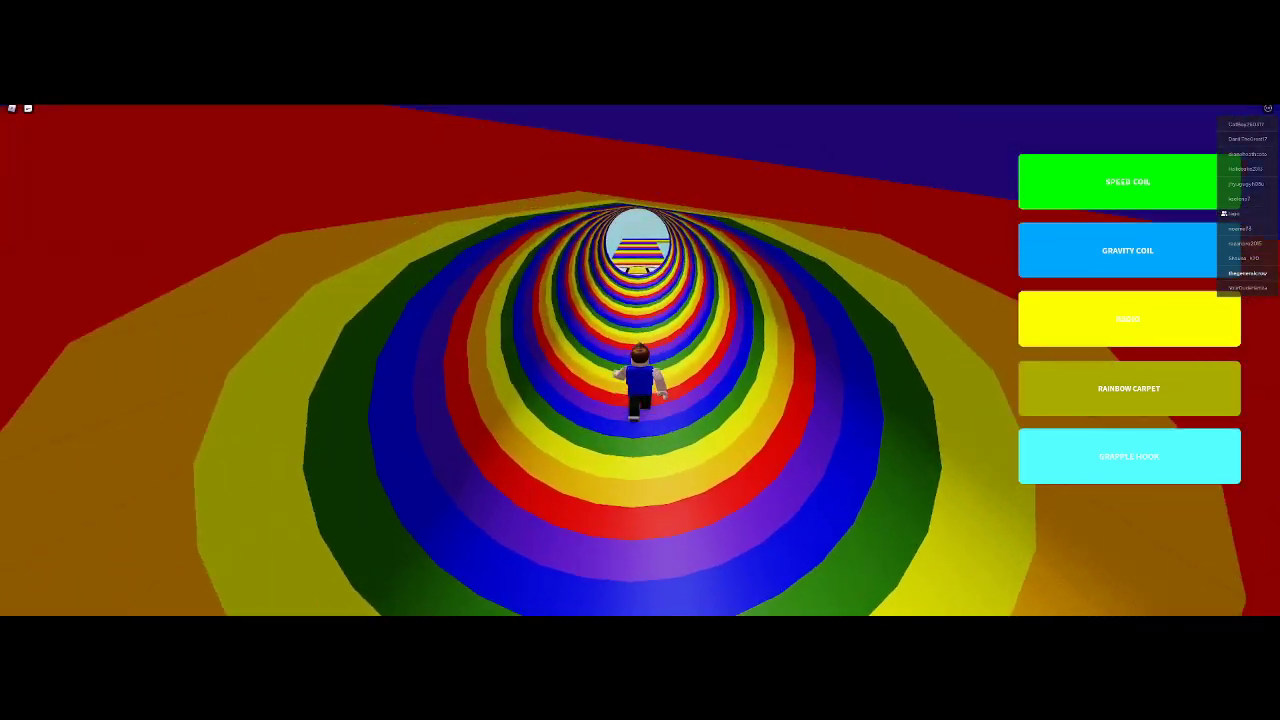
key(w)
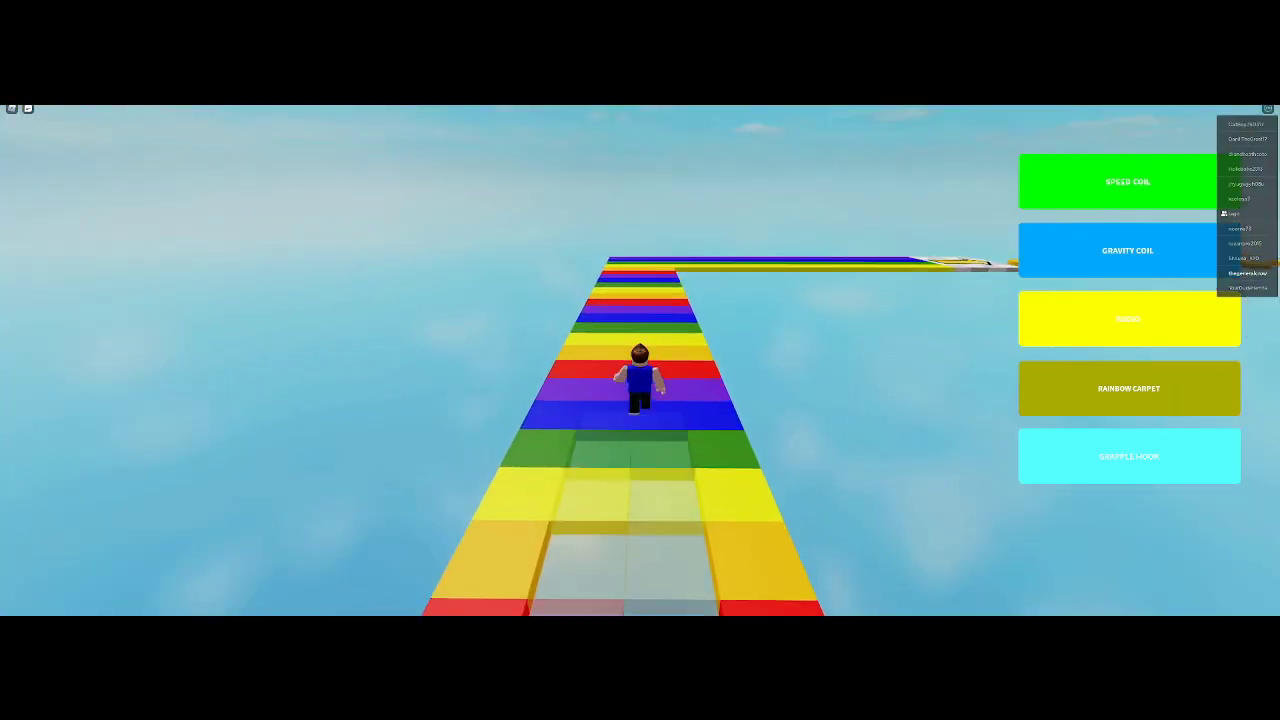
key(w)
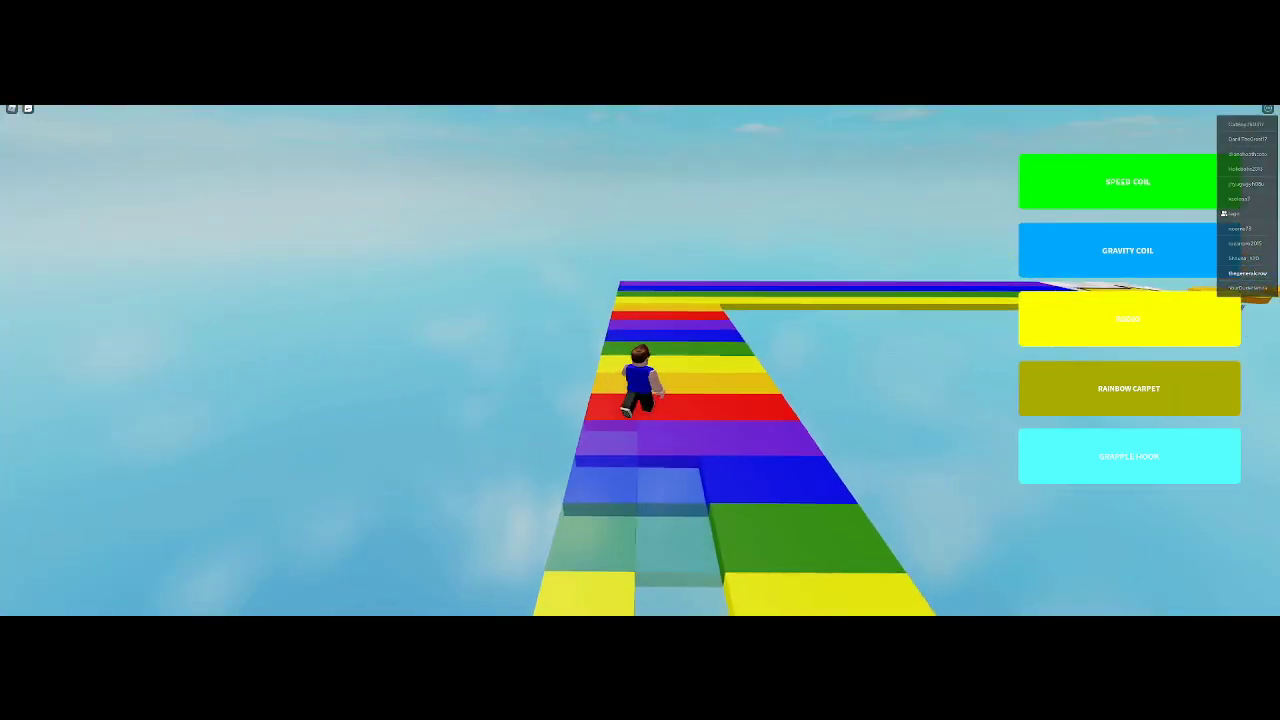
key(w)
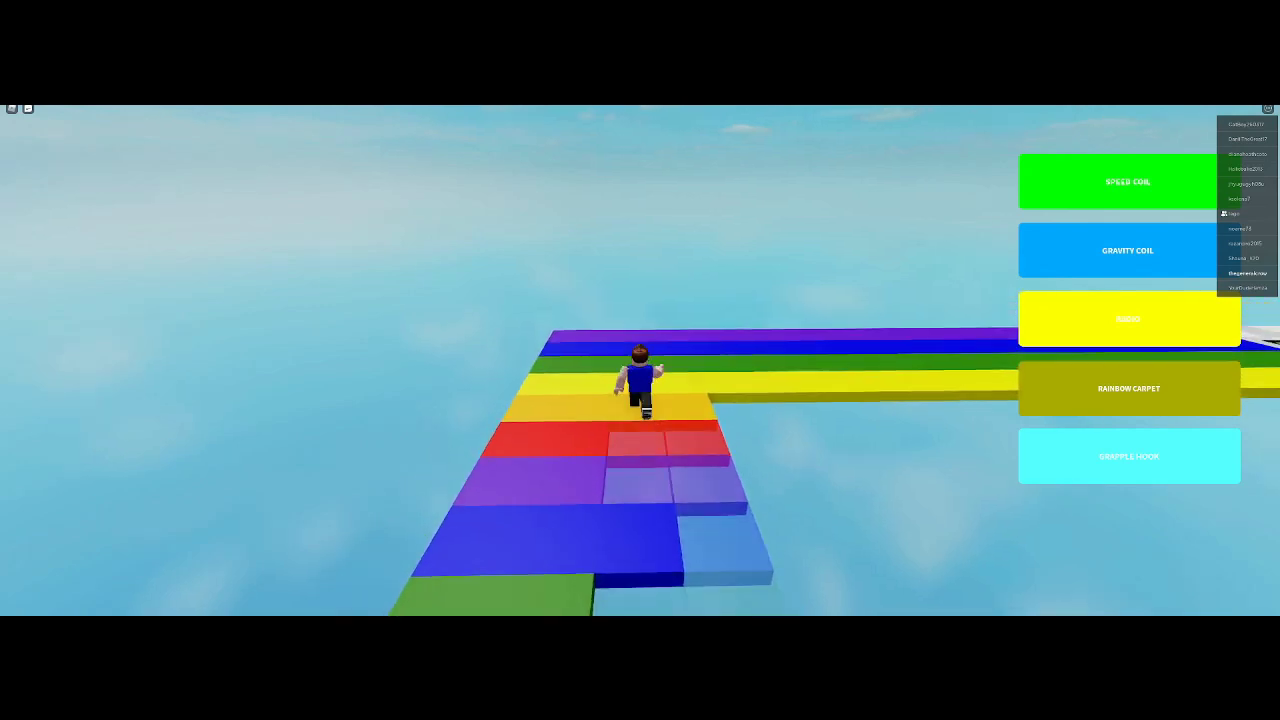
key(d)
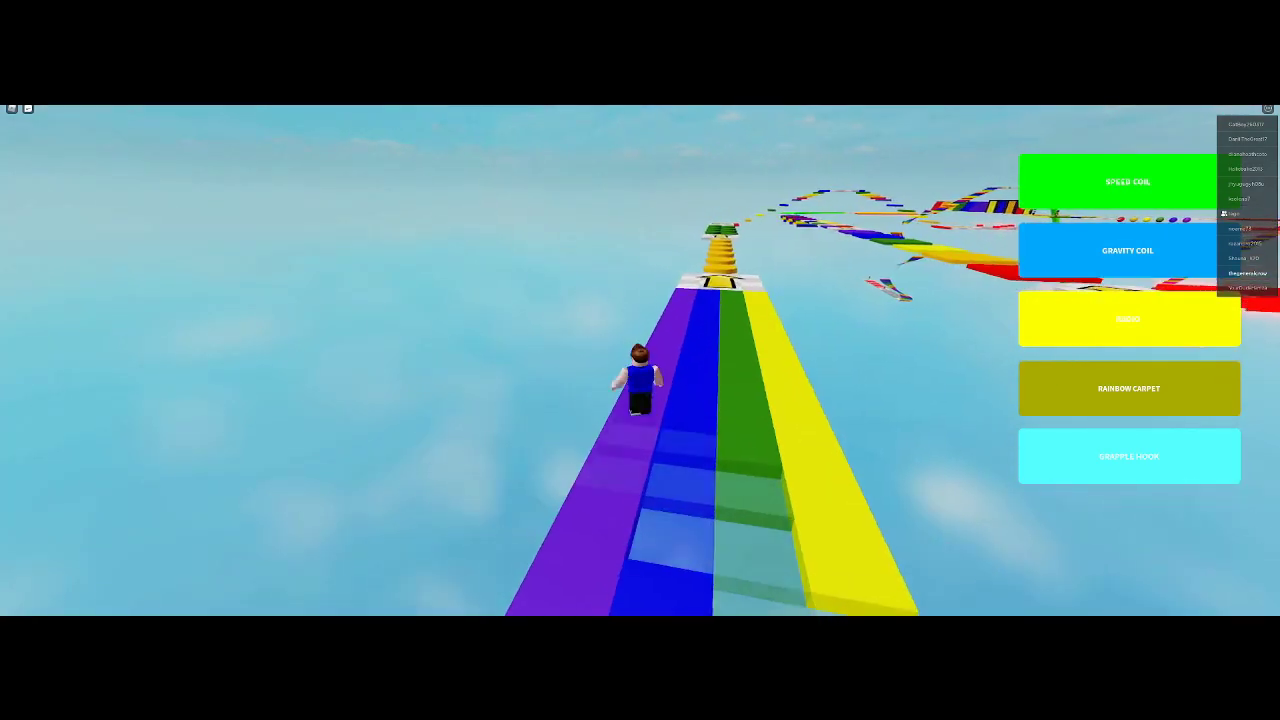
key(w)
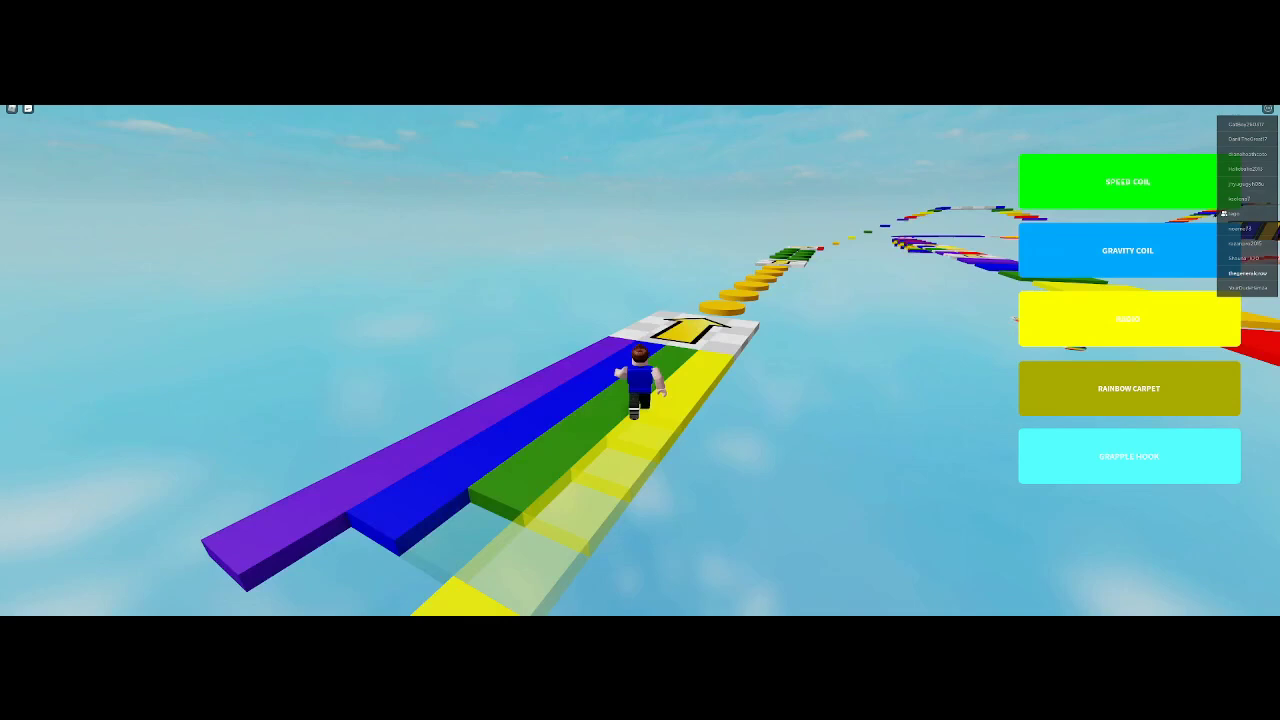
key(w)
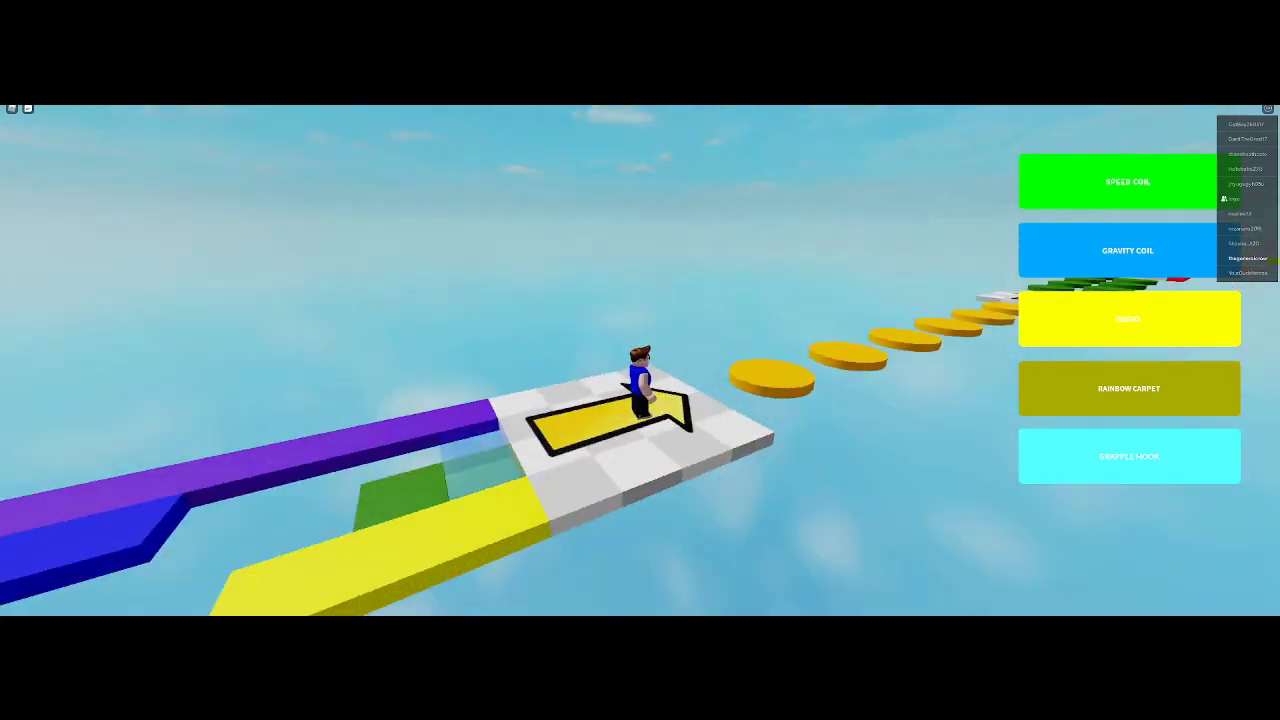
Hop across the yellow and green discs onto the arrow platform facing the yellow plank steps.
key(Left)
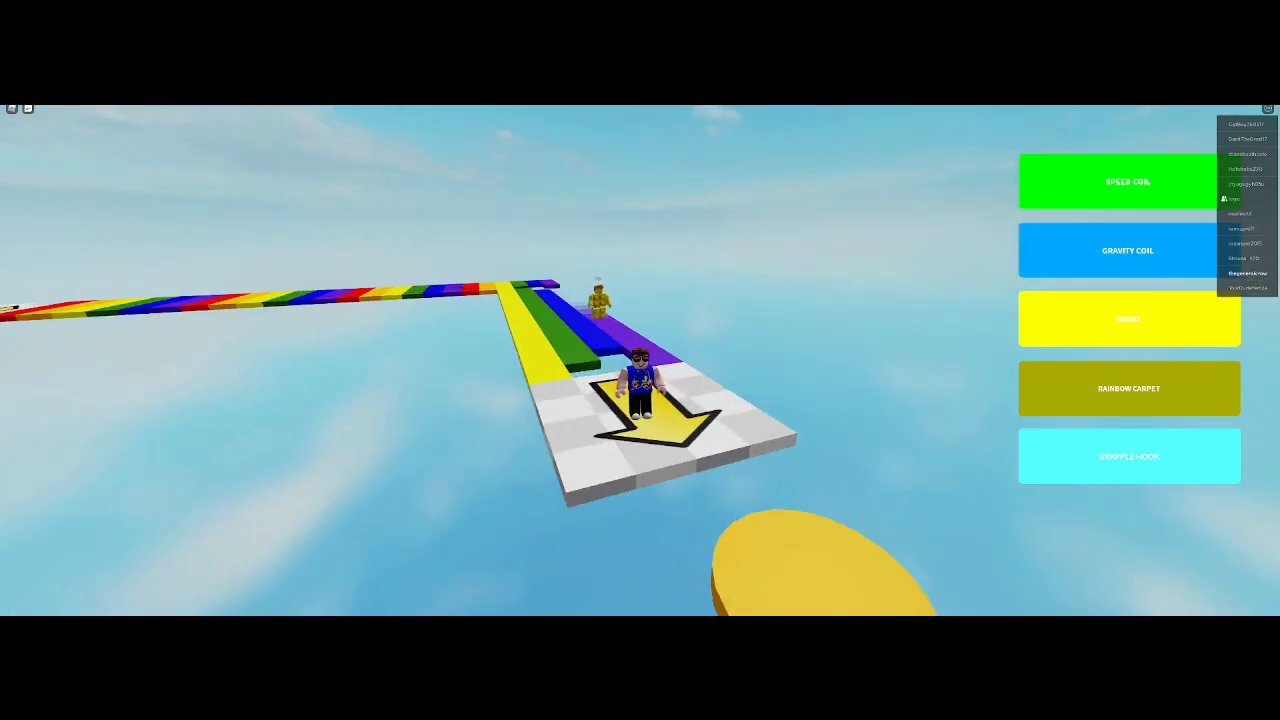
key(Left)
key(w)
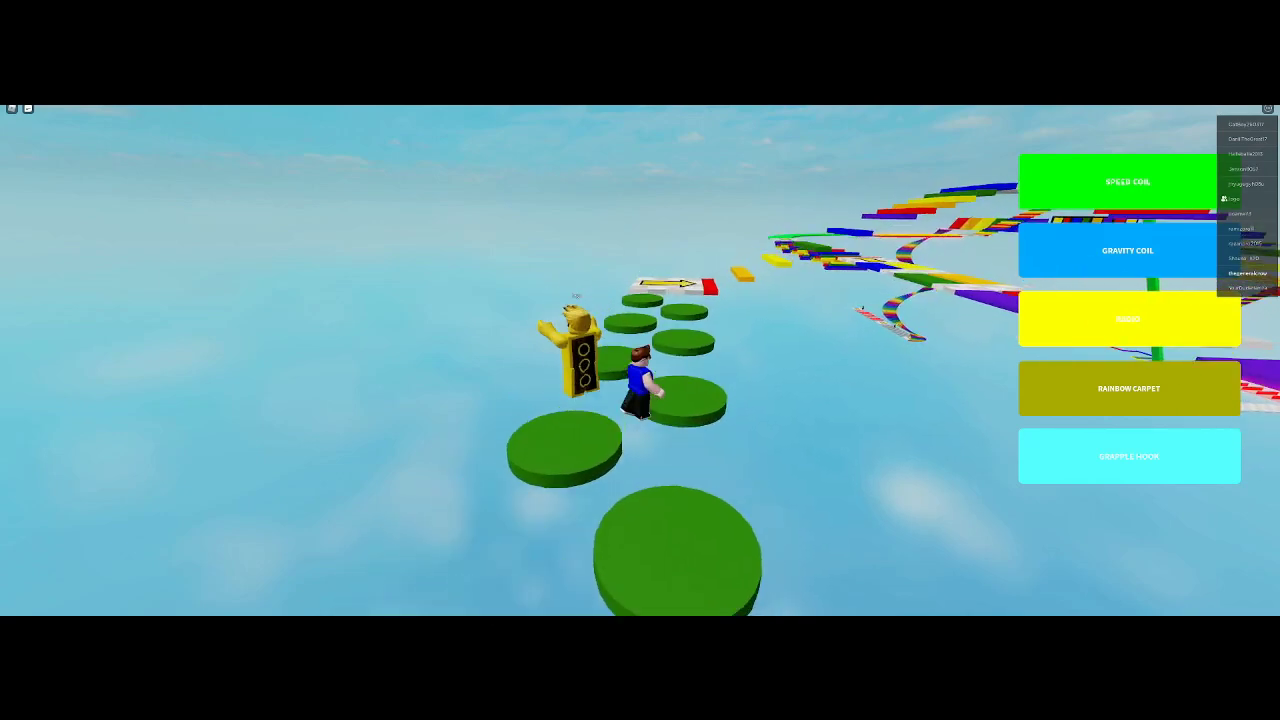
key(w)
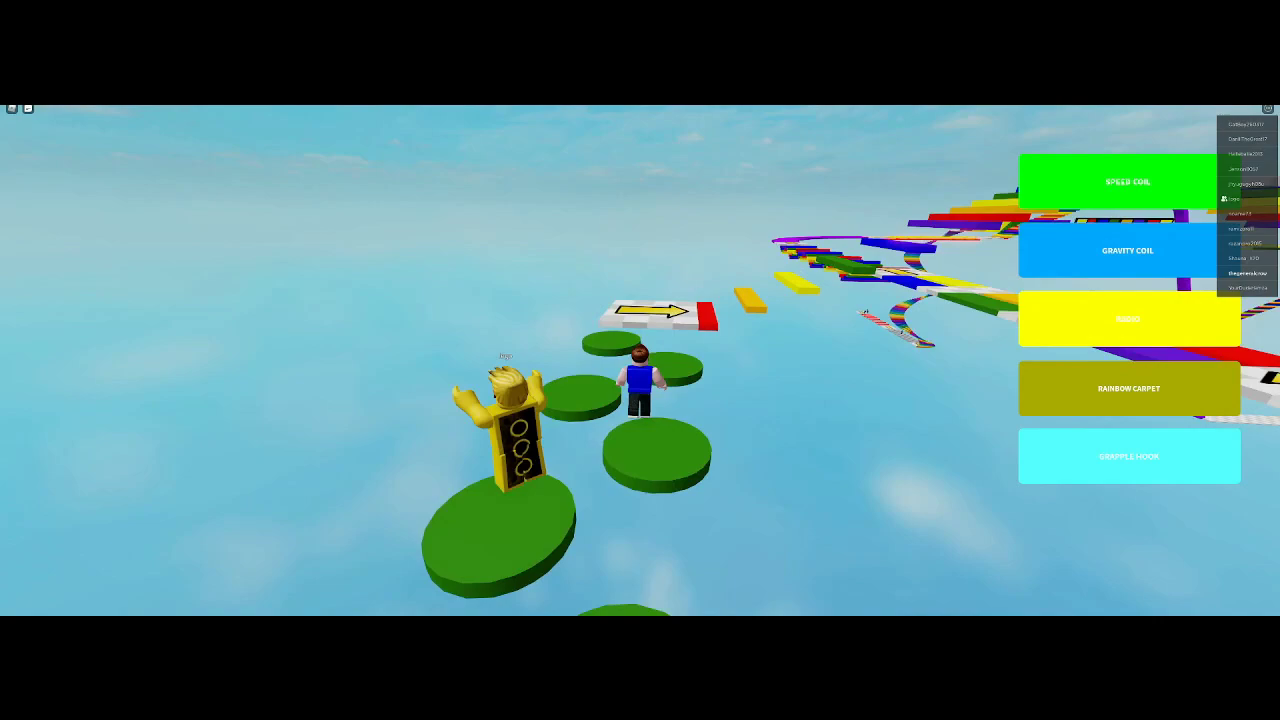
key(w)
key(space)
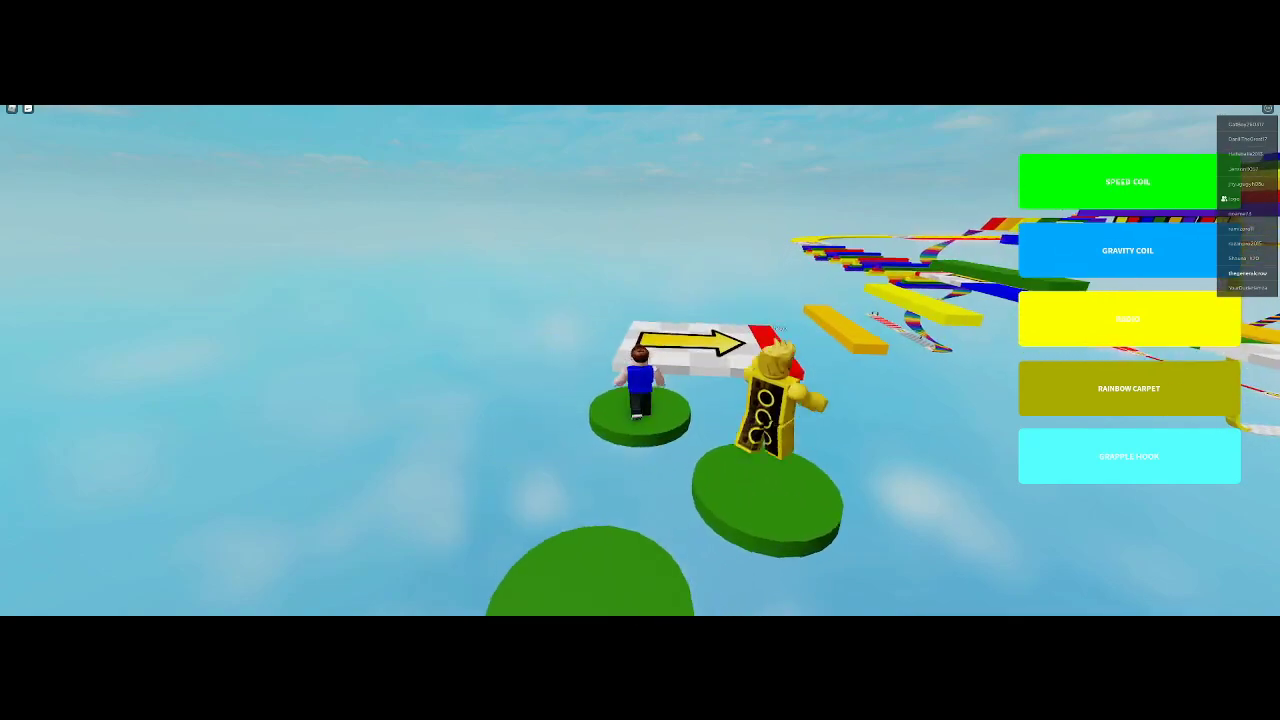
Jump off the arrow platform across the colored slabs toward the rainbow stairs.
key(w)
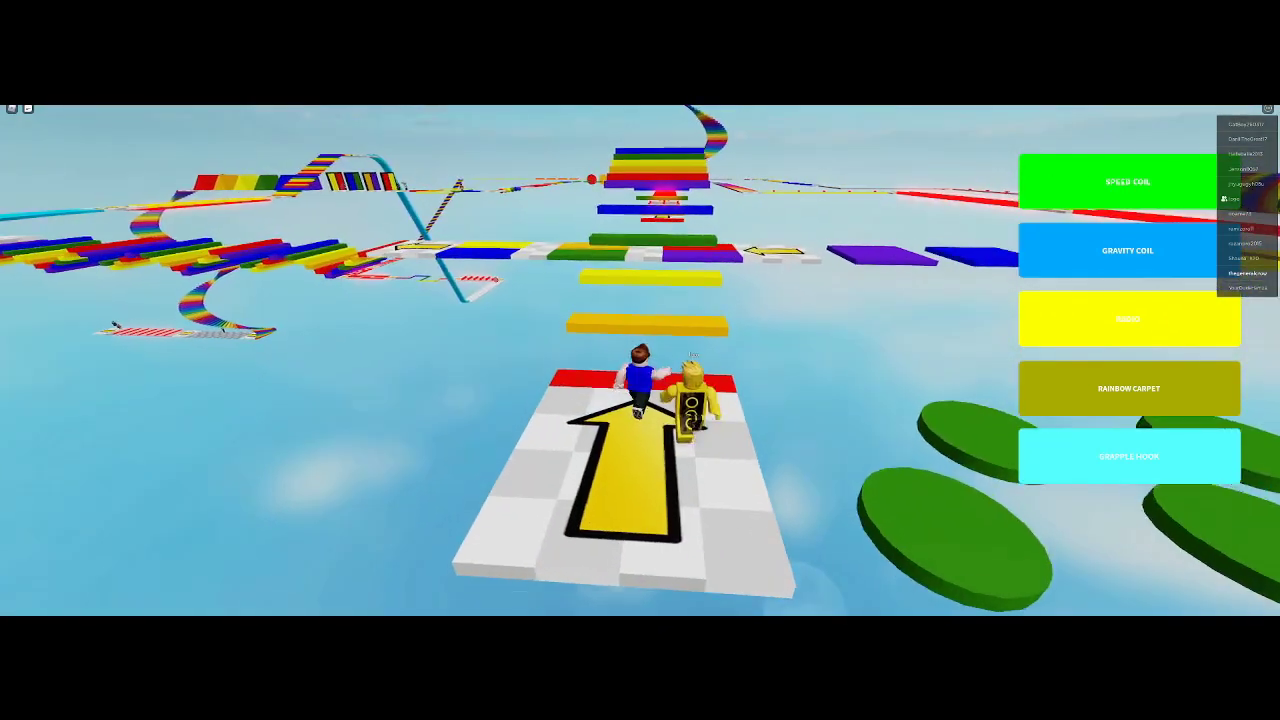
key(space)
key(w)
key(space)
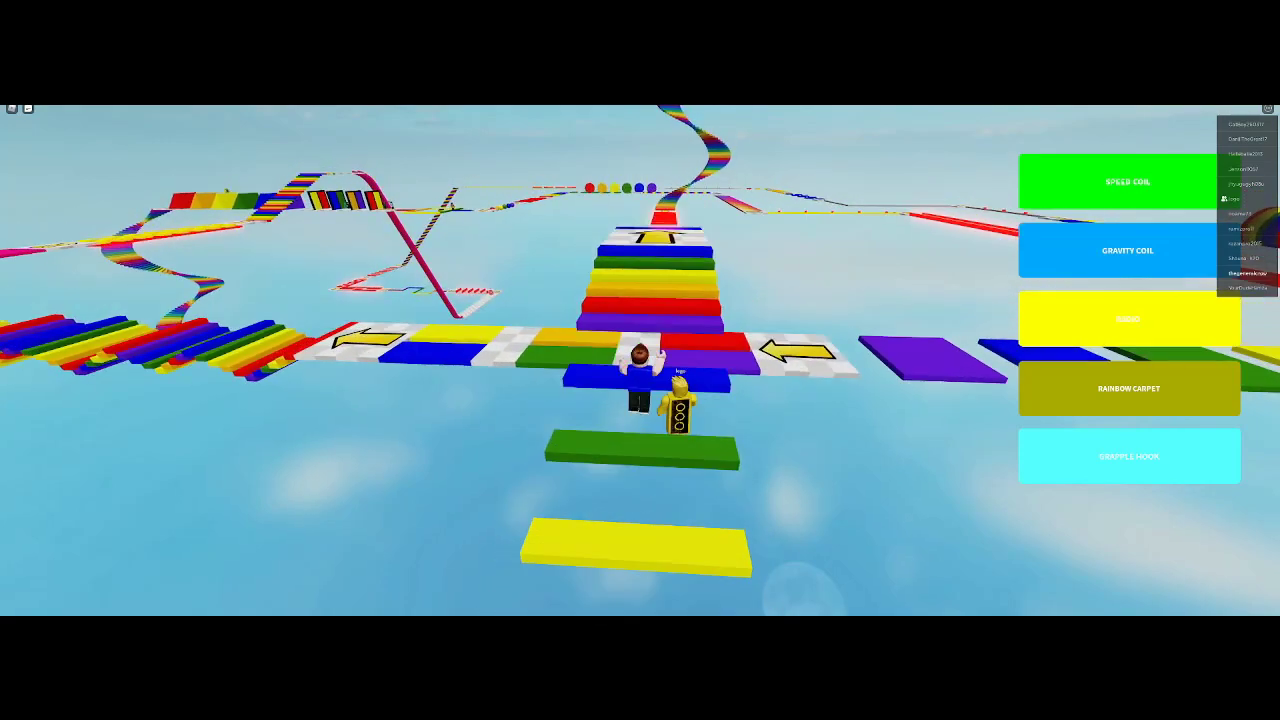
Climb the rainbow plank steps to the arrow checkpoint before the gray beams.
key(w)
key(space)
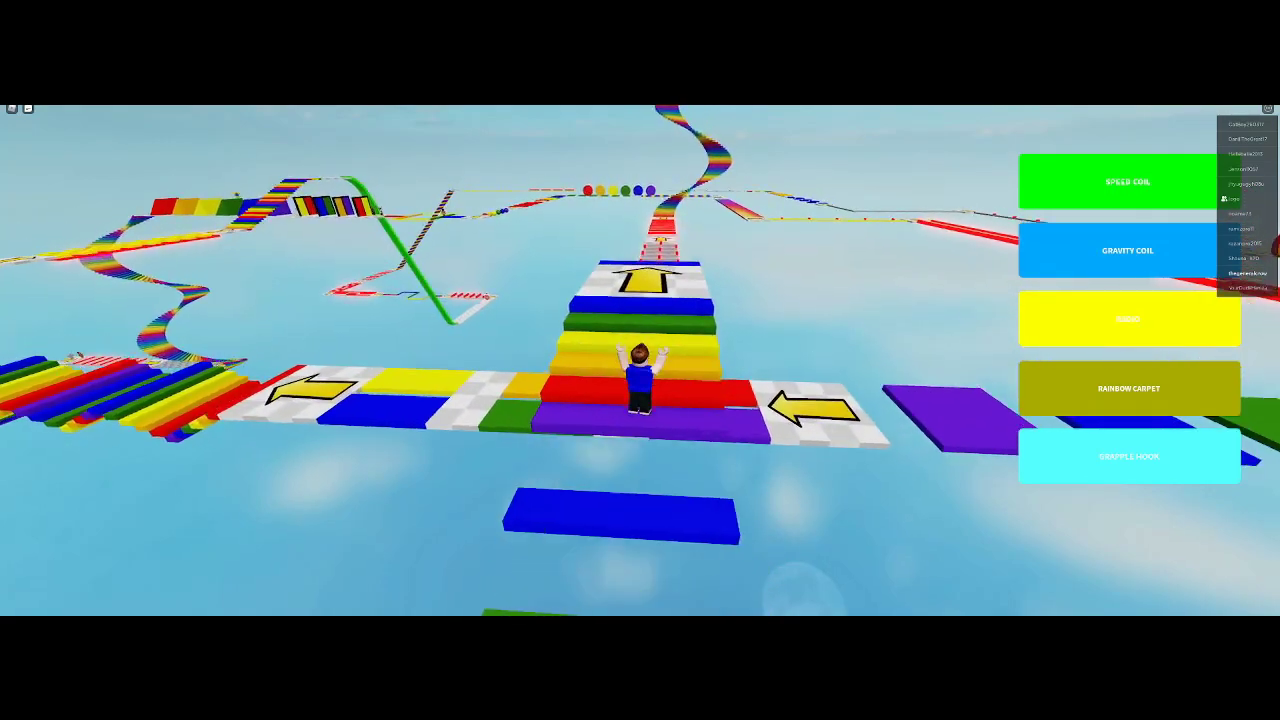
key(w)
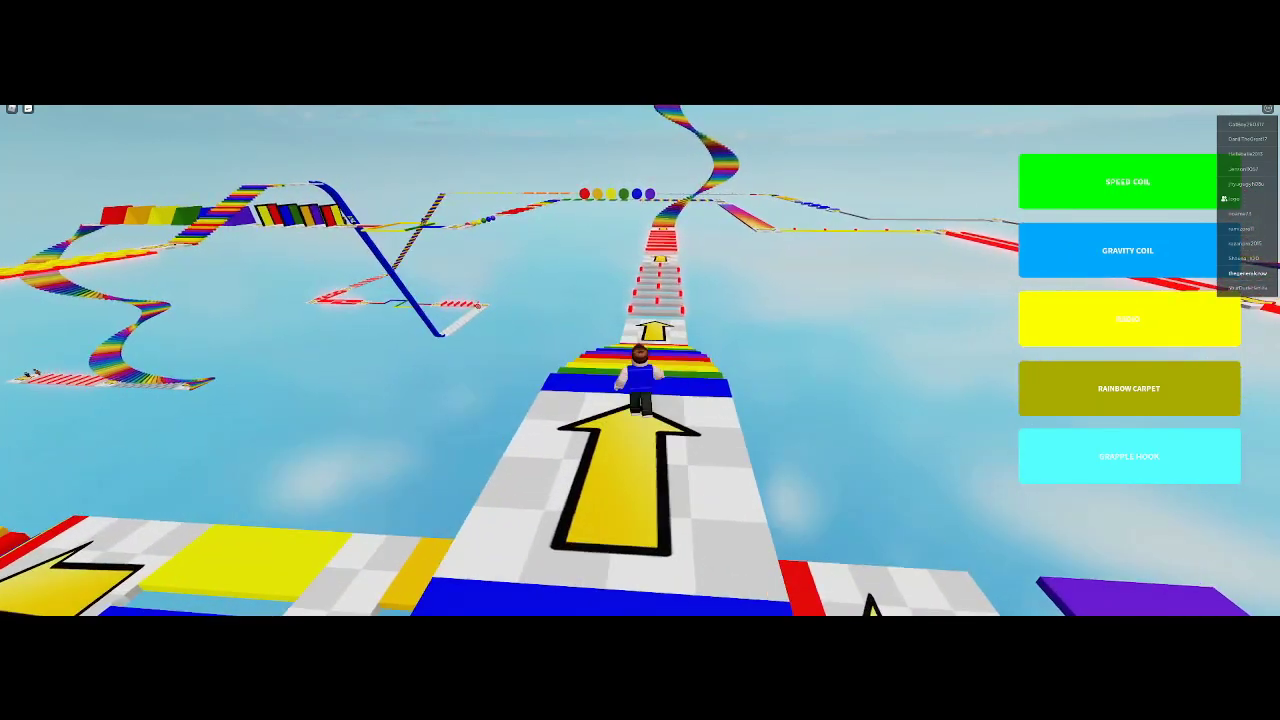
key(w)
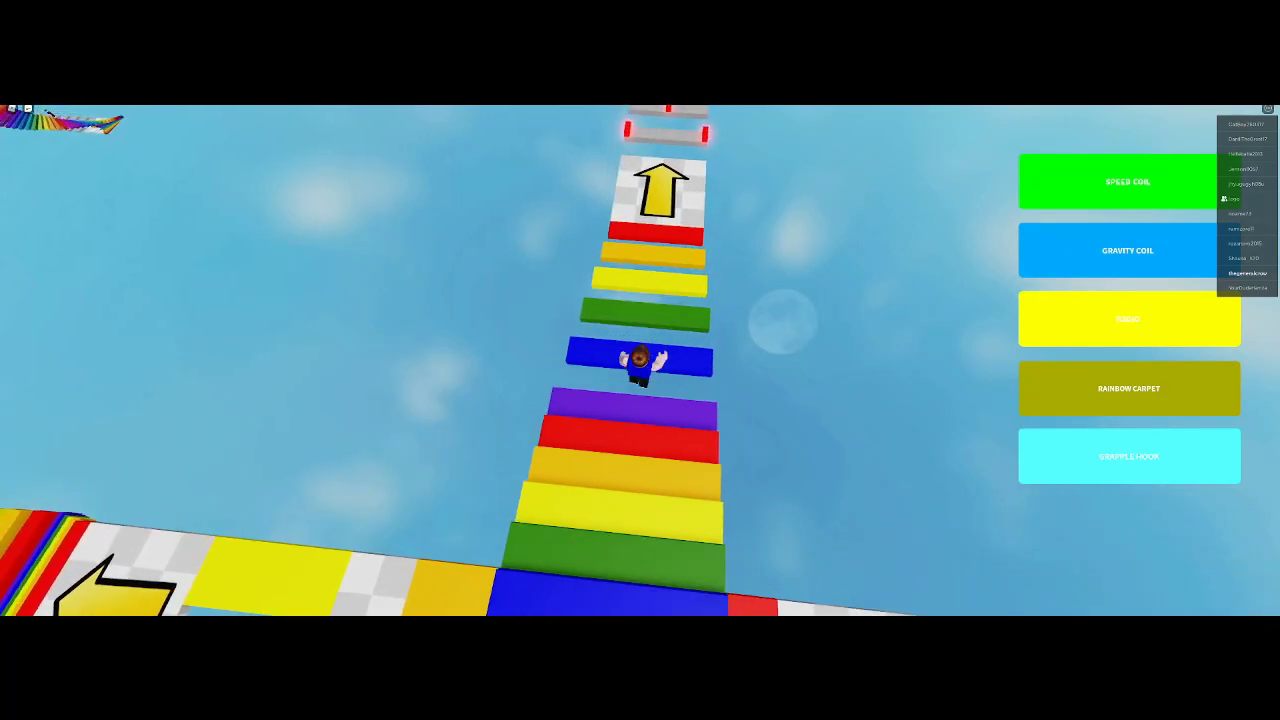
key(space)
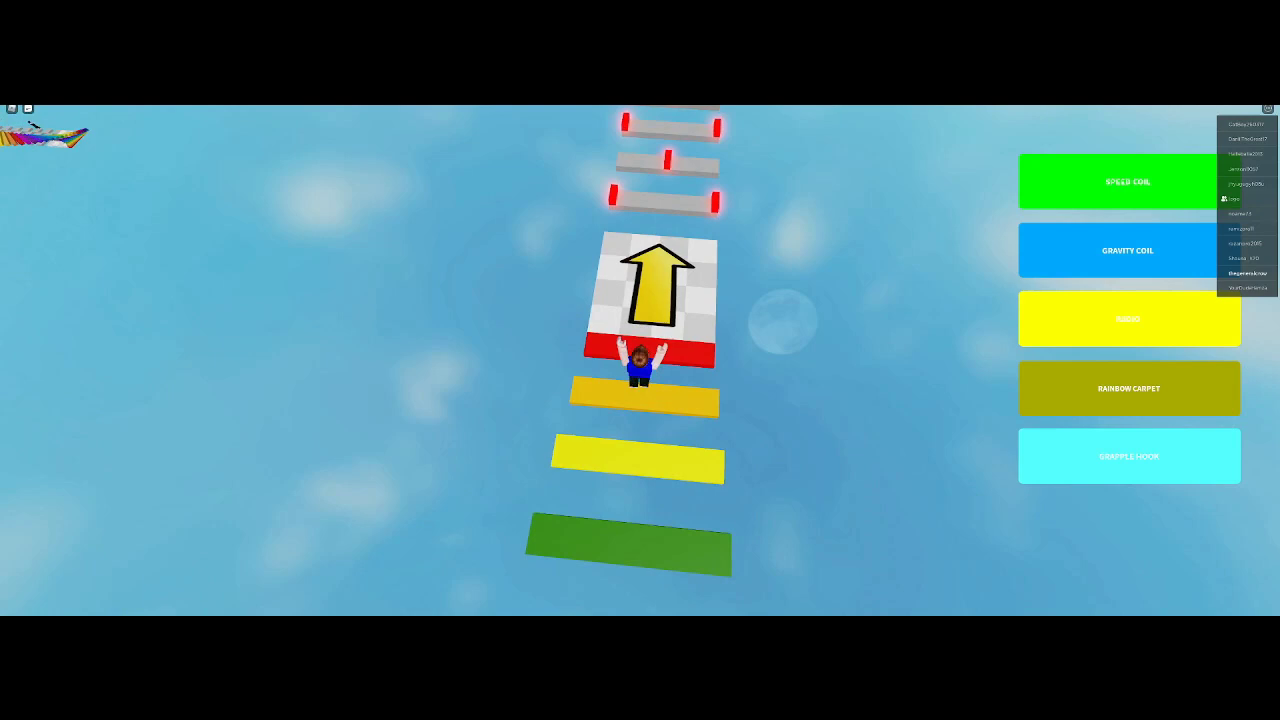
key(w)
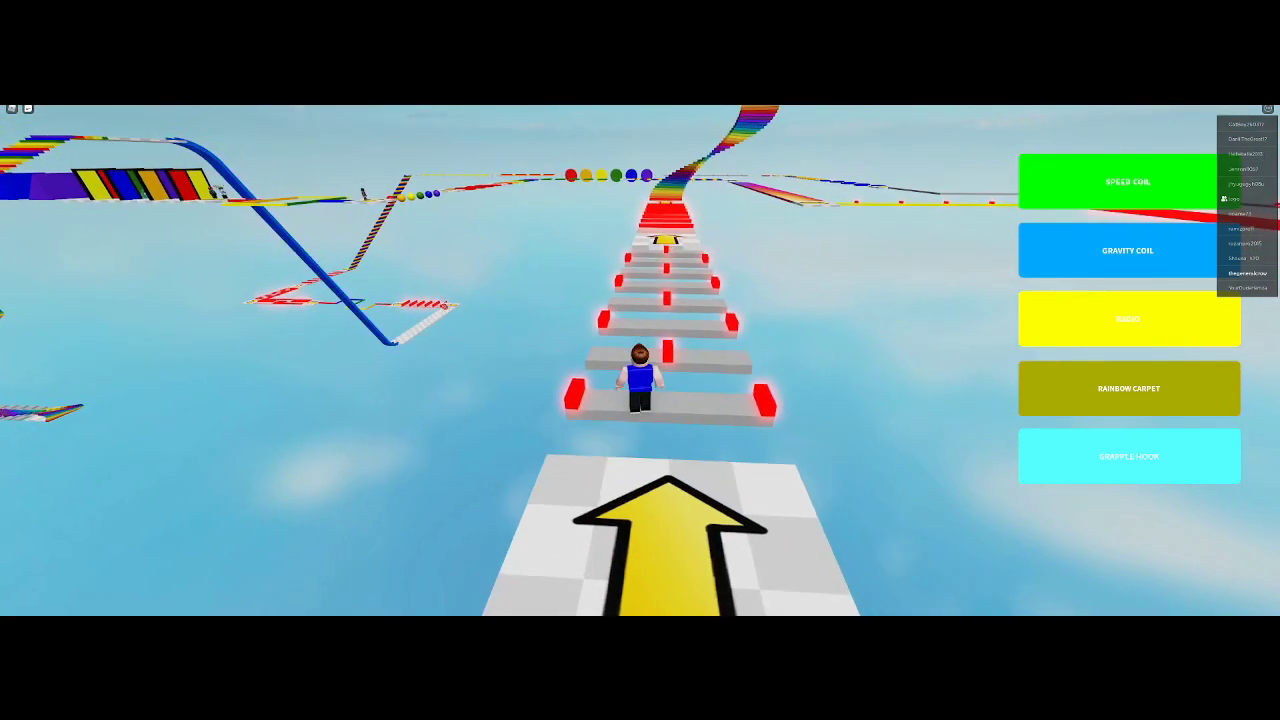
Jump along the gray red-tipped beams to the left-pointing arrow checkpoint.
key(w)
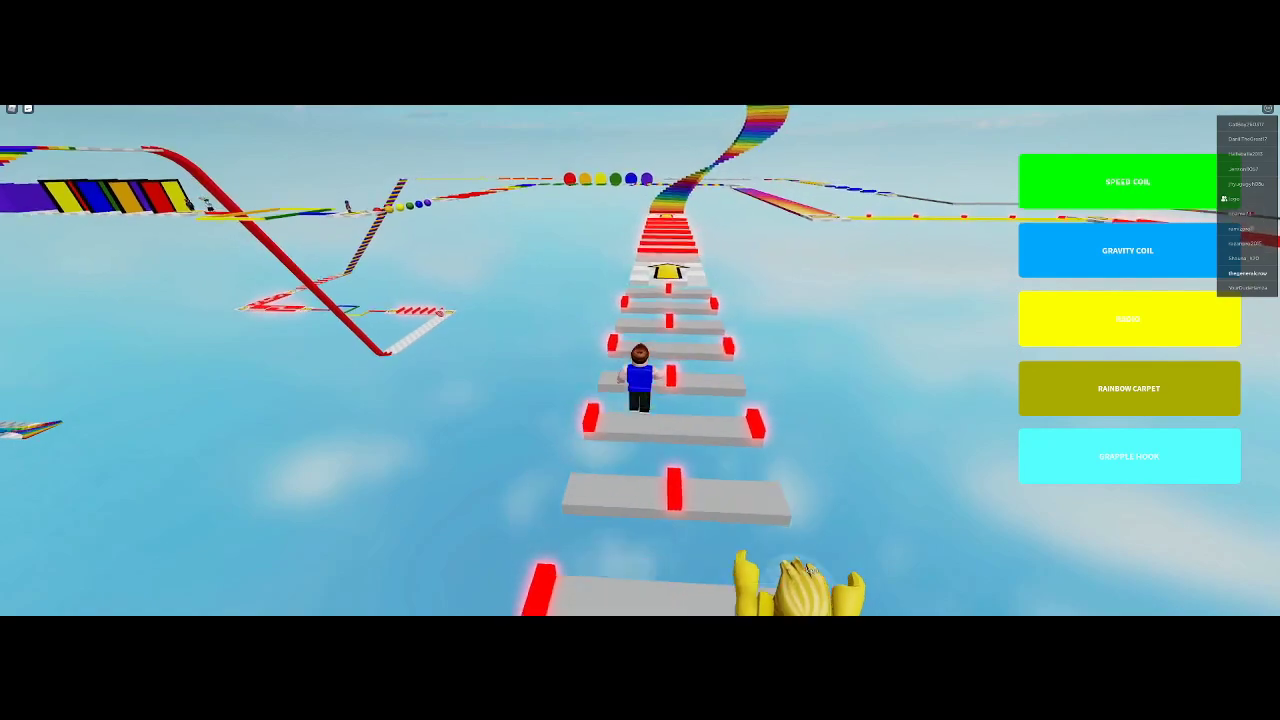
key(w)
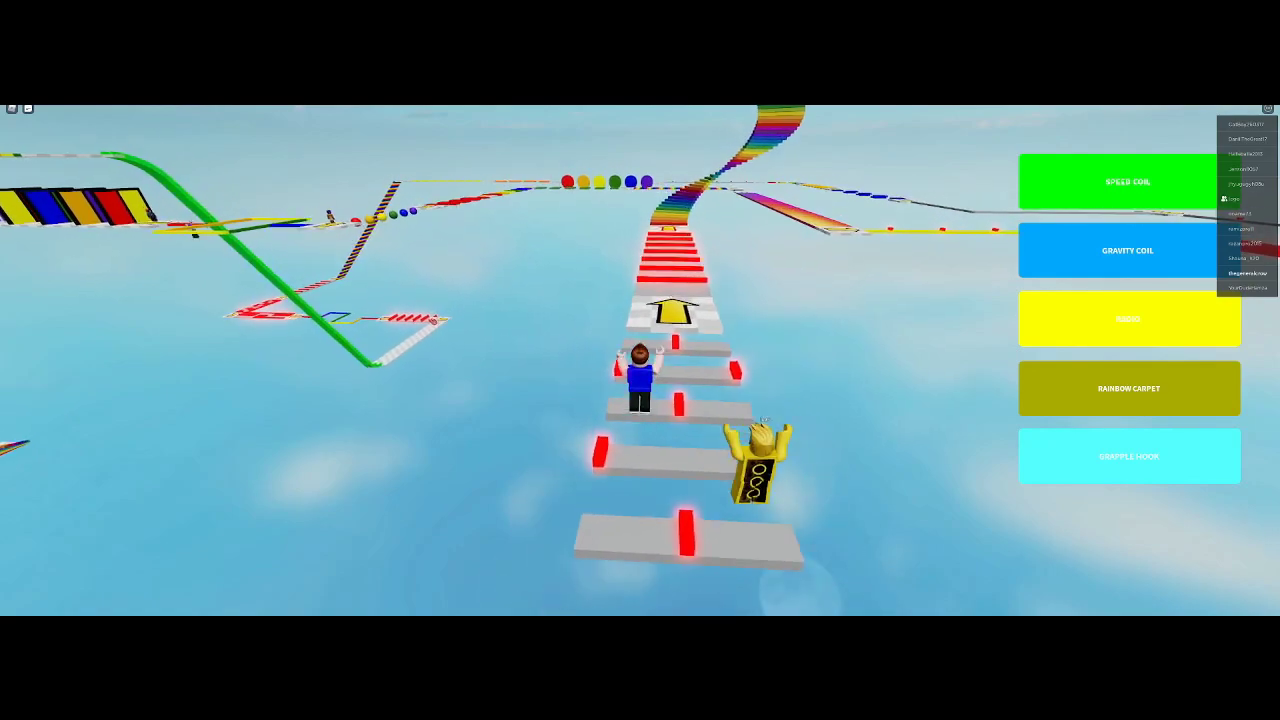
key(w)
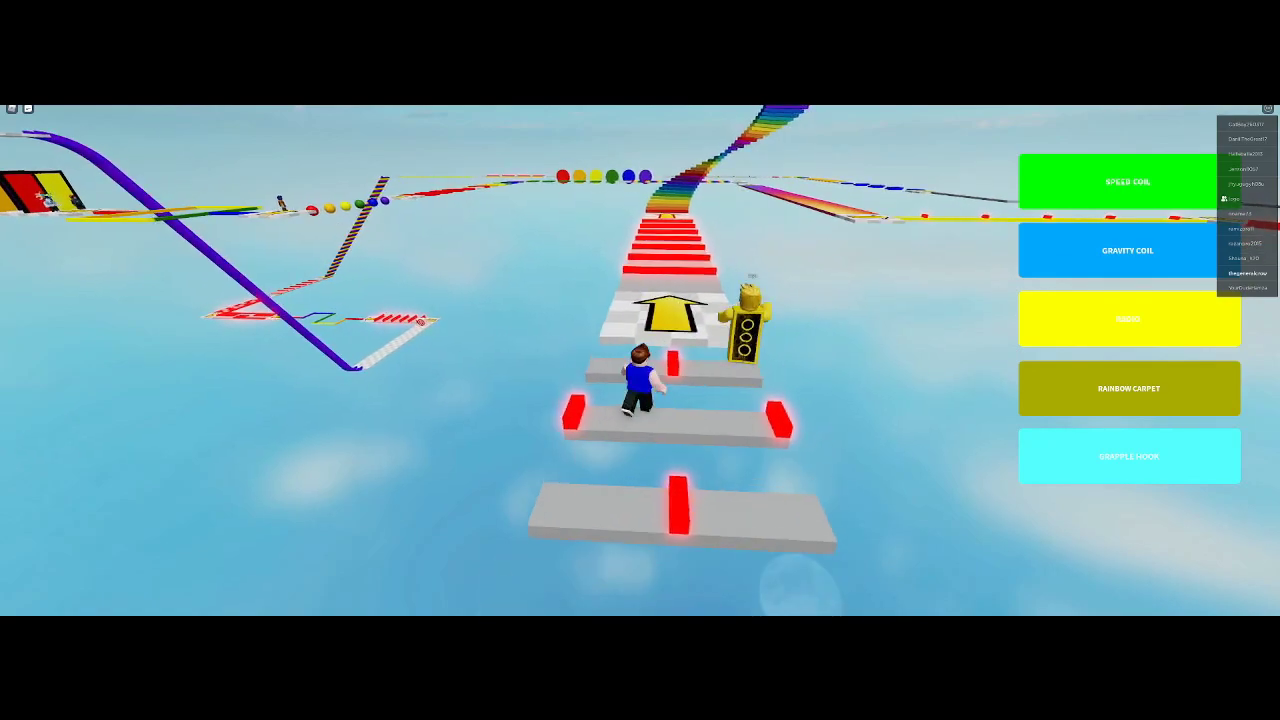
key(w)
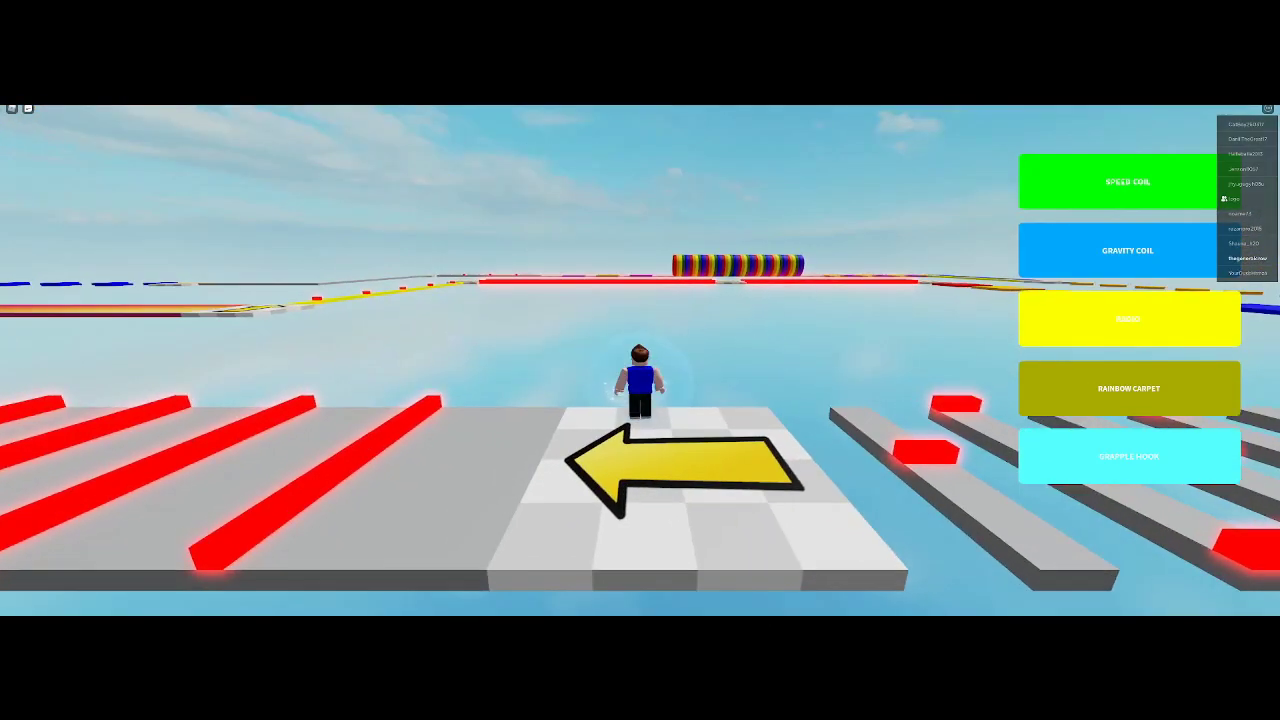
Walk from the checkpoint onto the red-striped stairs toward the rainbow staircase.
key(w)
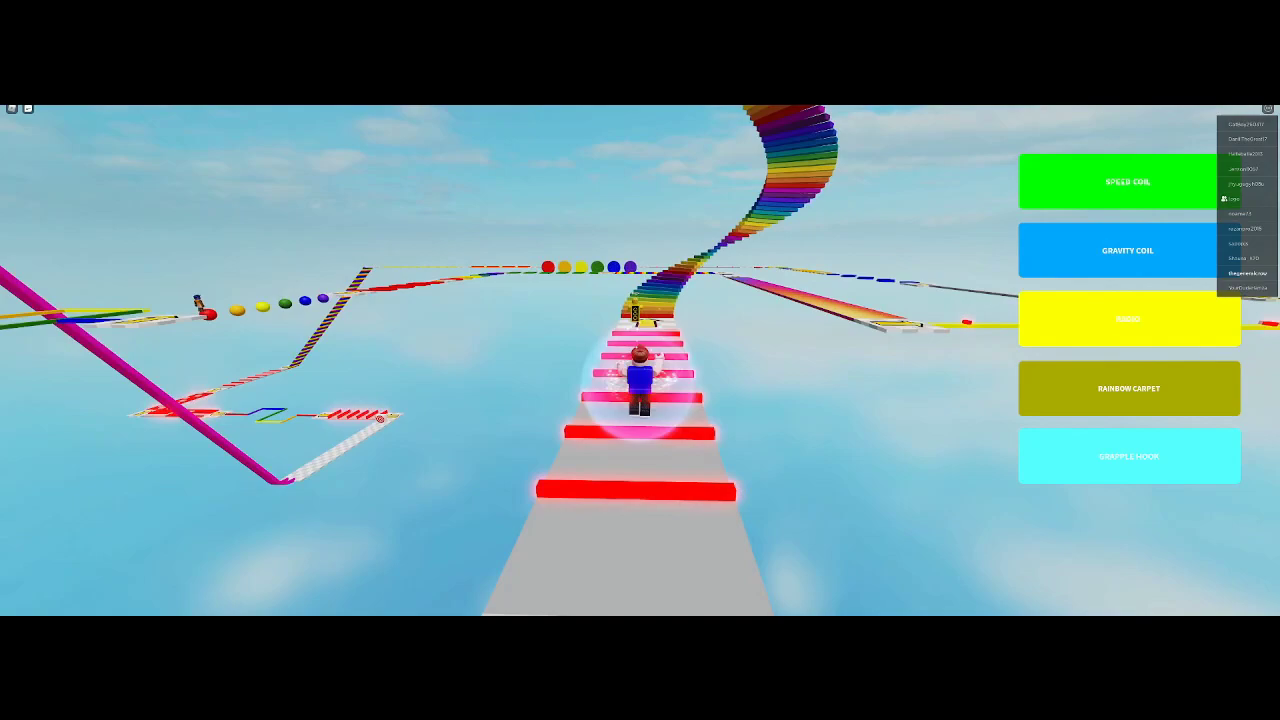
key(w)
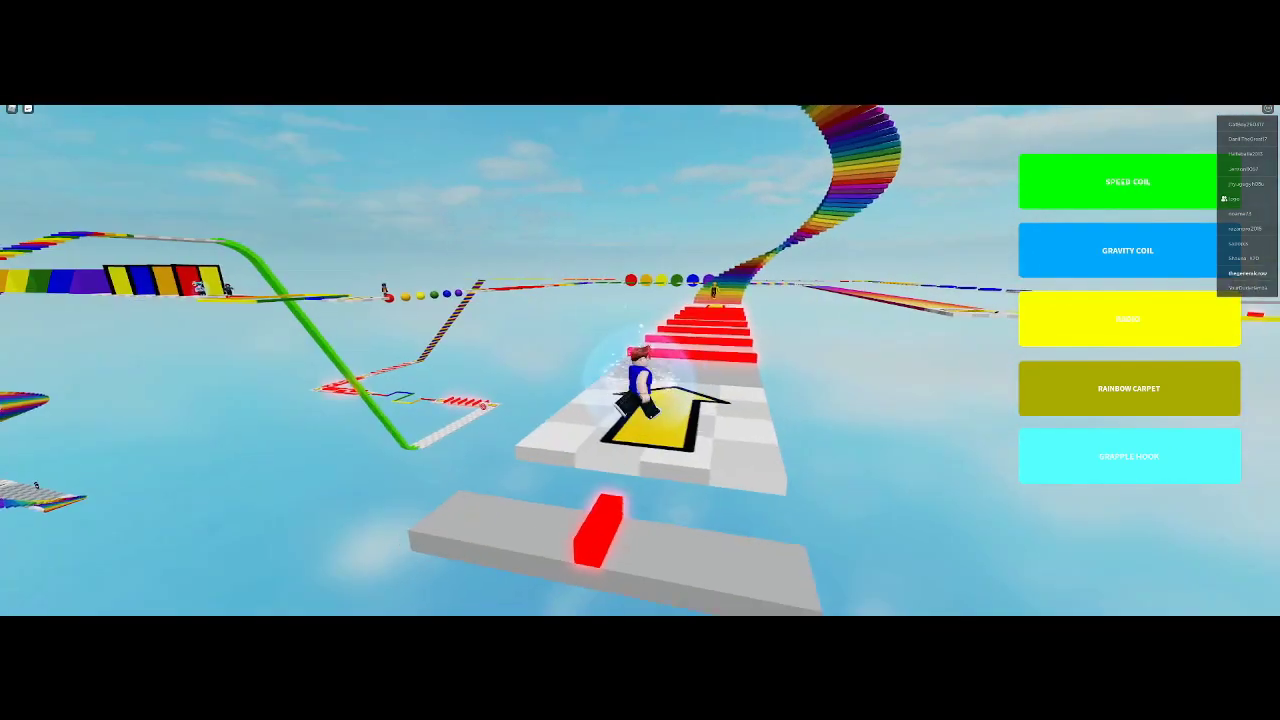
key(w)
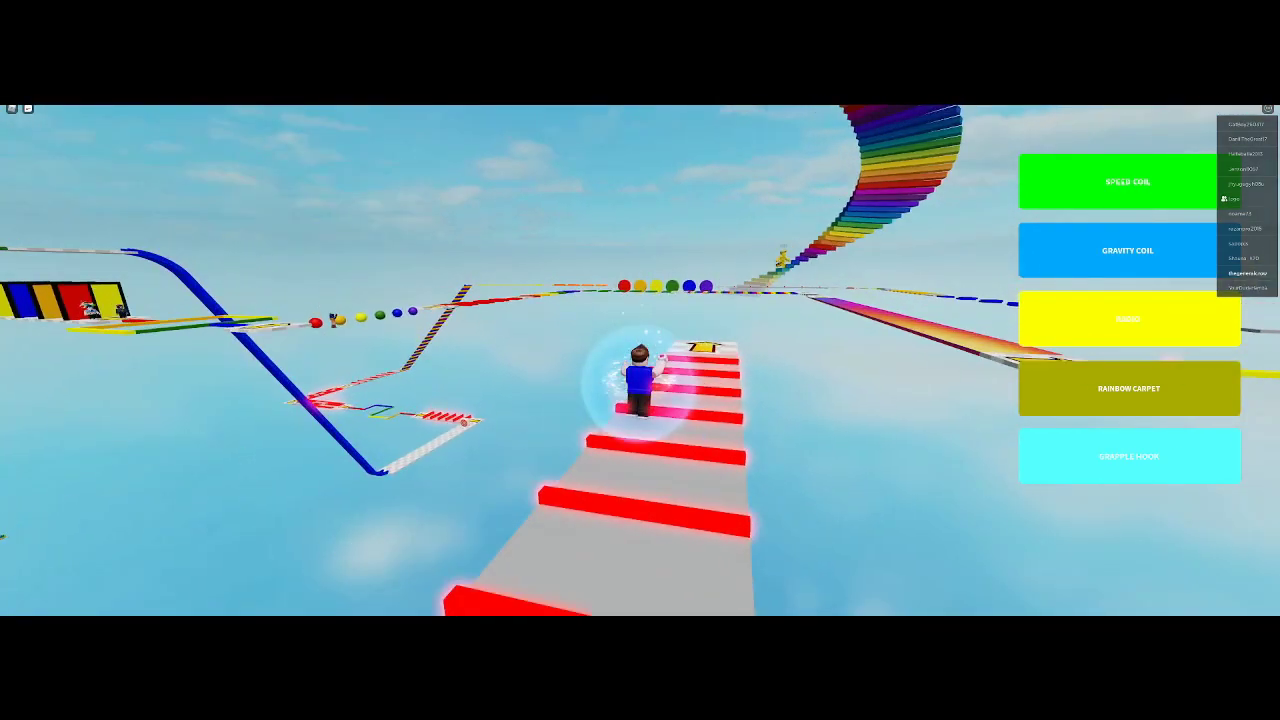
key(w)
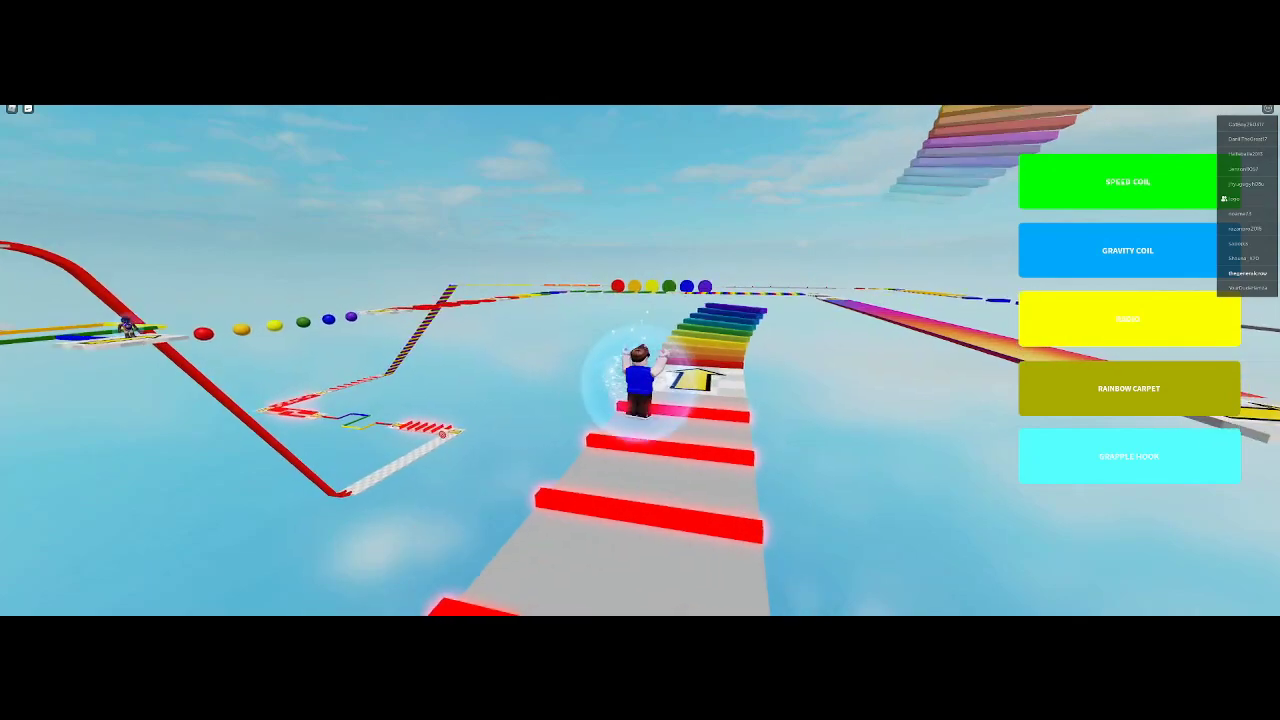
key(w)
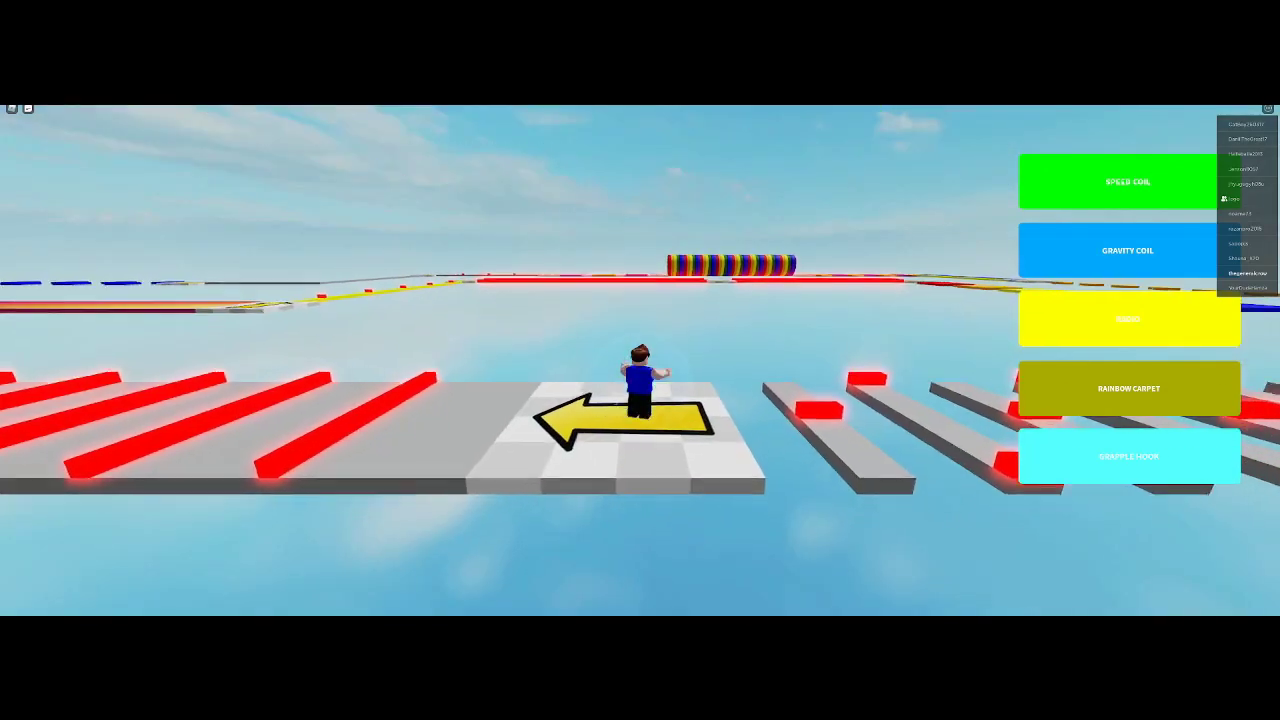
Turn toward the red-bar ramp and run up it to the spiral staircase's foot.
key(Left)
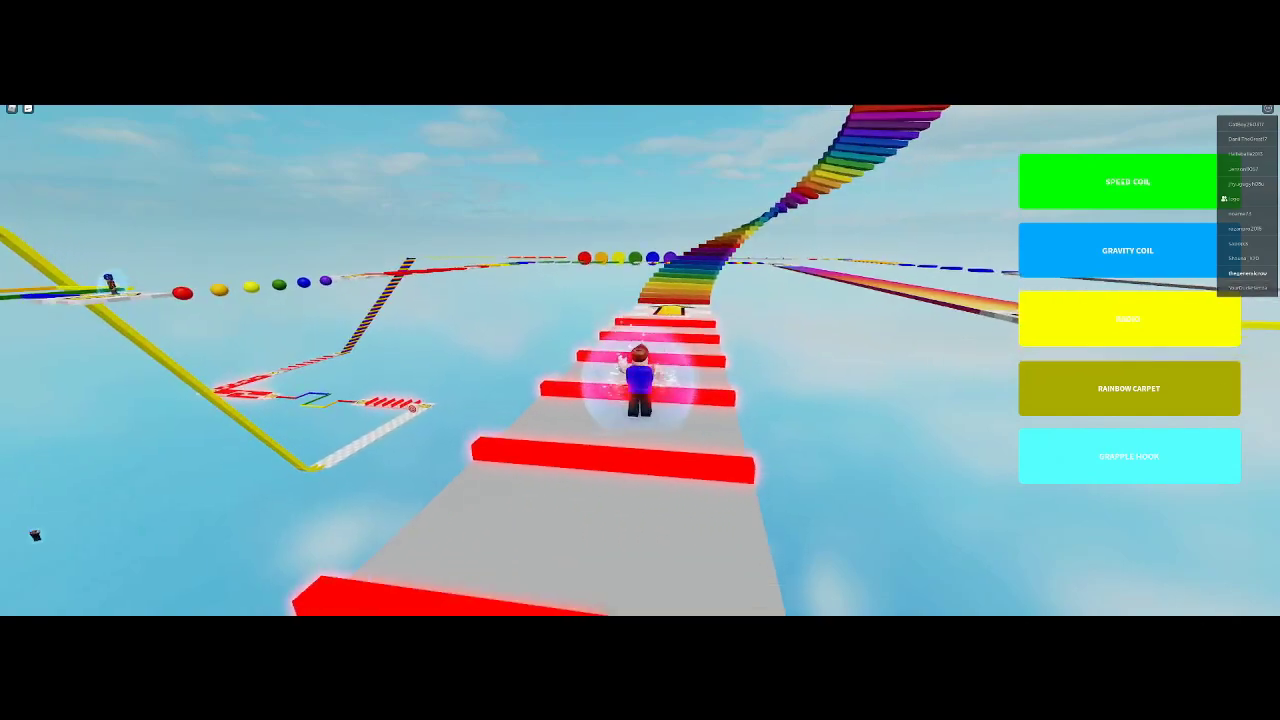
key(Left)
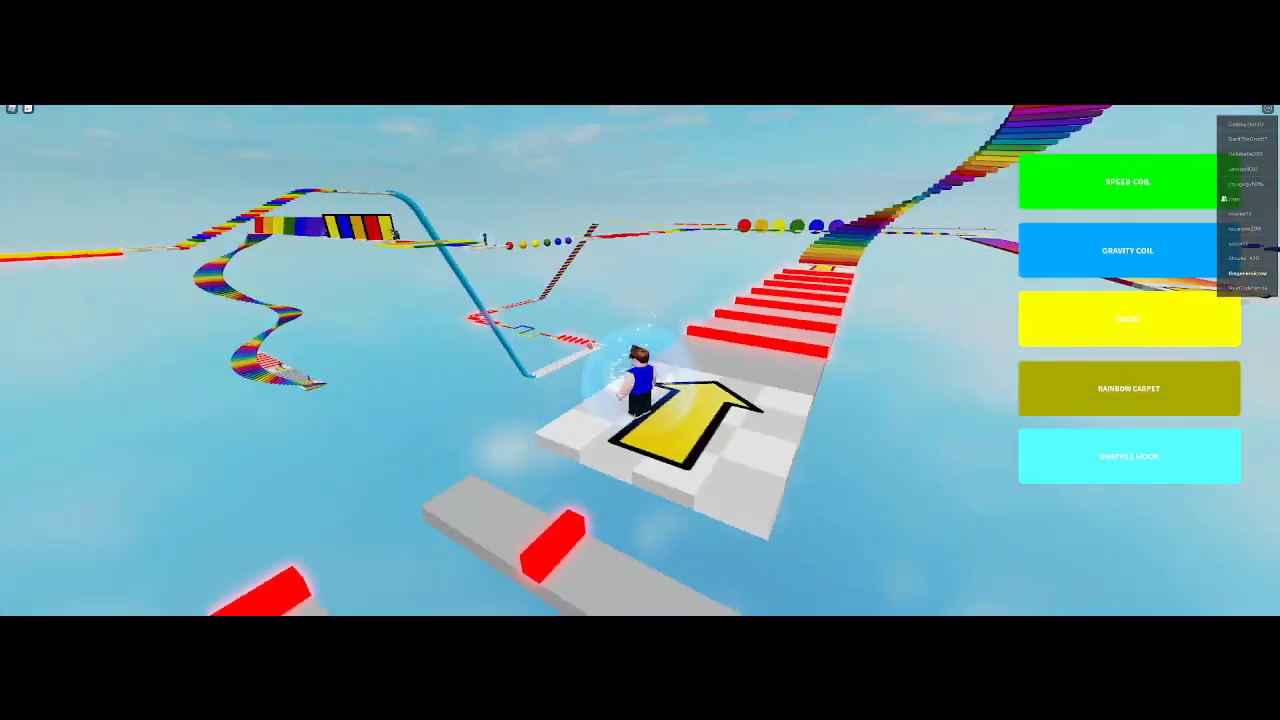
key(Left)
key(w)
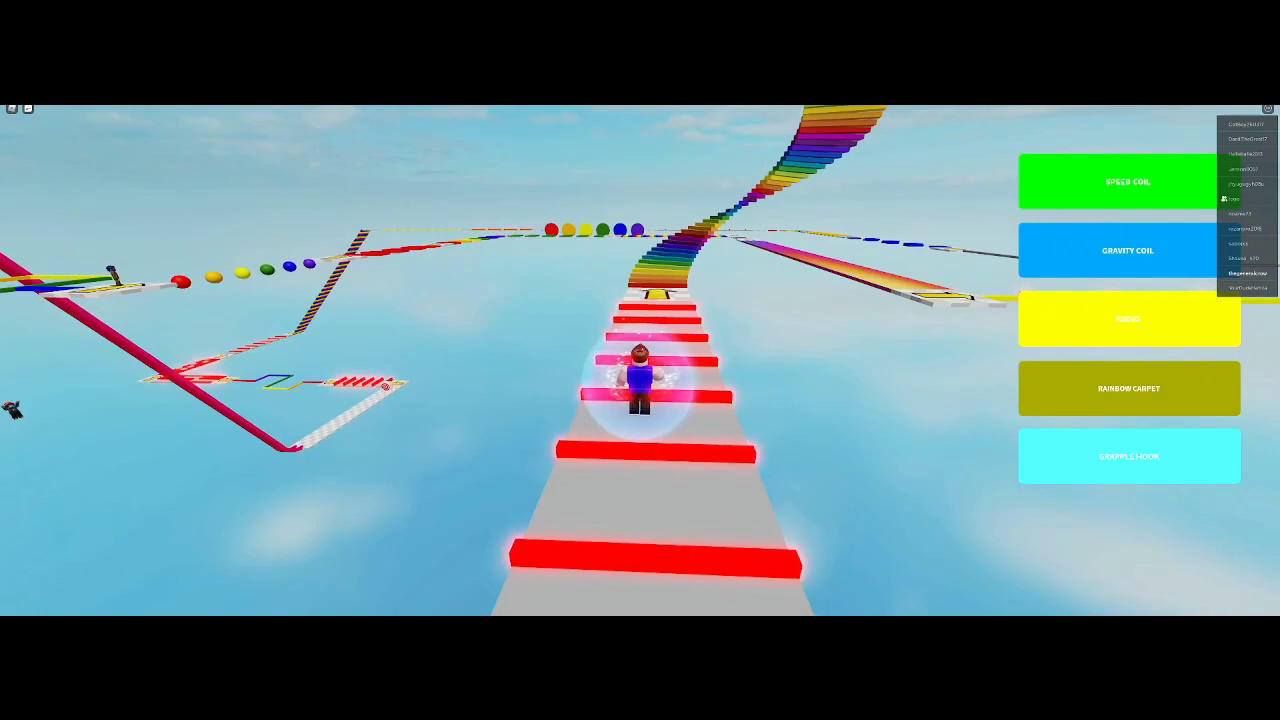
key(Left)
key(w)
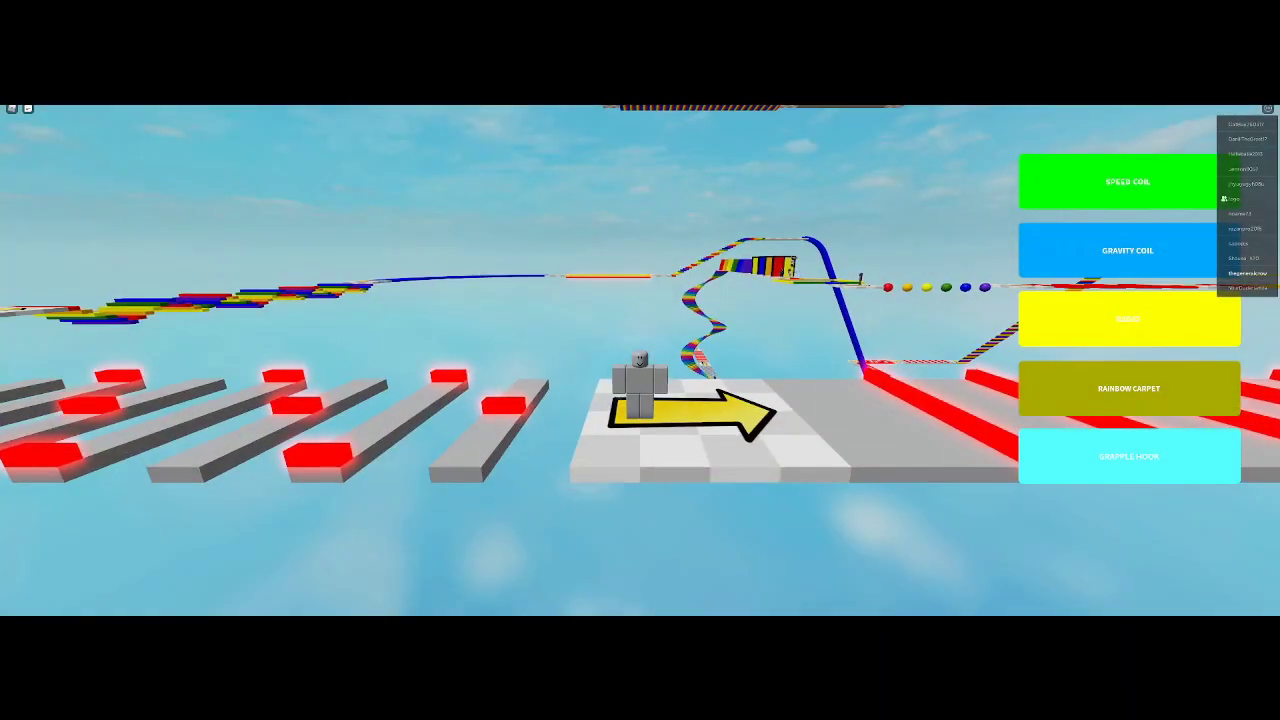
key(Left)
key(w)
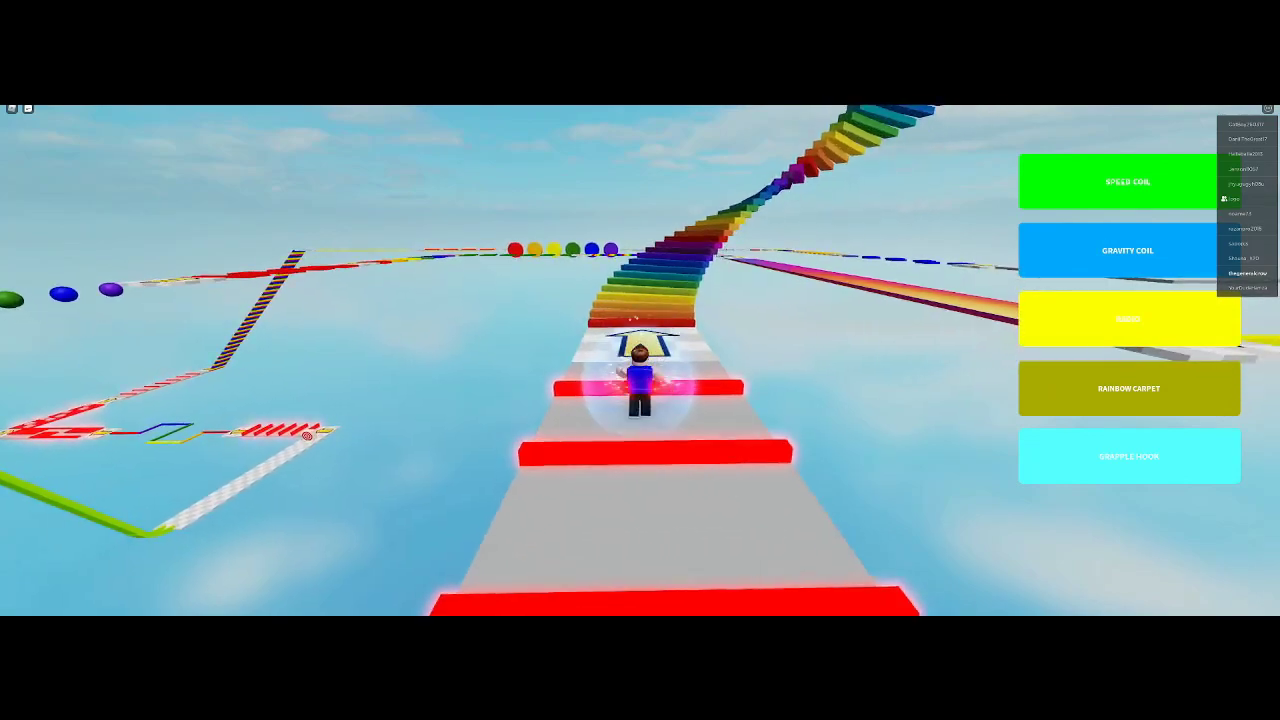
Climb the spiral rainbow staircase all the way to its top.
key(w)
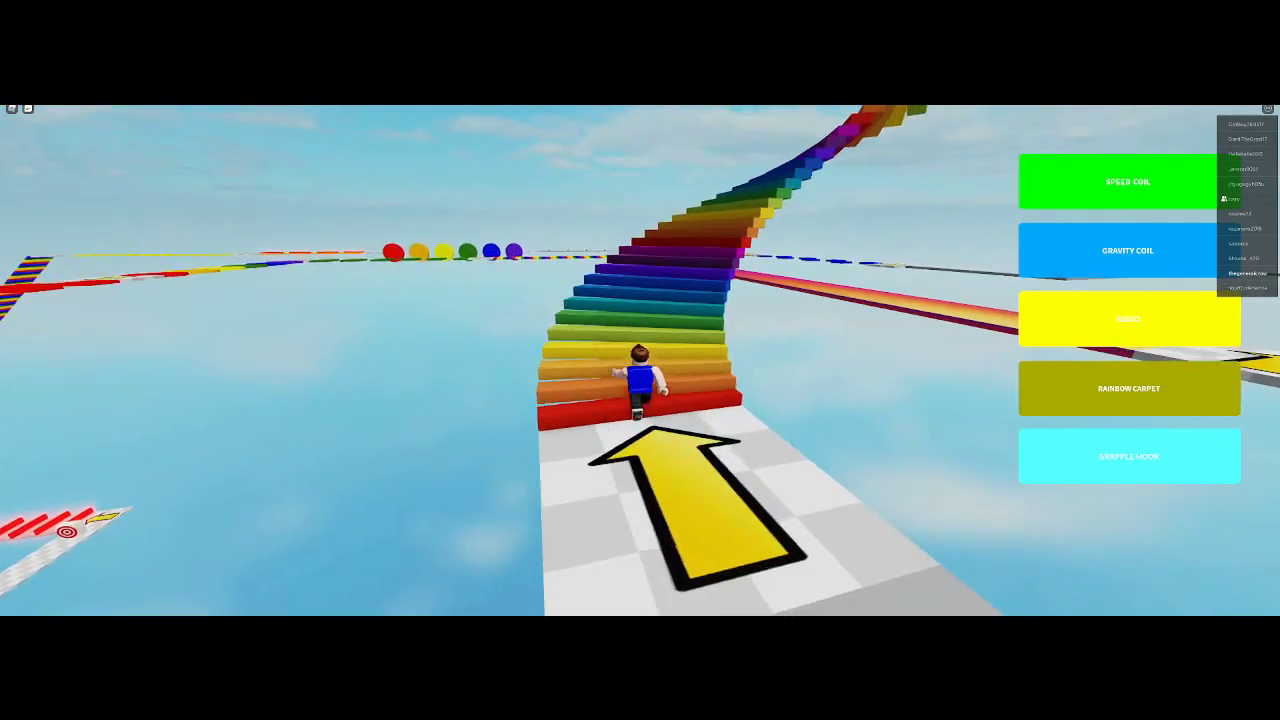
key(w)
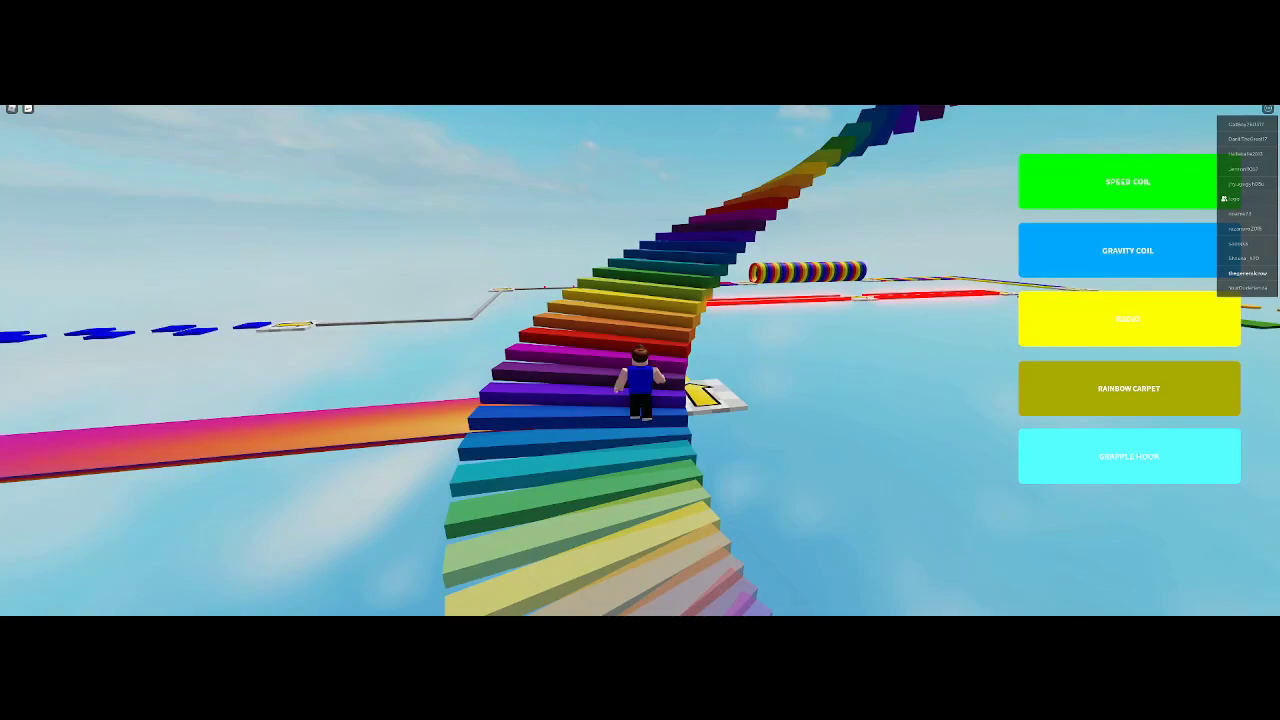
key(w)
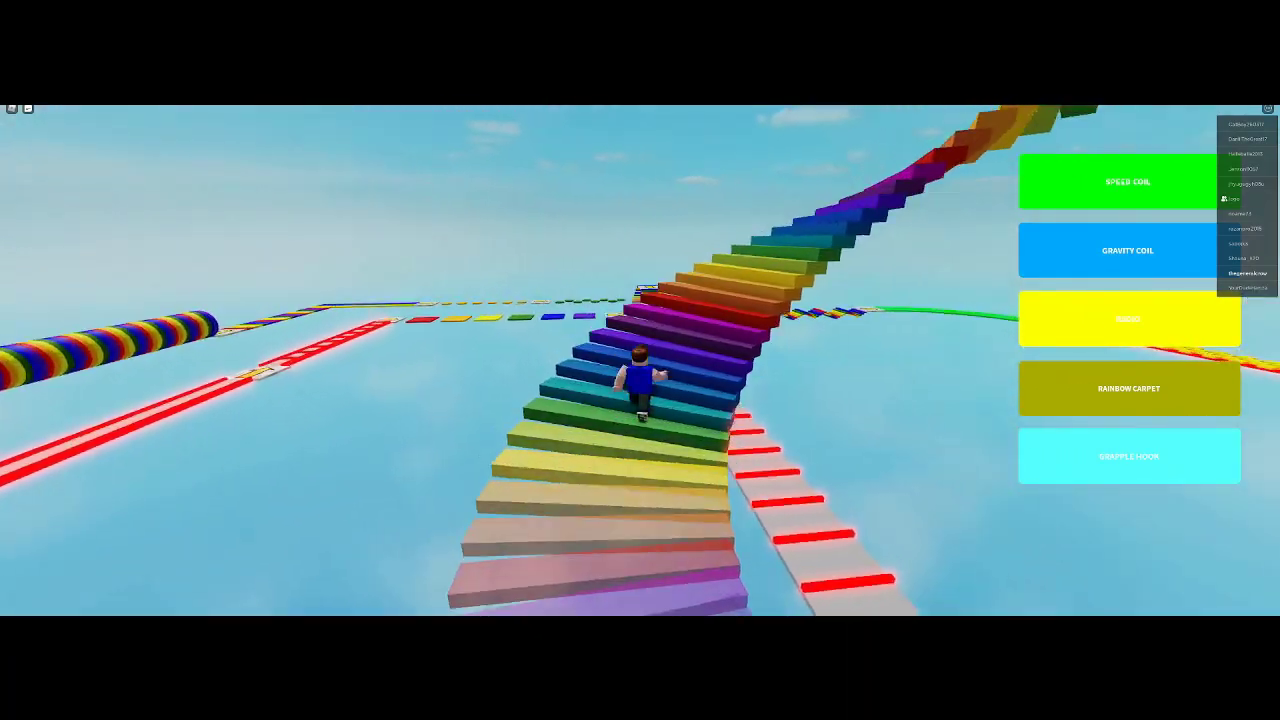
key(w)
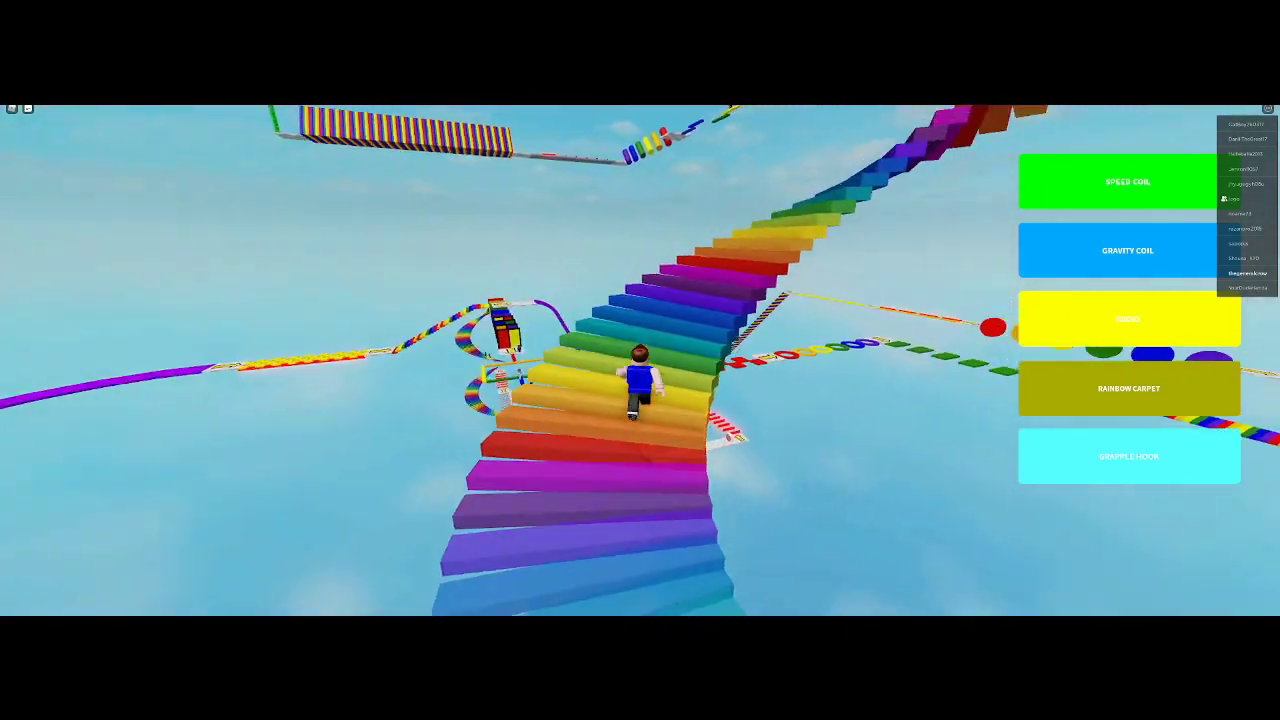
key(w)
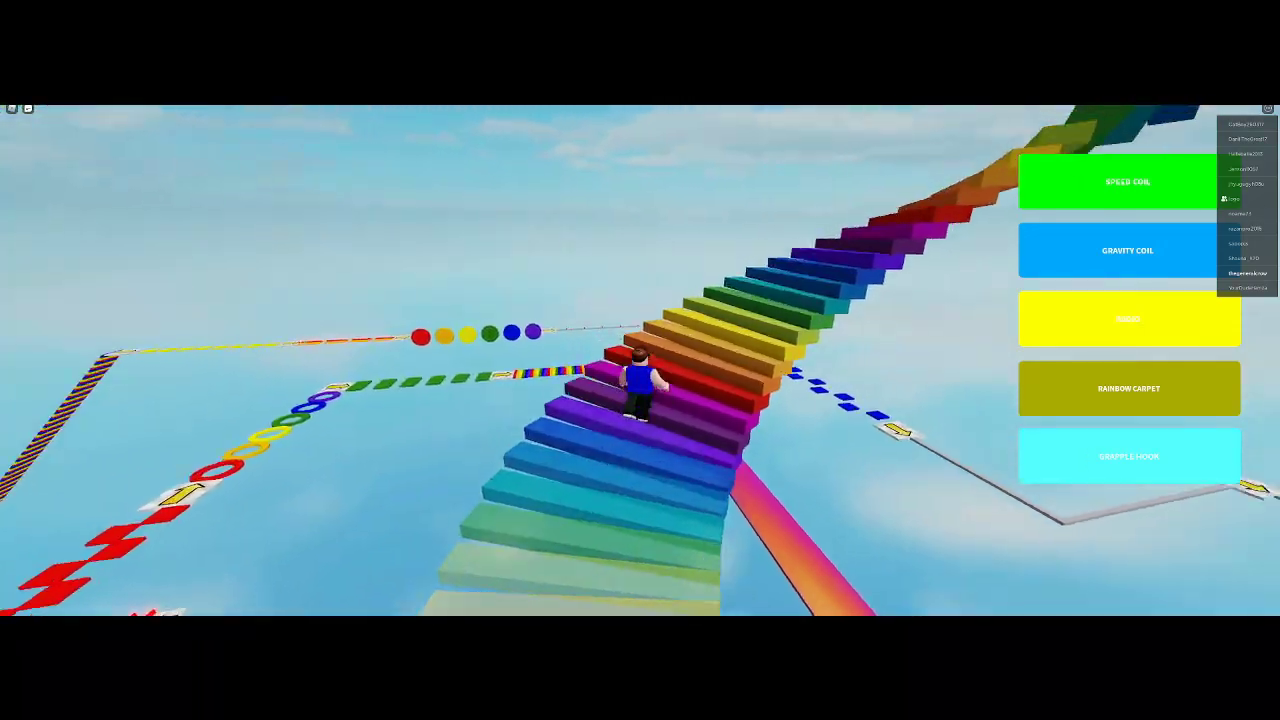
key(w)
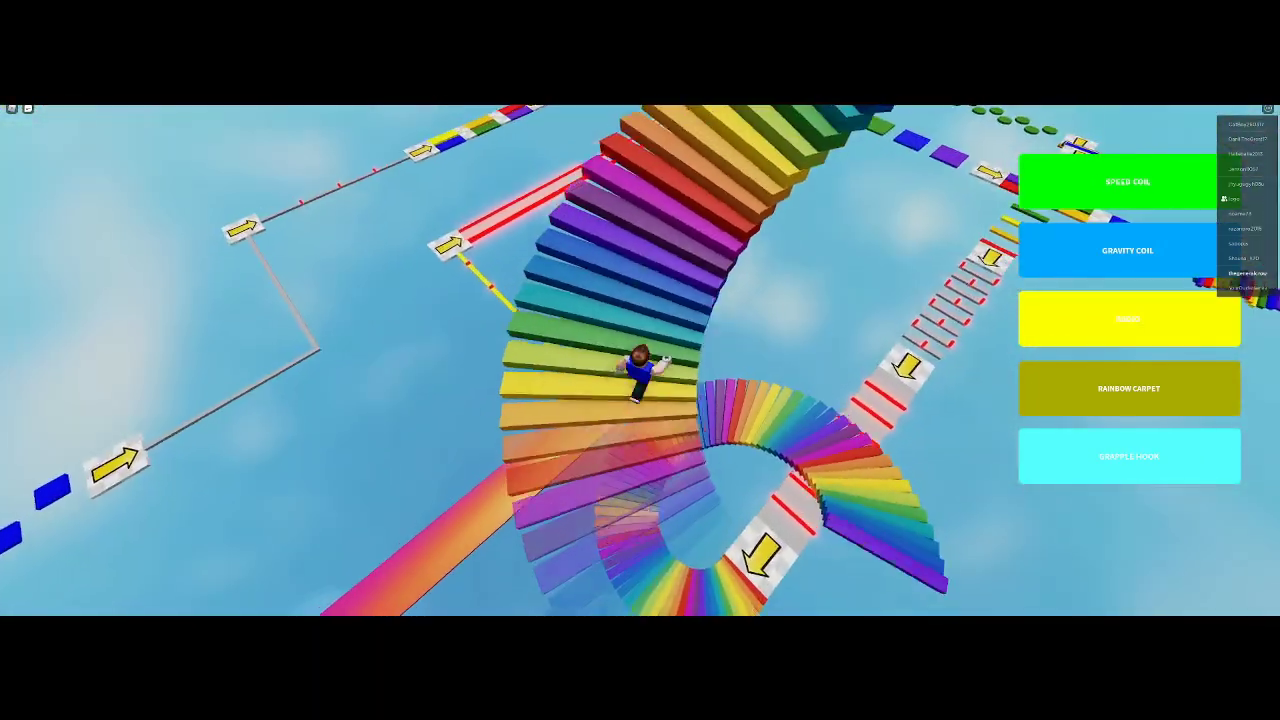
key(w)
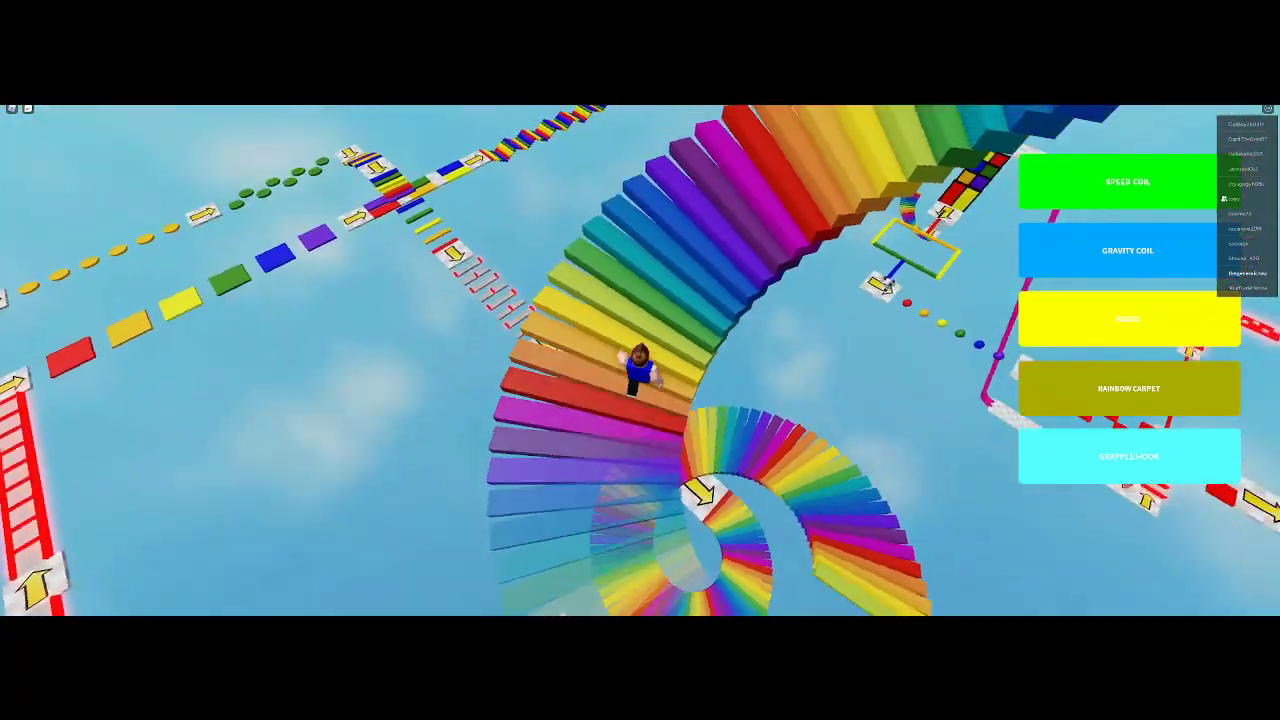
key(w)
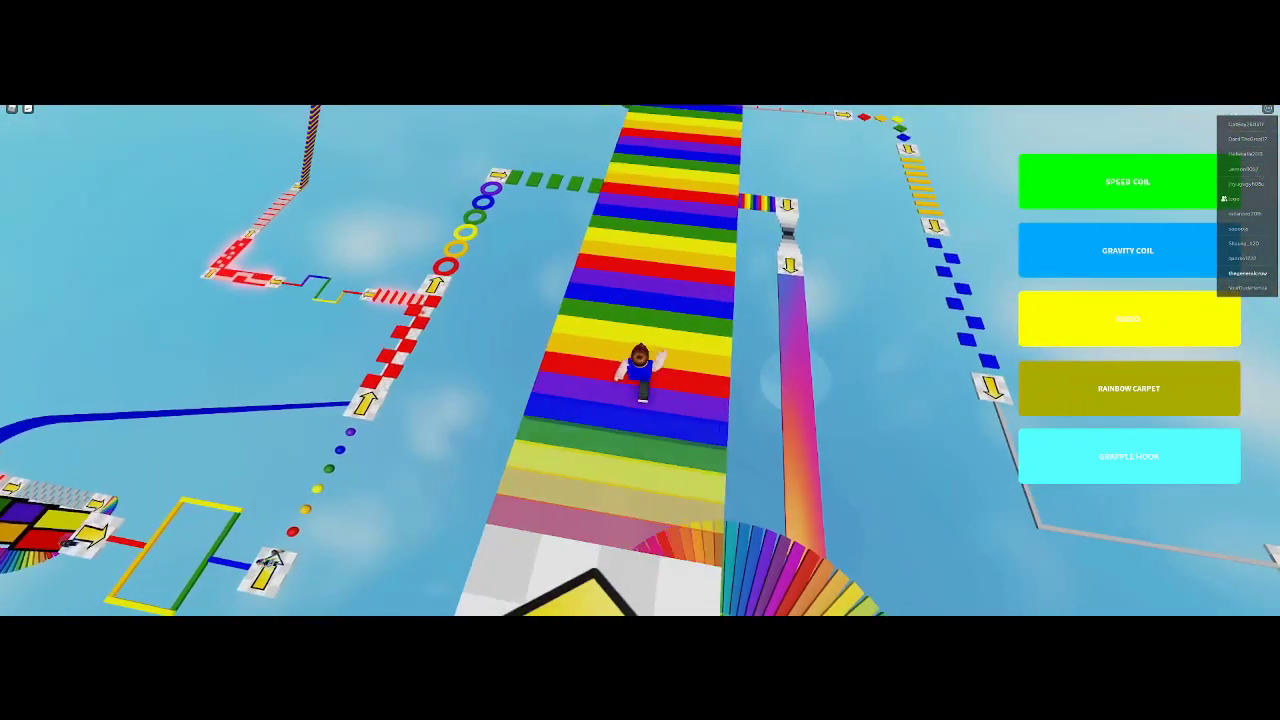
Follow the rainbow stair path and jump across the red blocks to the arrow checkpoint.
key(w)
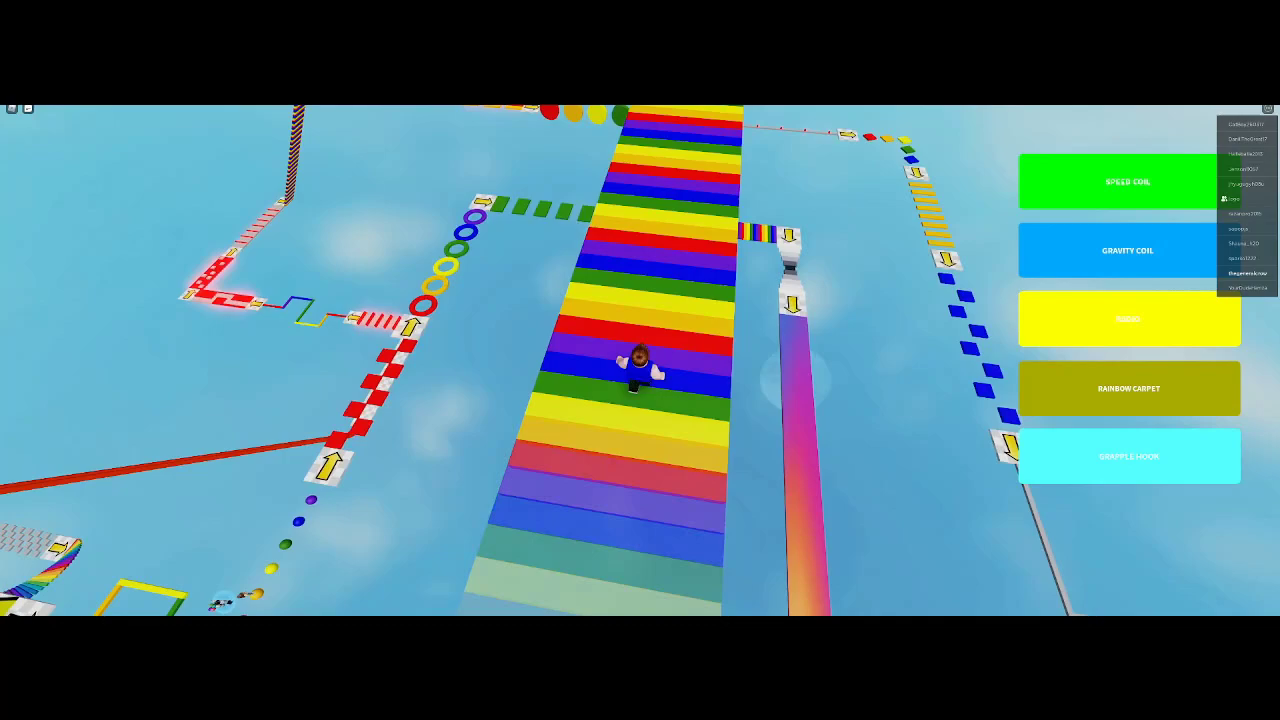
key(w)
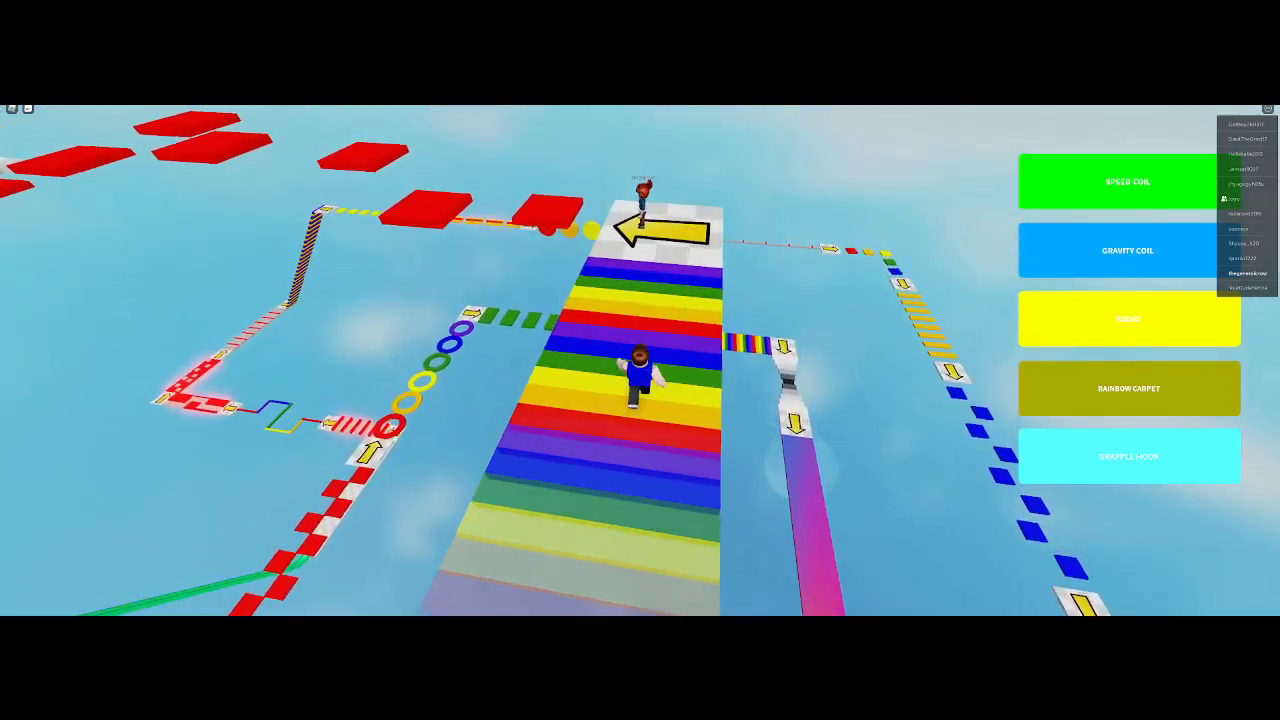
key(w)
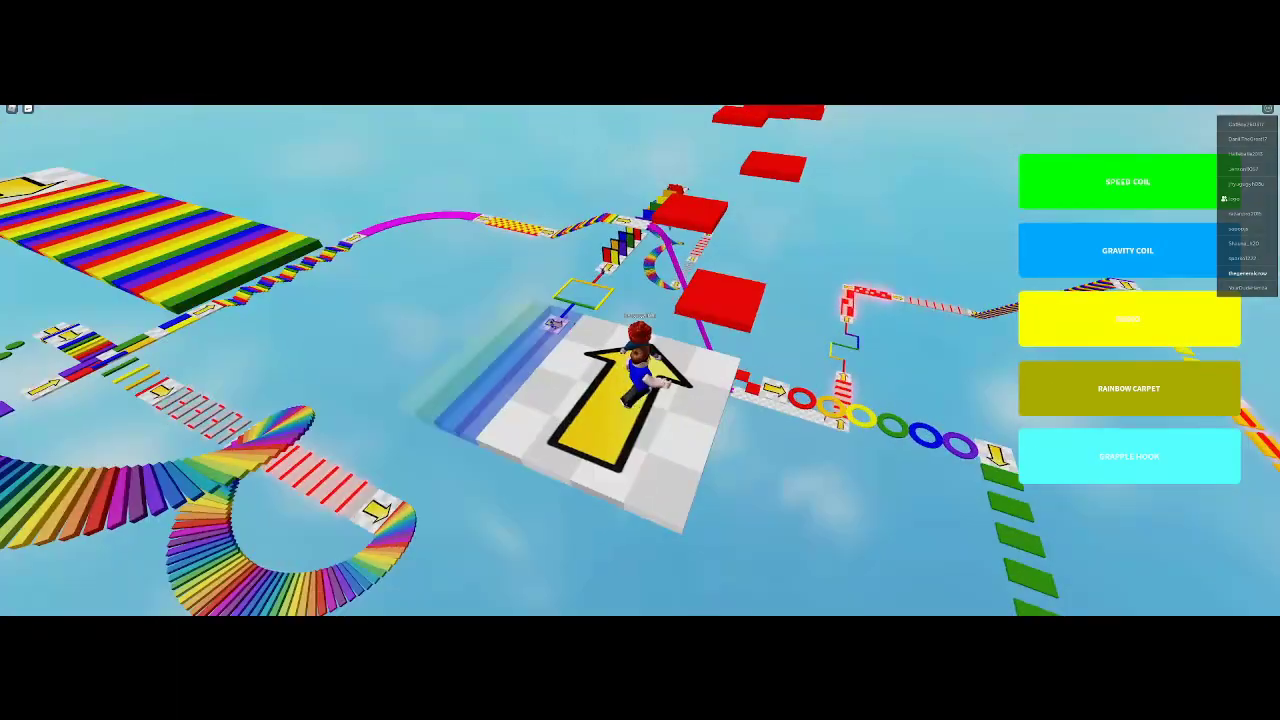
key(w)
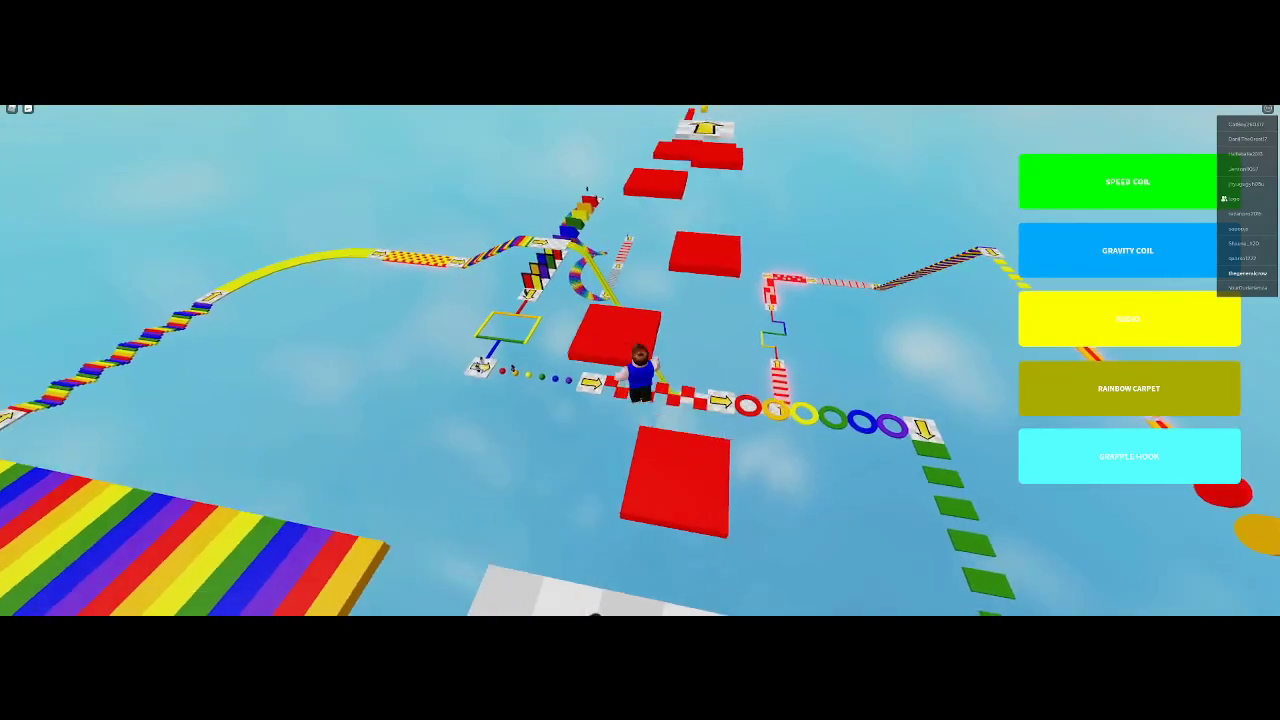
key(w)
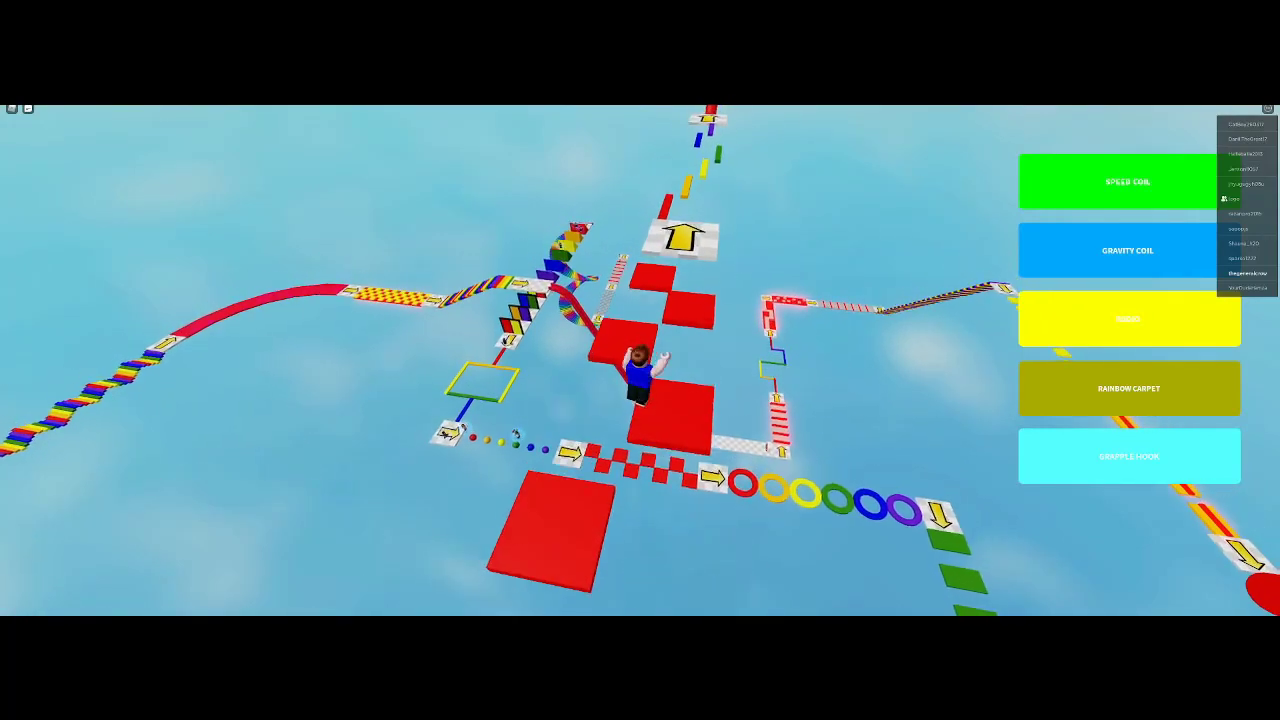
key(space)
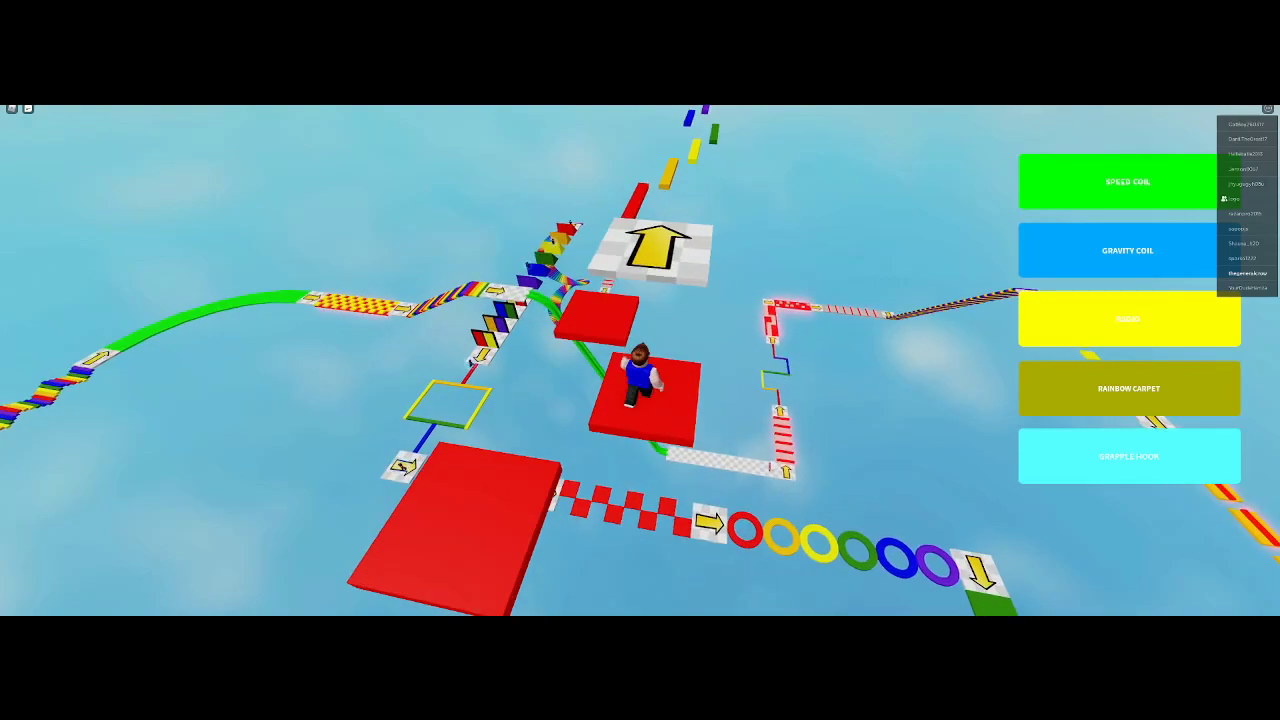
key(space)
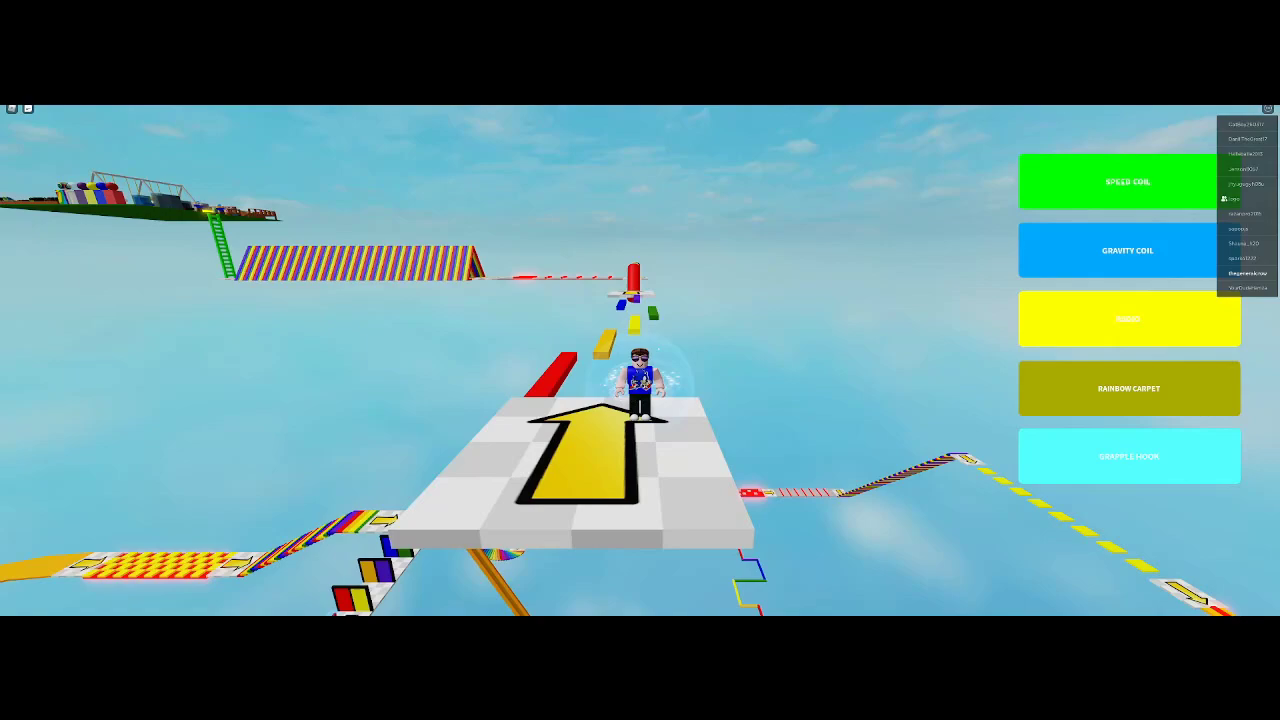
Turn the camera toward the course and cross the red, blue and purple beams.
key(Left)
key(Left)
key(Left)
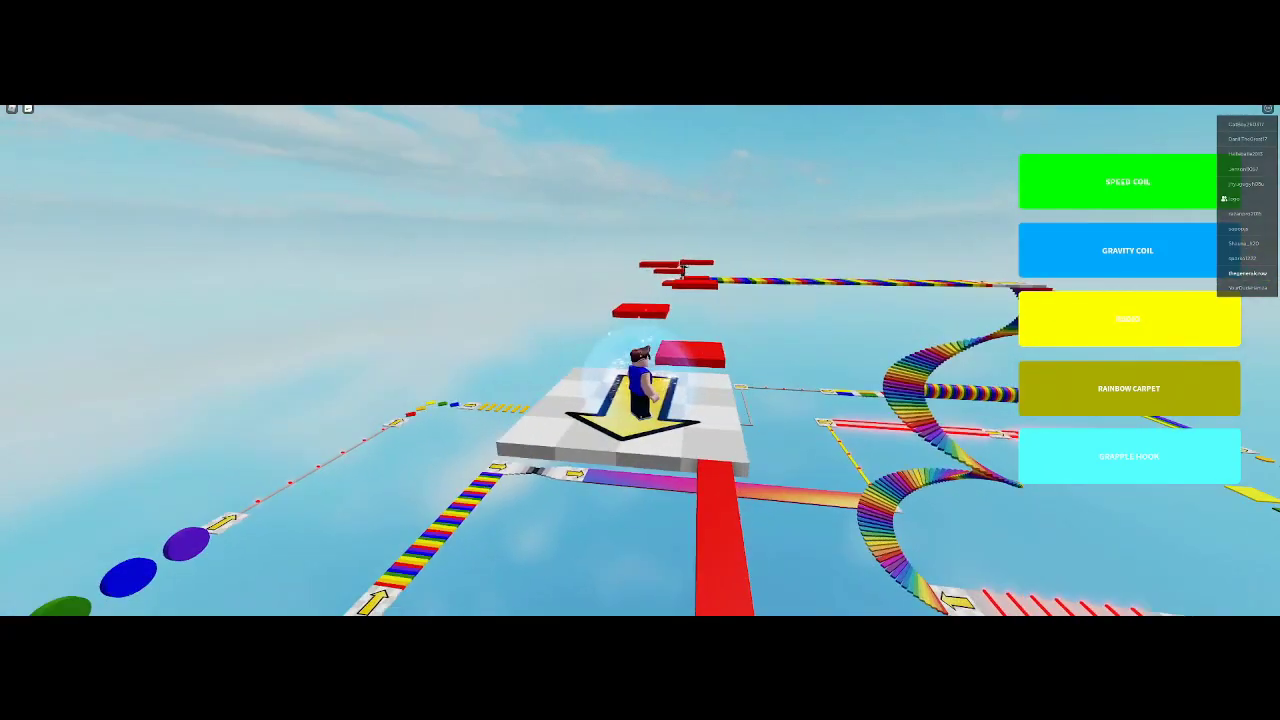
key(Left)
key(Left)
key(Right)
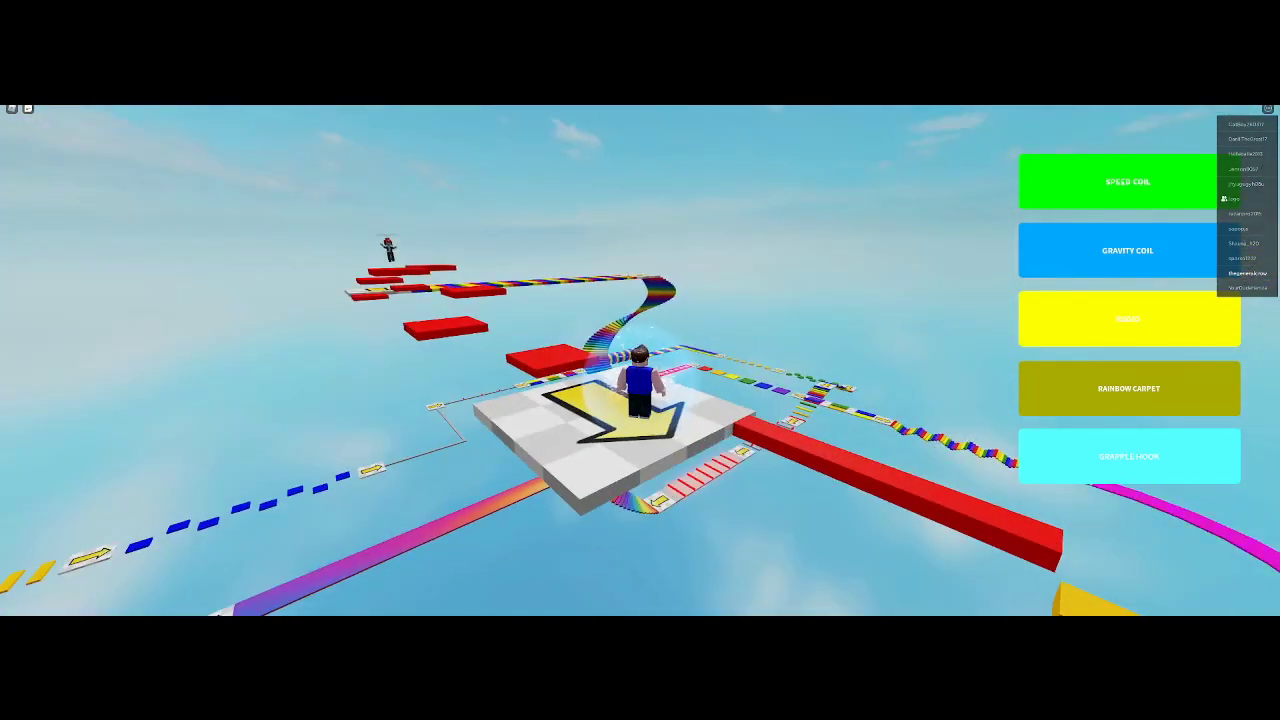
key(Right)
key(Right)
key(Right)
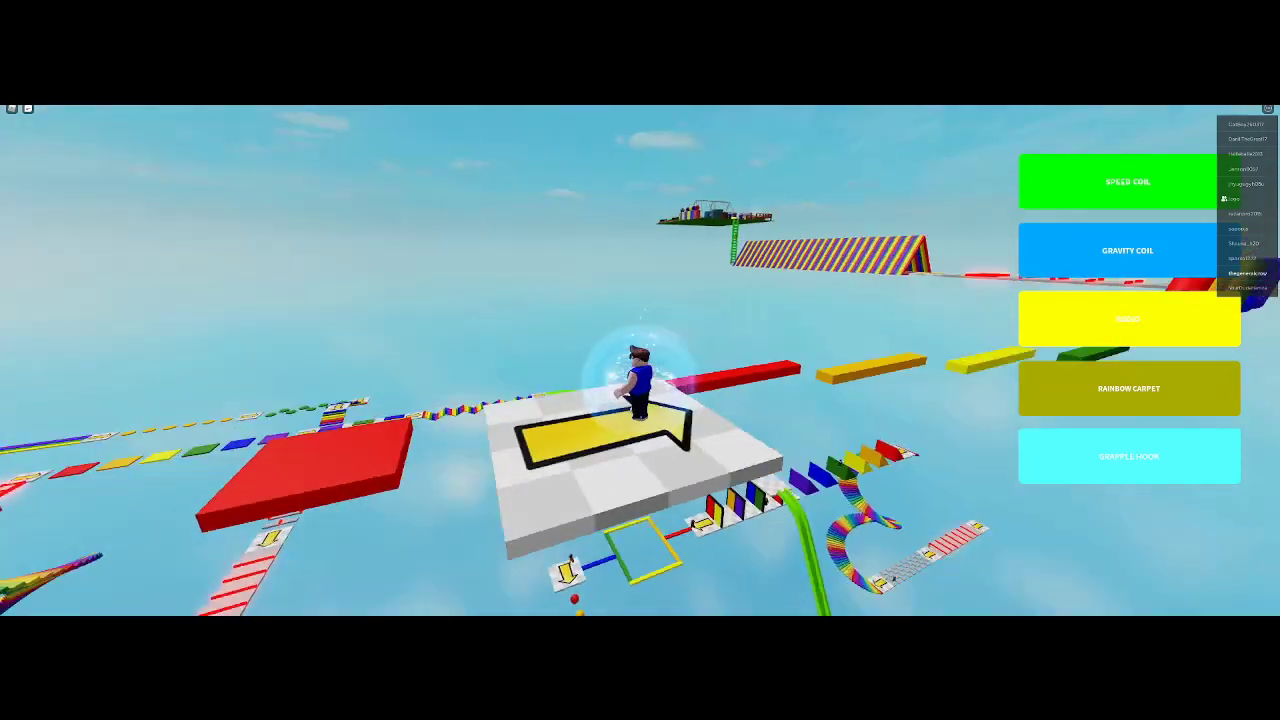
key(Right)
key(Right)
key(w)
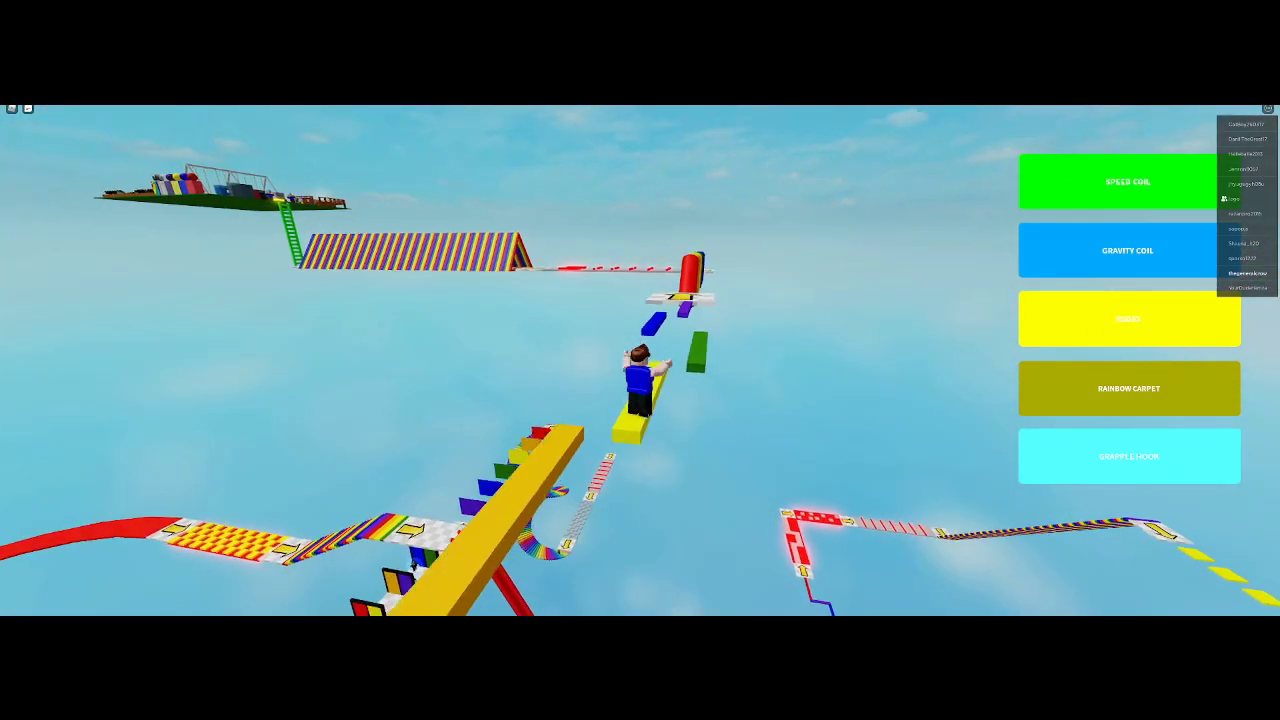
key(w)
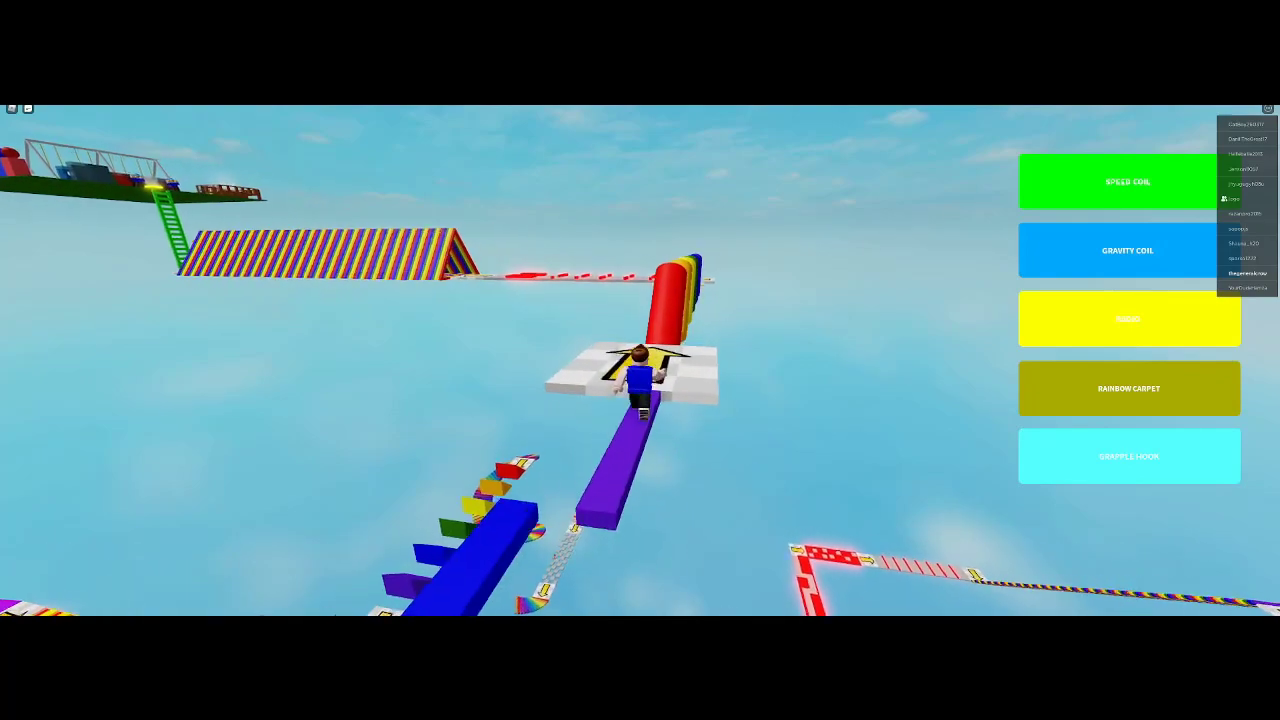
Climb the red, yellow and blue pole tower to the arrow platform and grey path.
key(w)
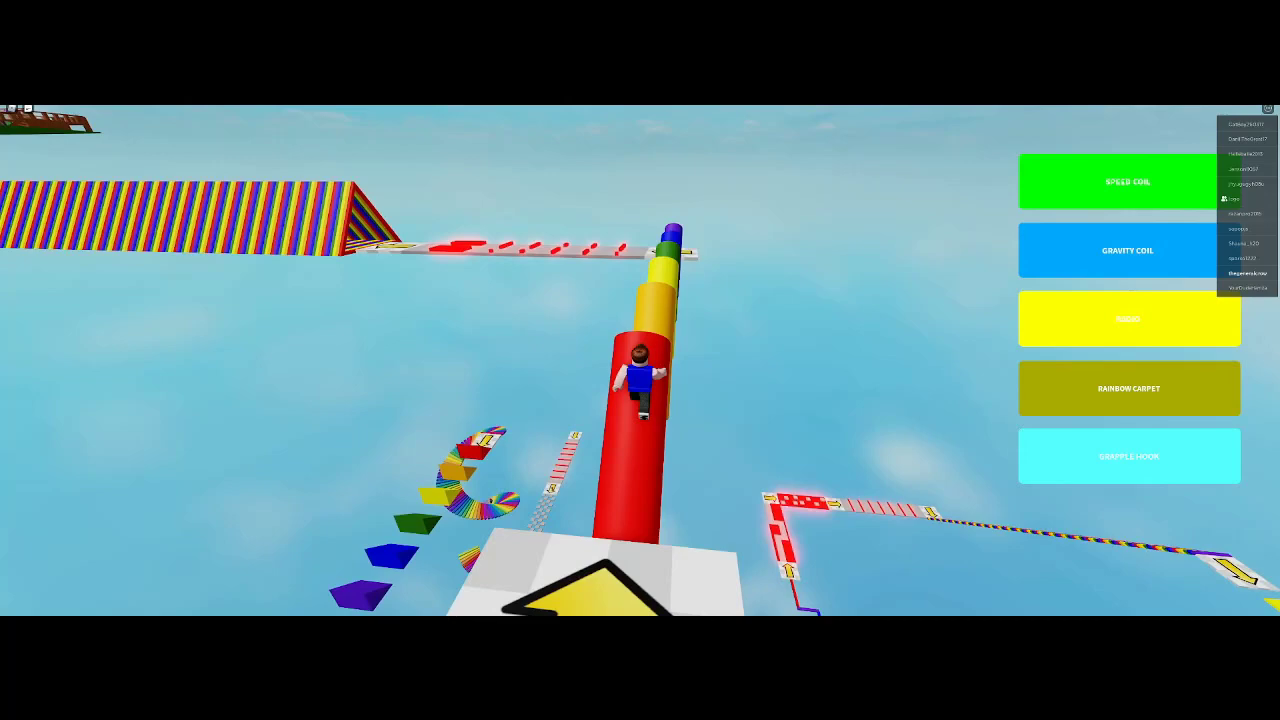
key(w)
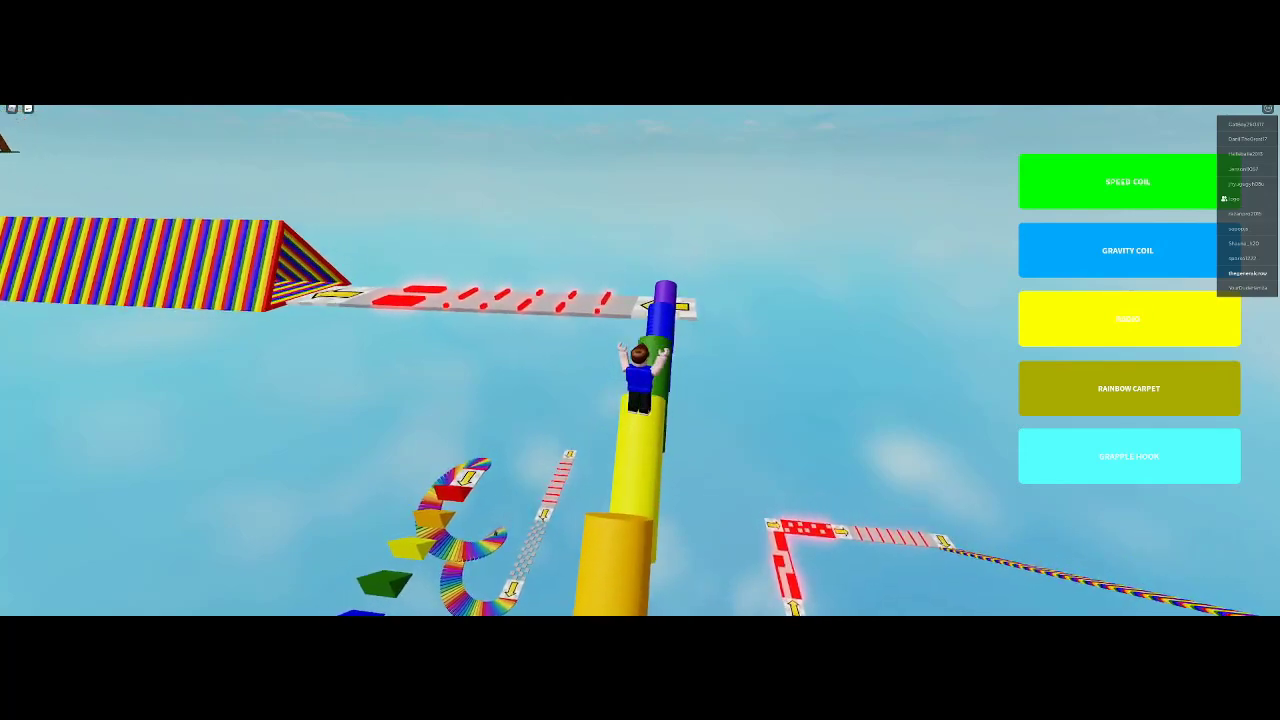
key(w)
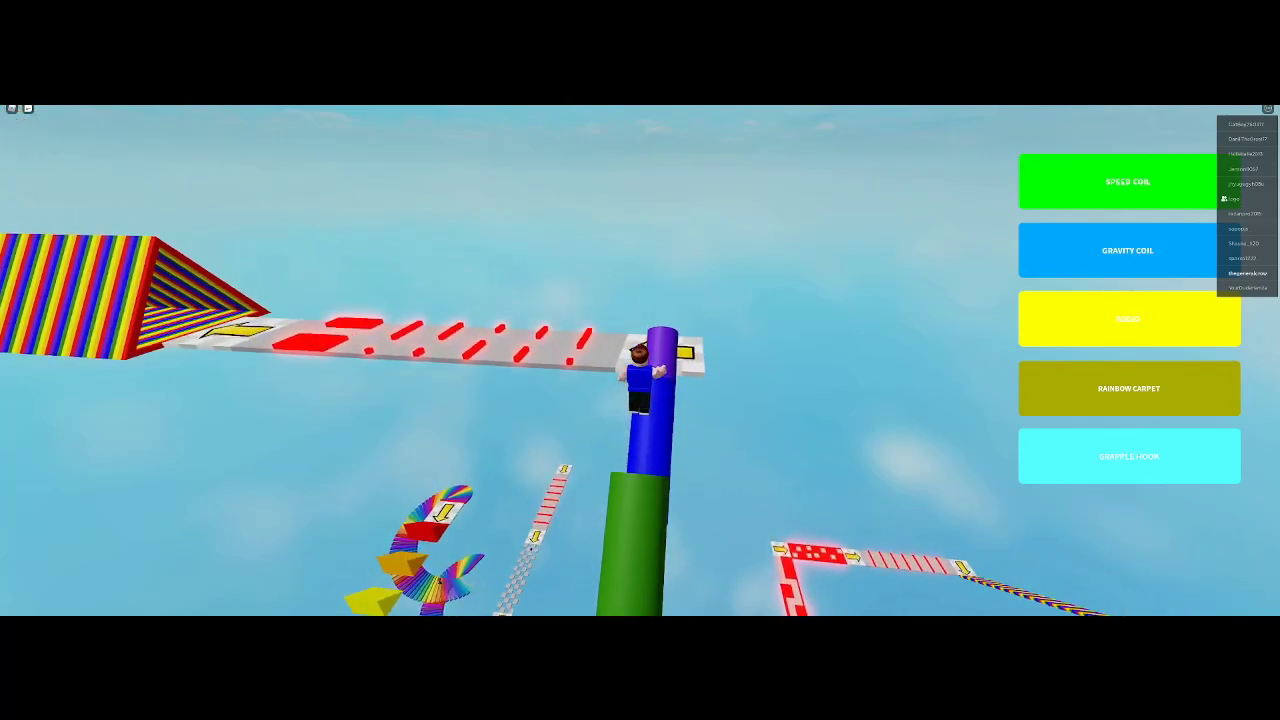
key(w)
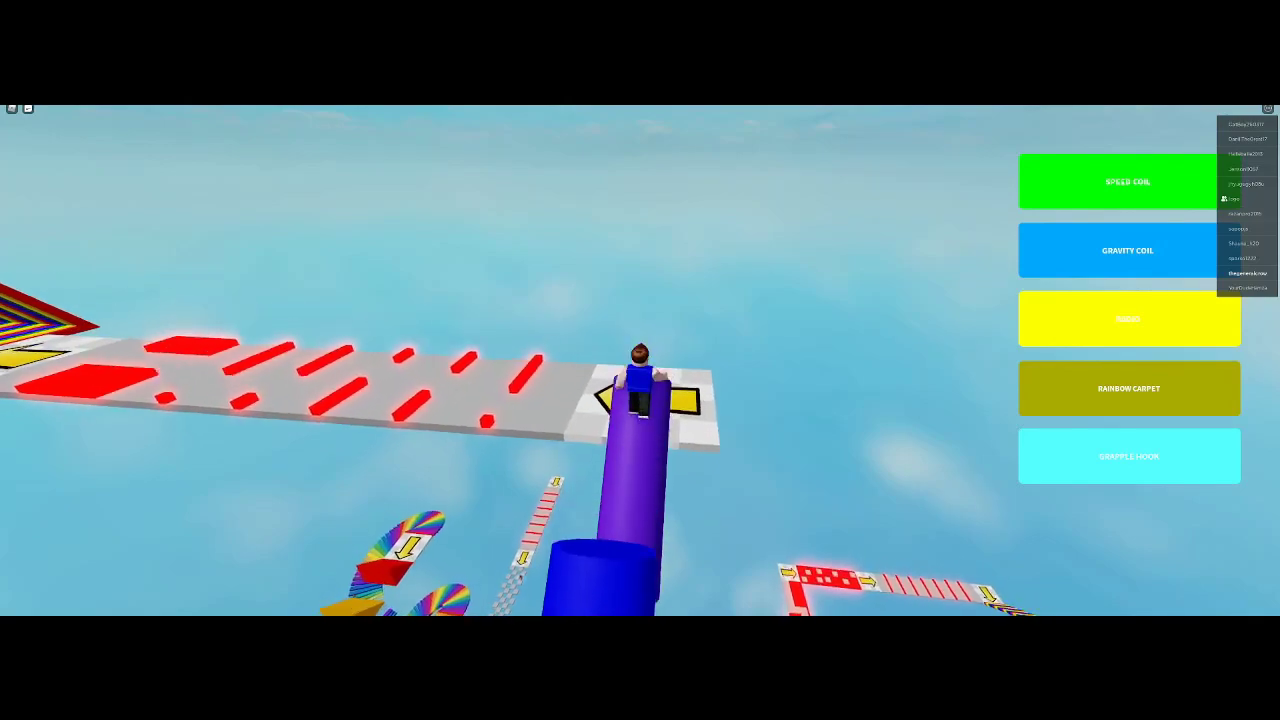
key(w)
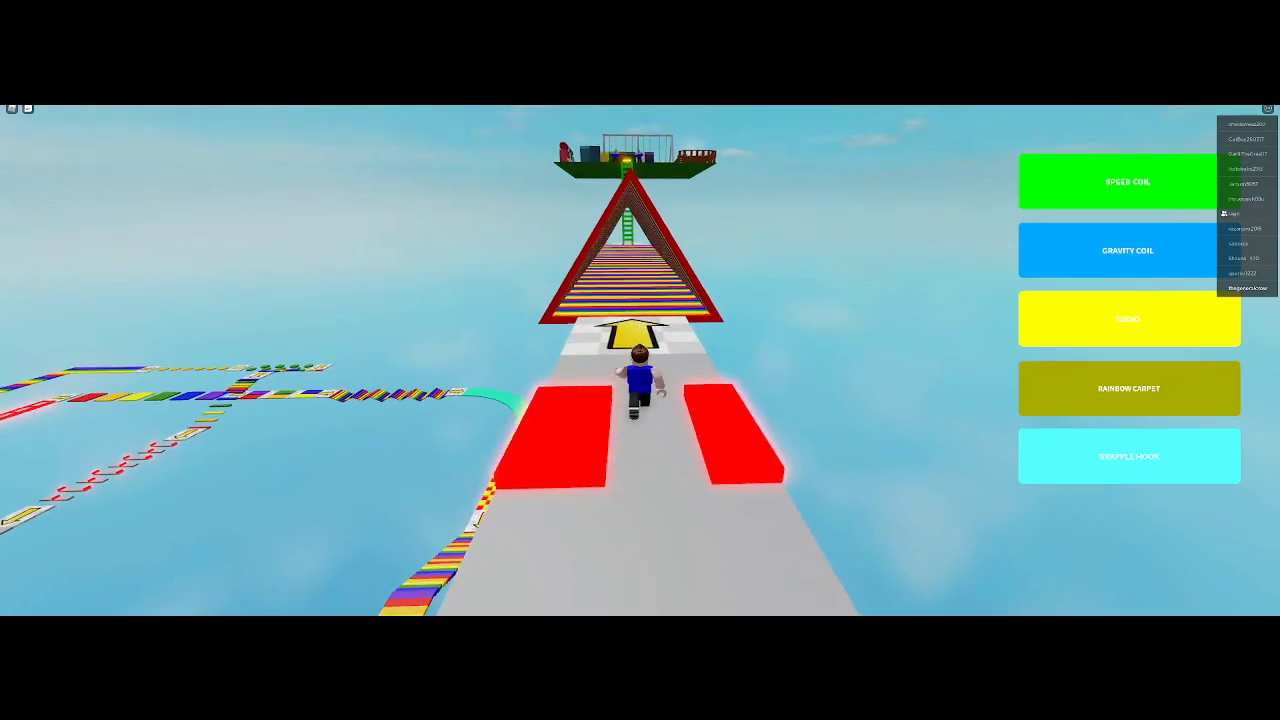
Run along the grey path through the rainbow triangle tunnel to the ladder.
key(w)
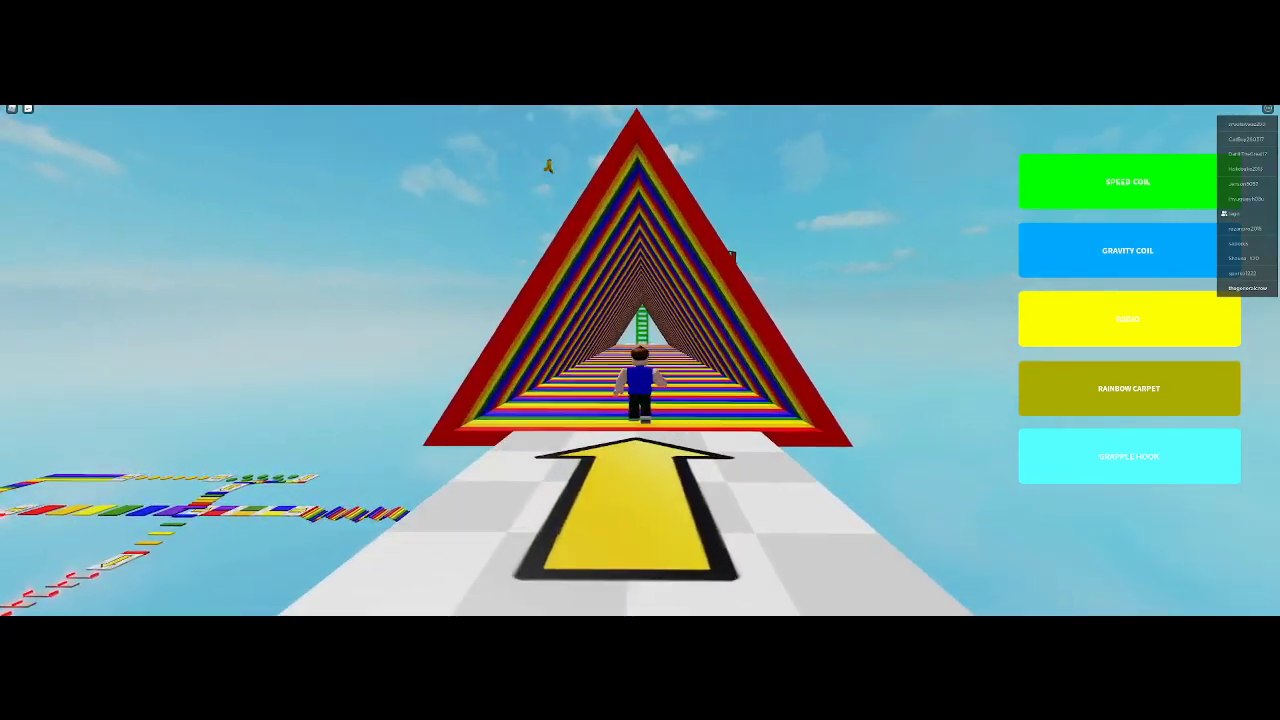
key(w)
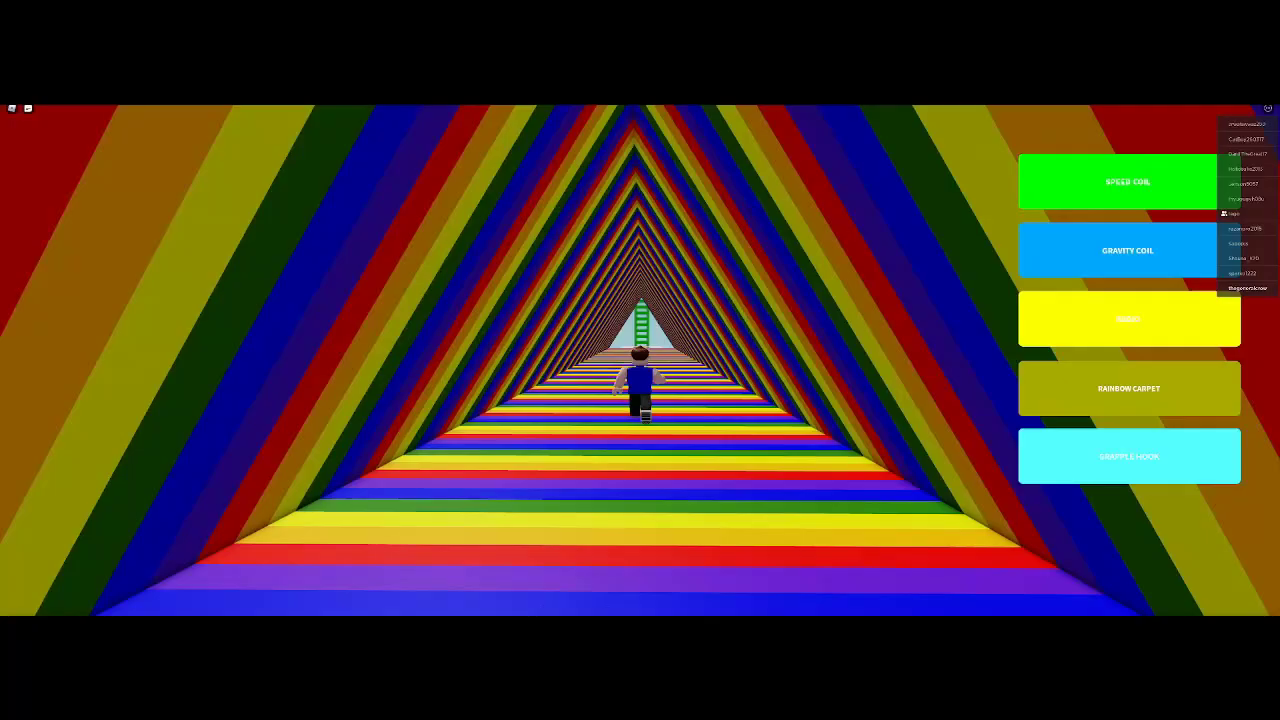
key(w)
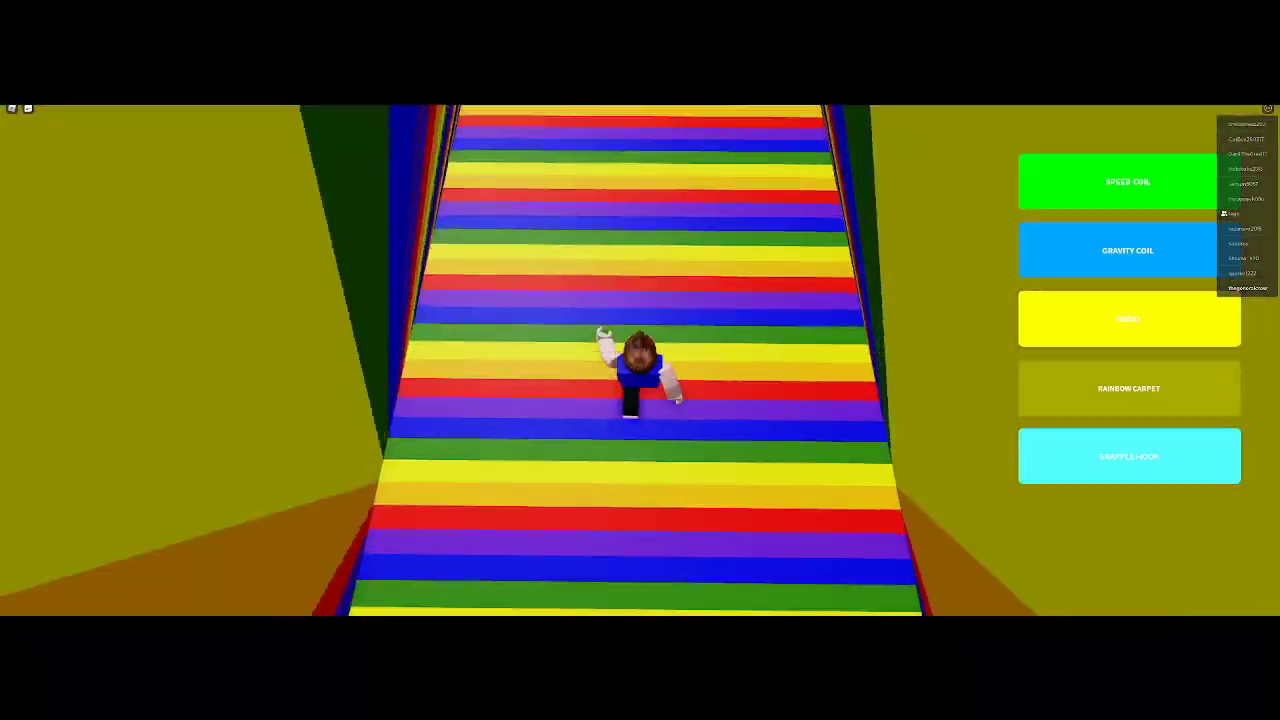
key(w)
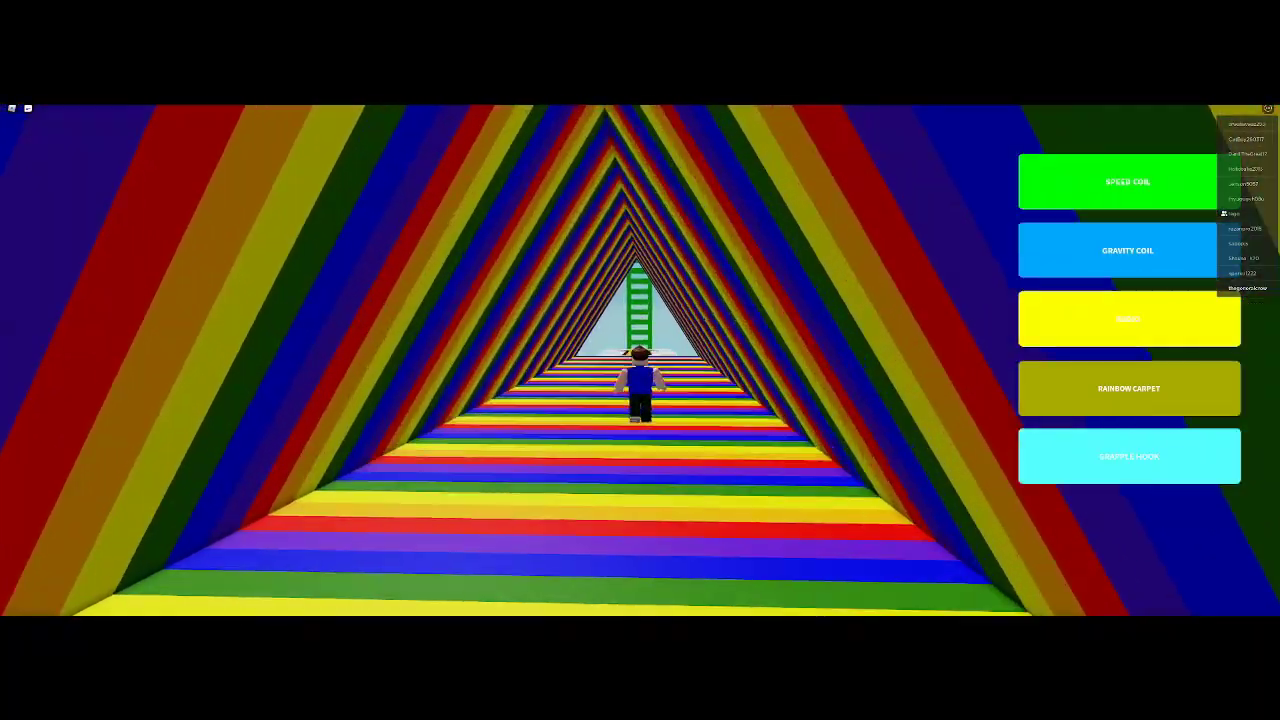
key(w)
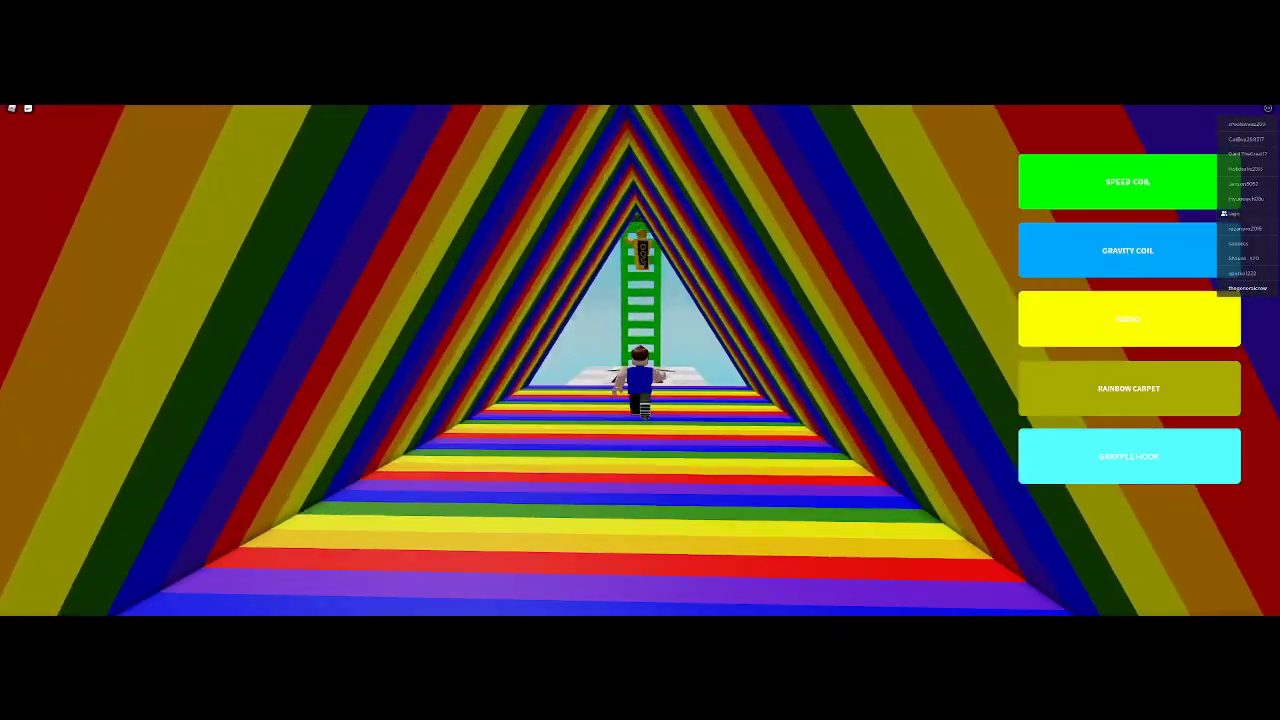
Climb the green ladder up to the glowing finish platform.
key(w)
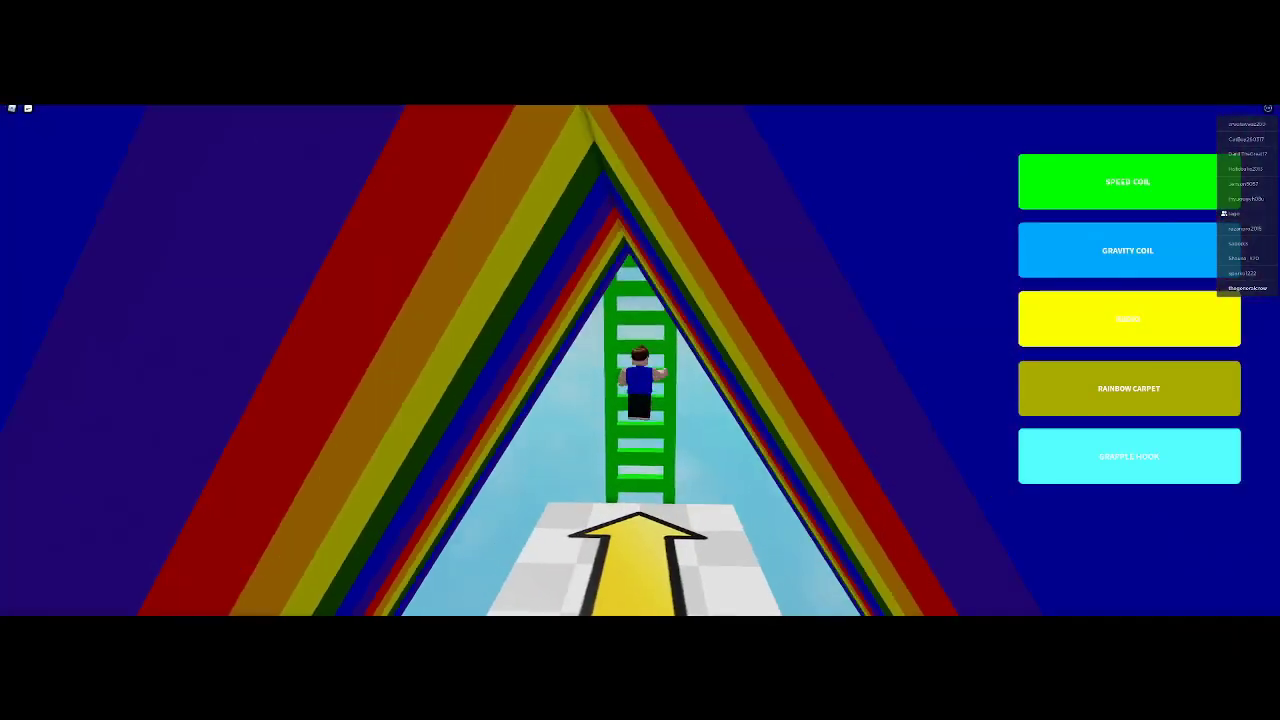
key(w)
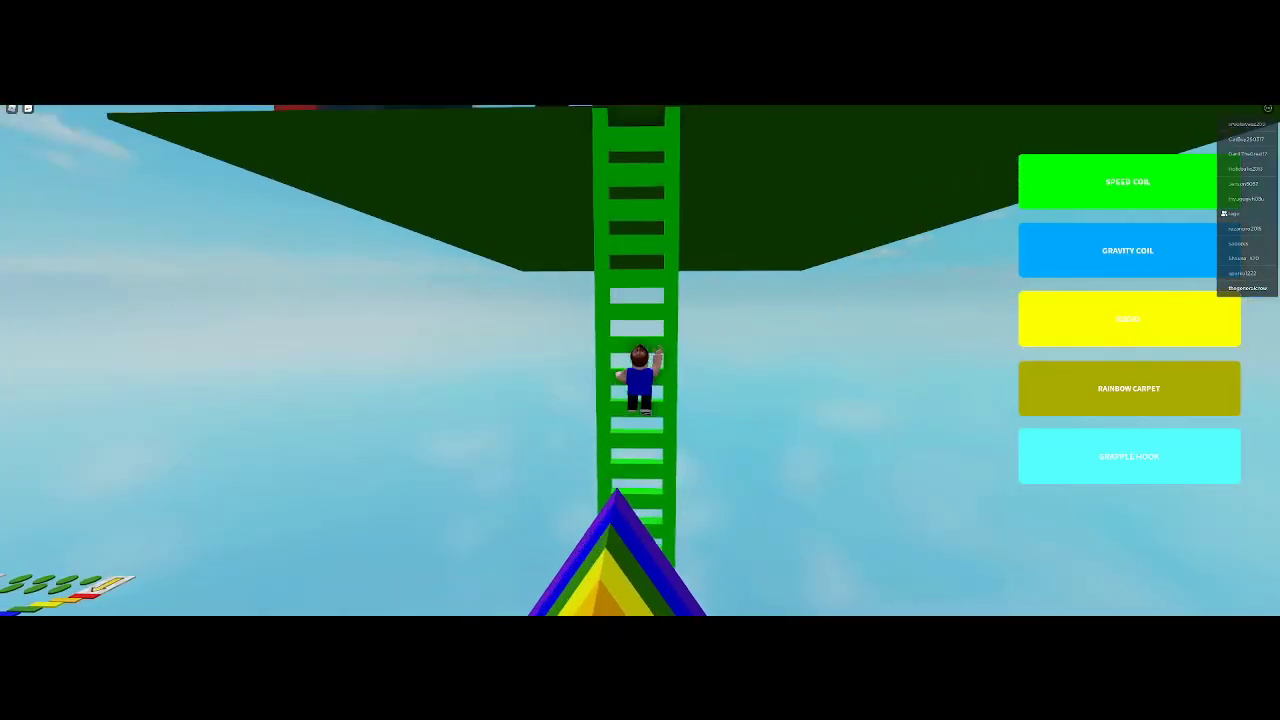
key(w)
Tour the finish platform past the swings, hat row, grey disc and coloured speed pads.
key(w)
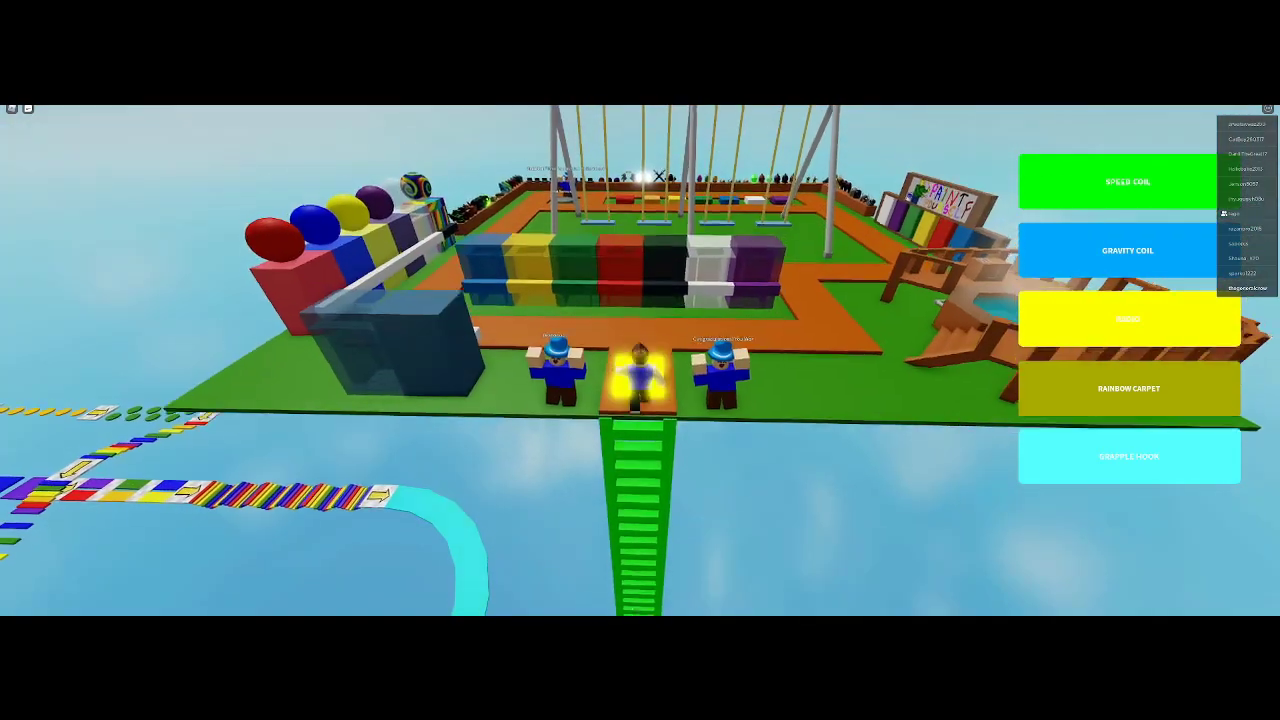
key(w)
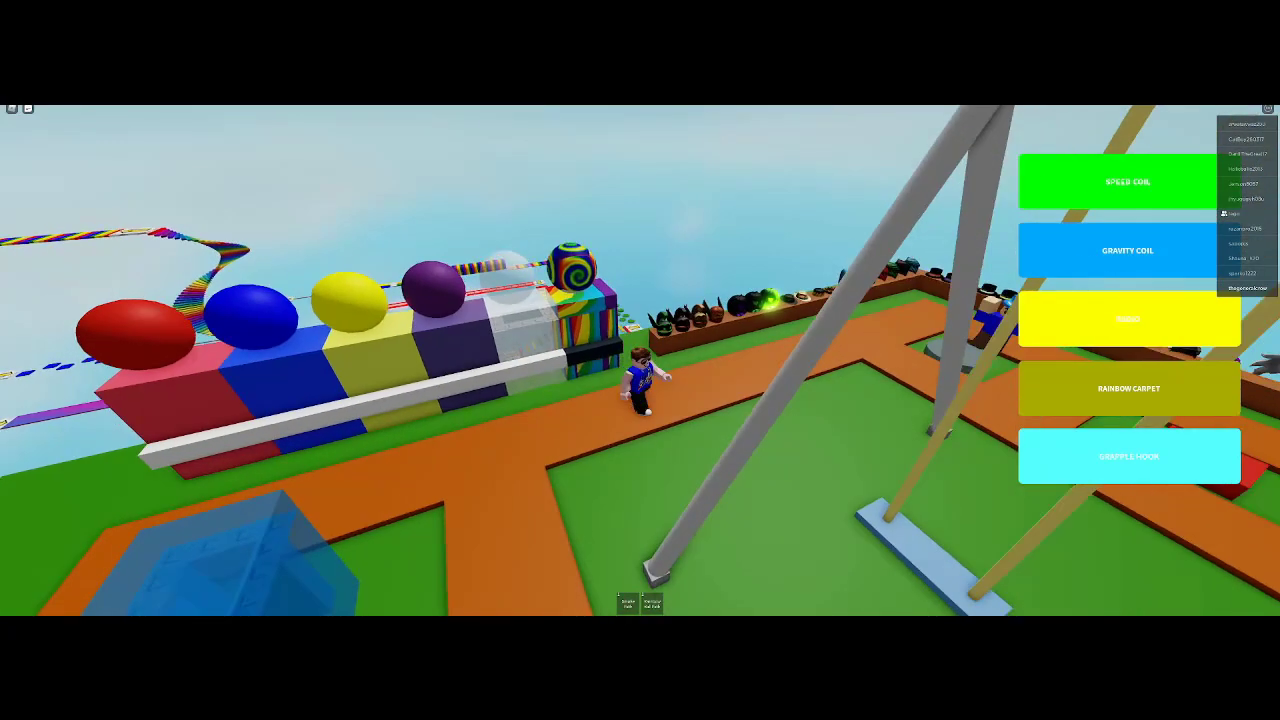
key(w)
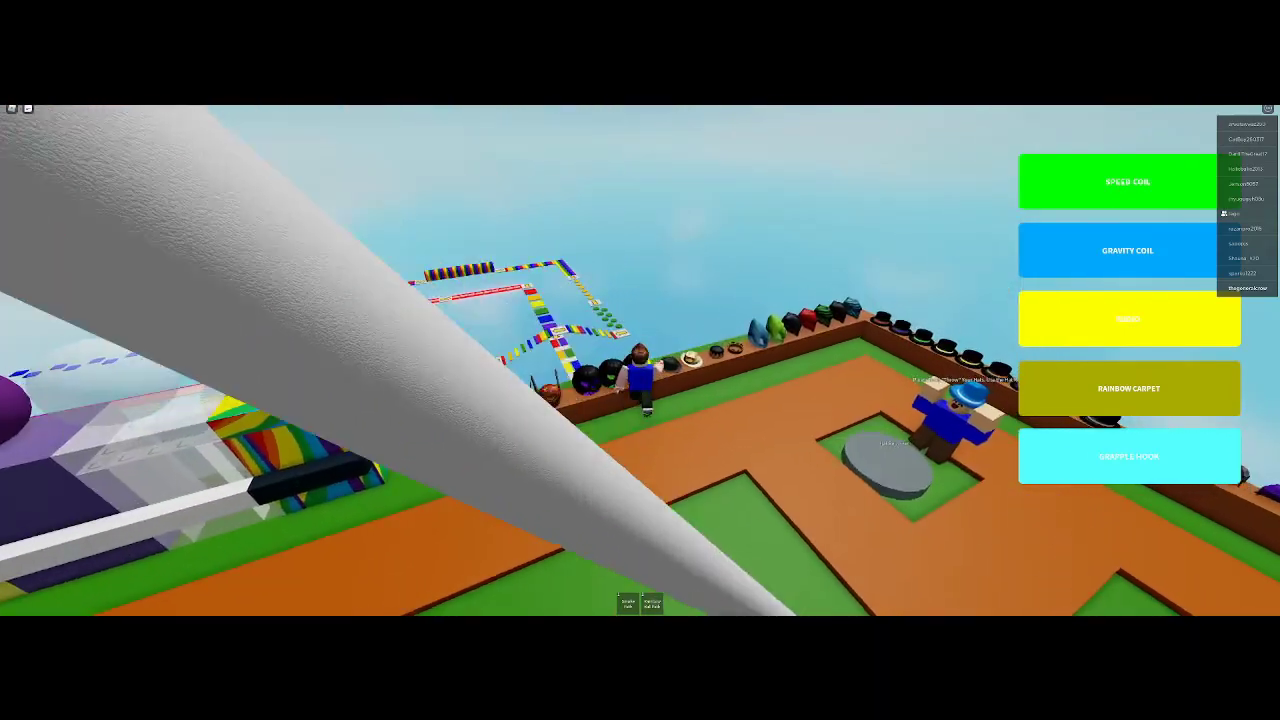
key(w)
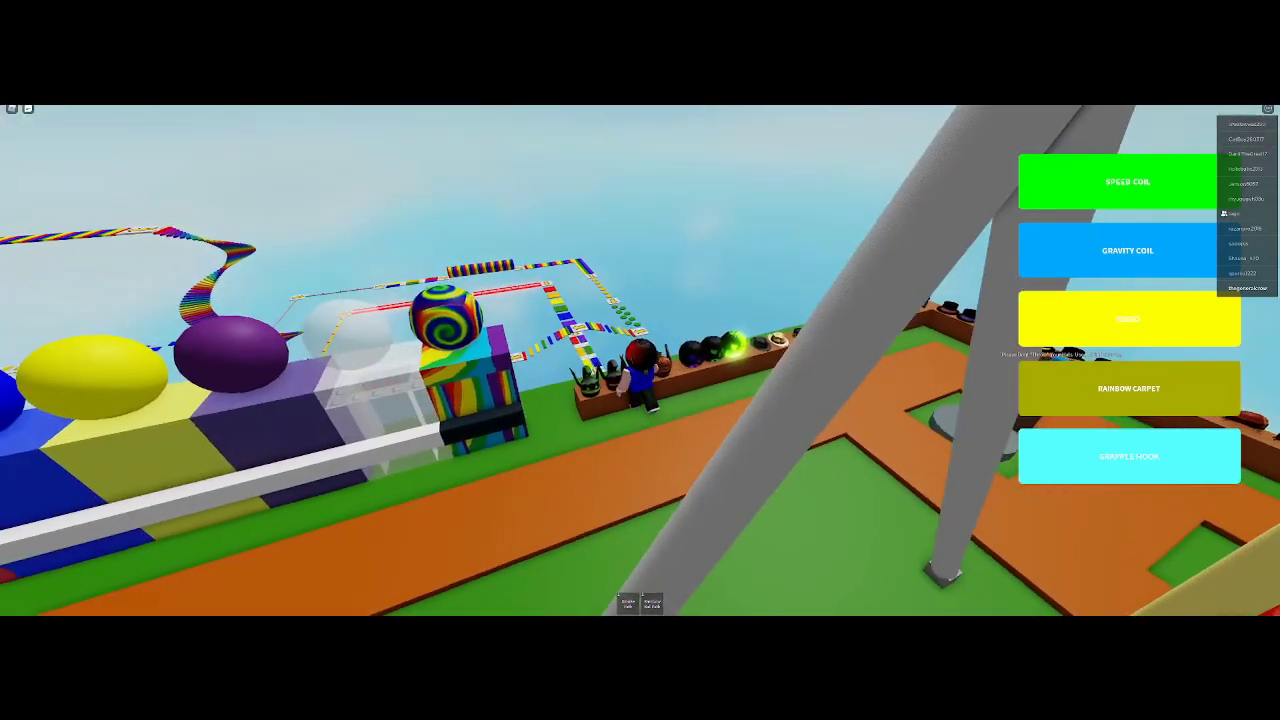
key(w)
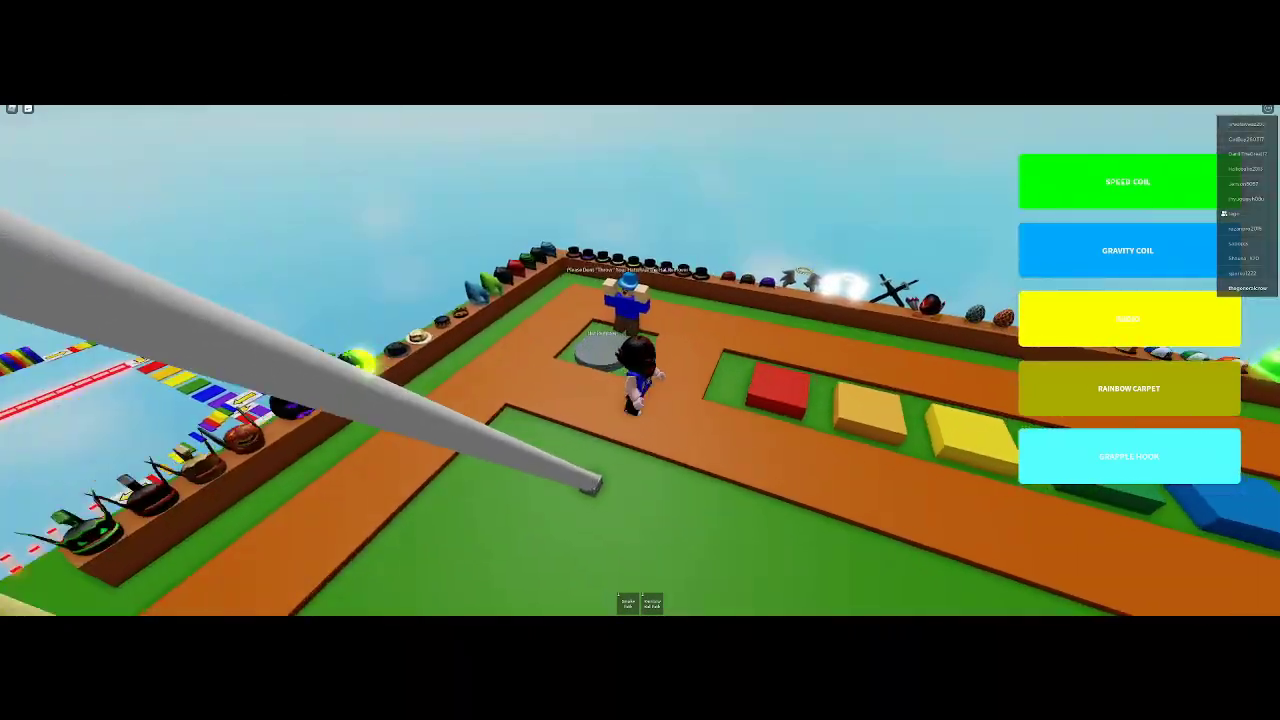
key(w)
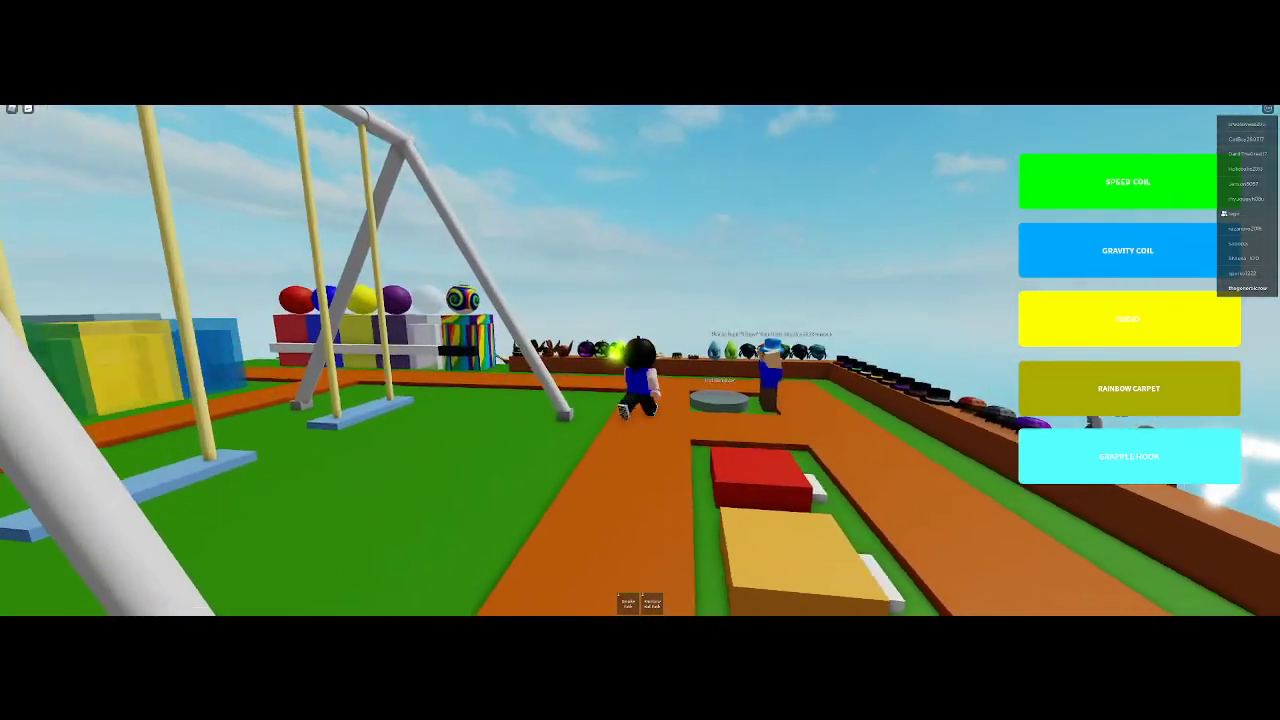
key(w)
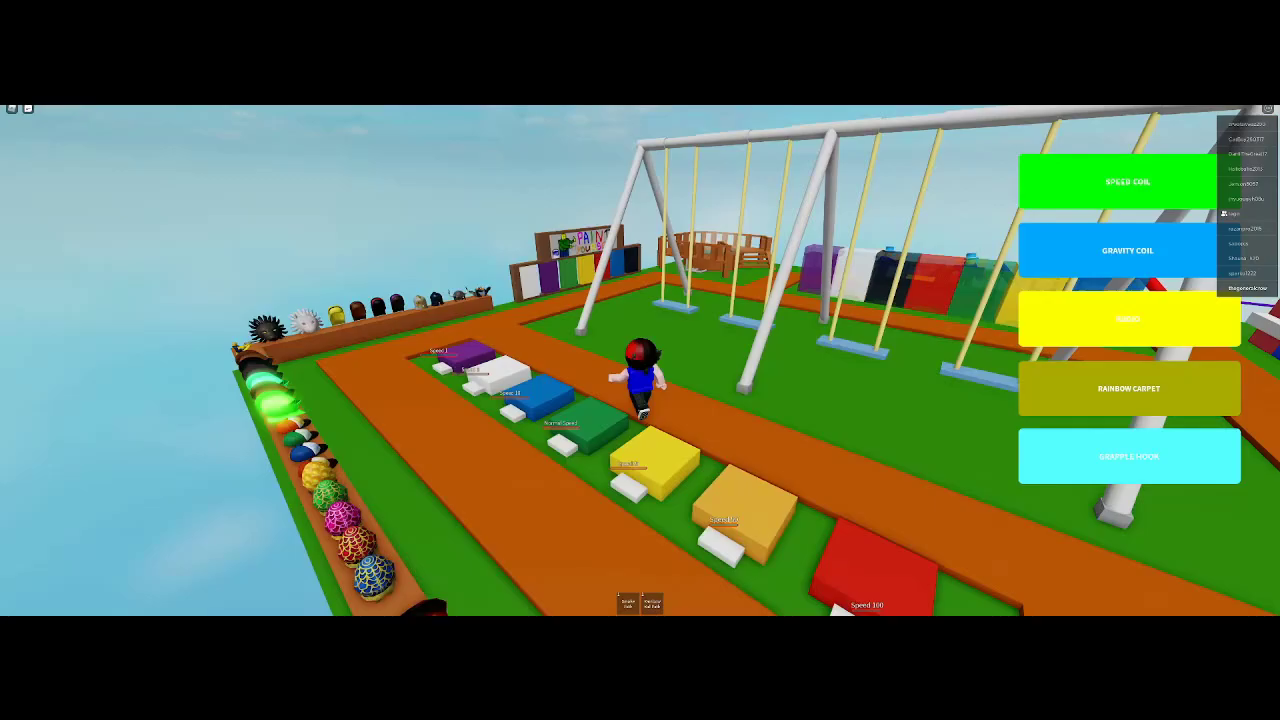
key(w)
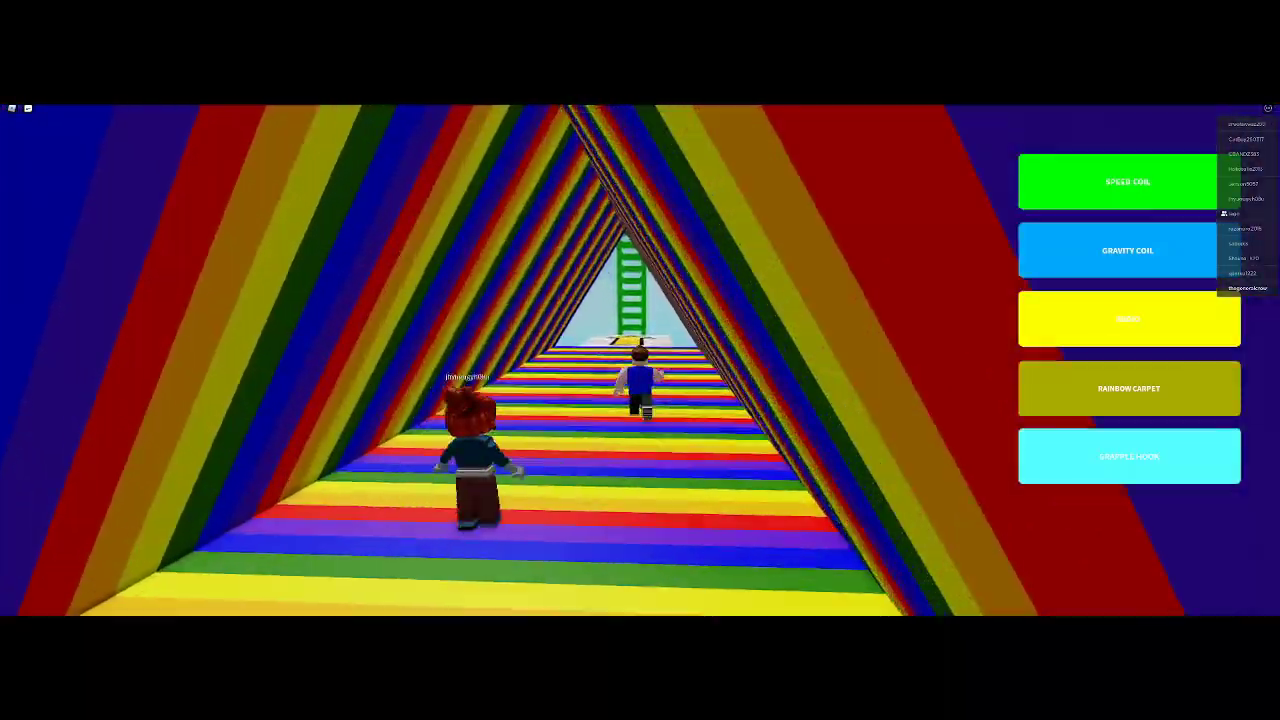
Run back through the rainbow tunnel toward the ladder and the coloured blocks.
key(d)
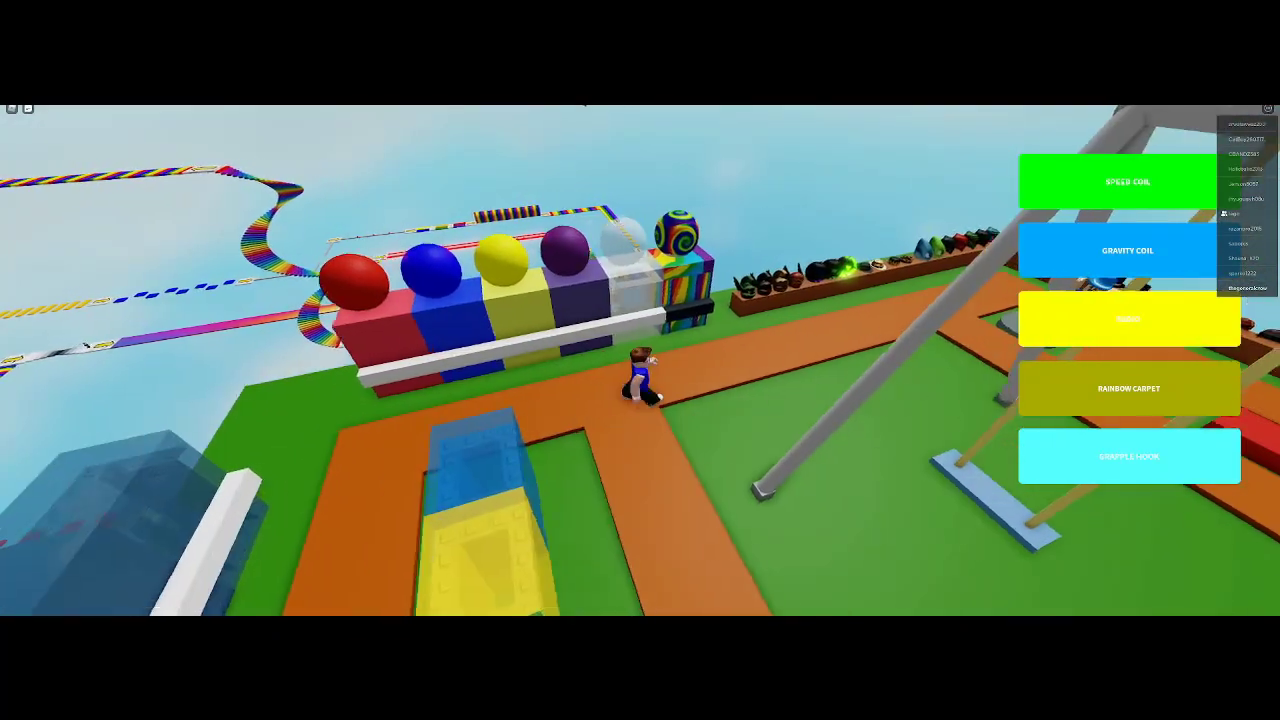
Stand in front of the coloured ball blocks and look around the course.
key(s)
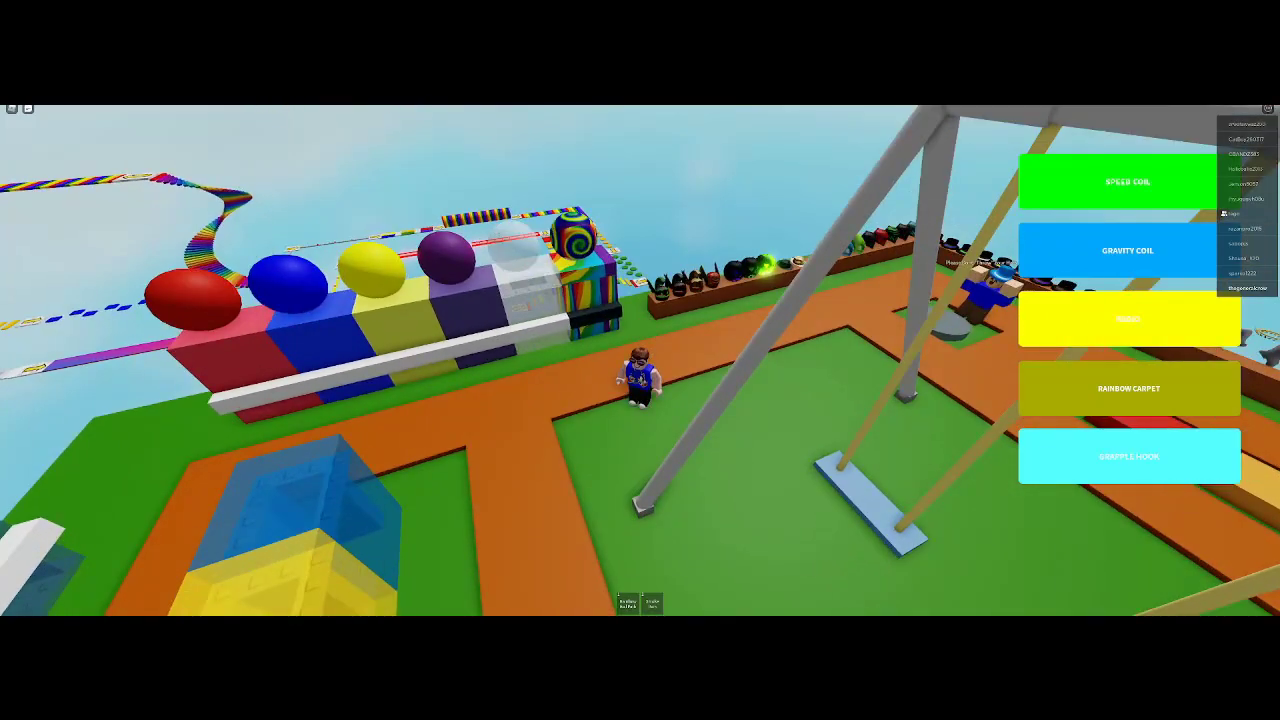
key(w)
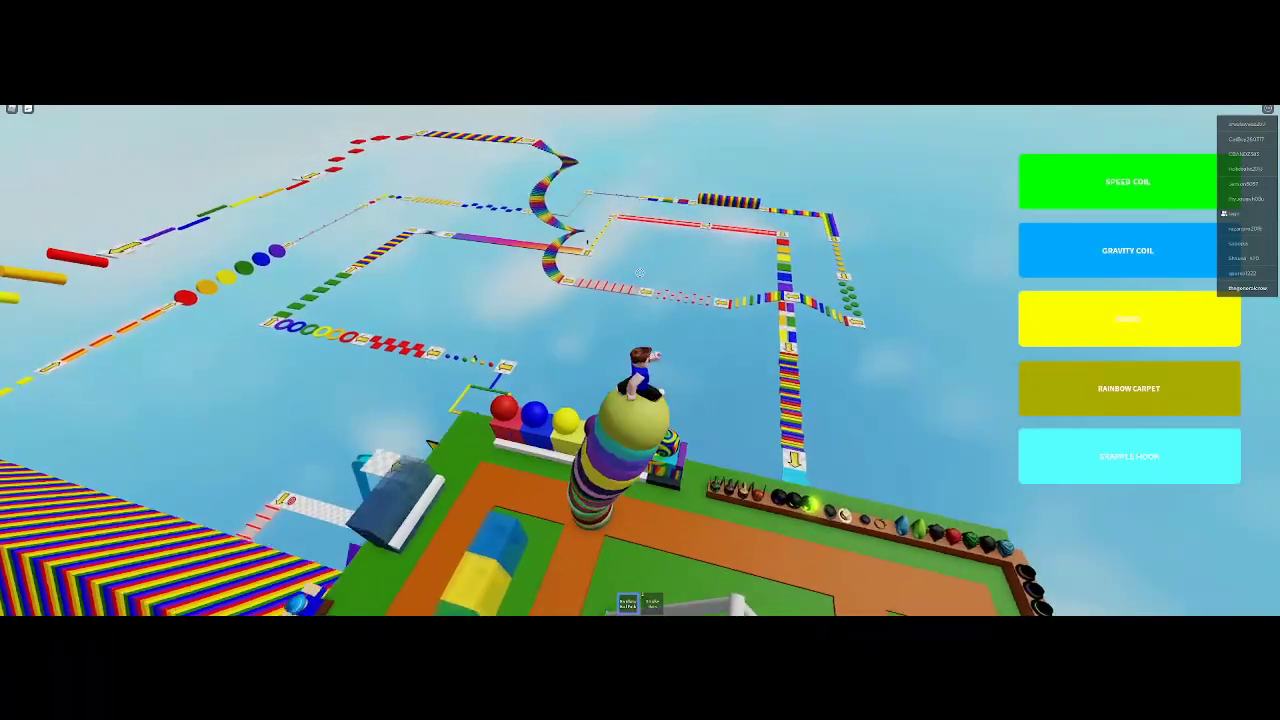
key(Left)
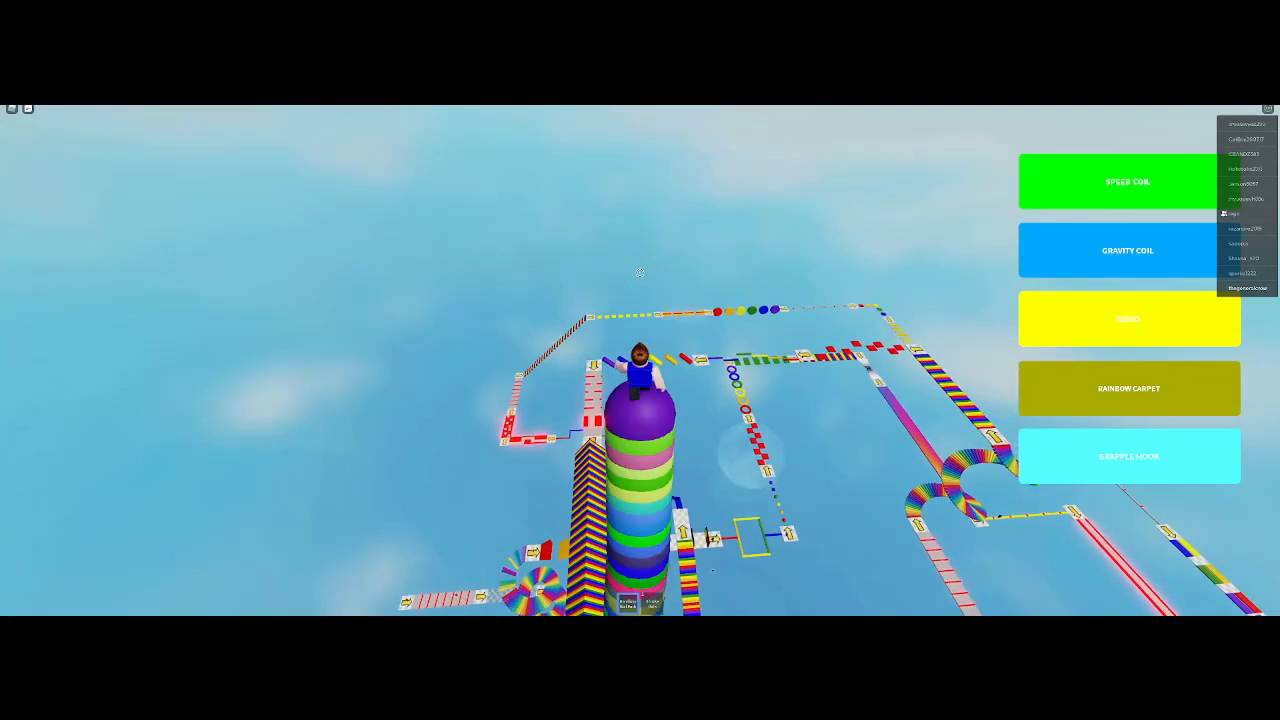
key(Left)
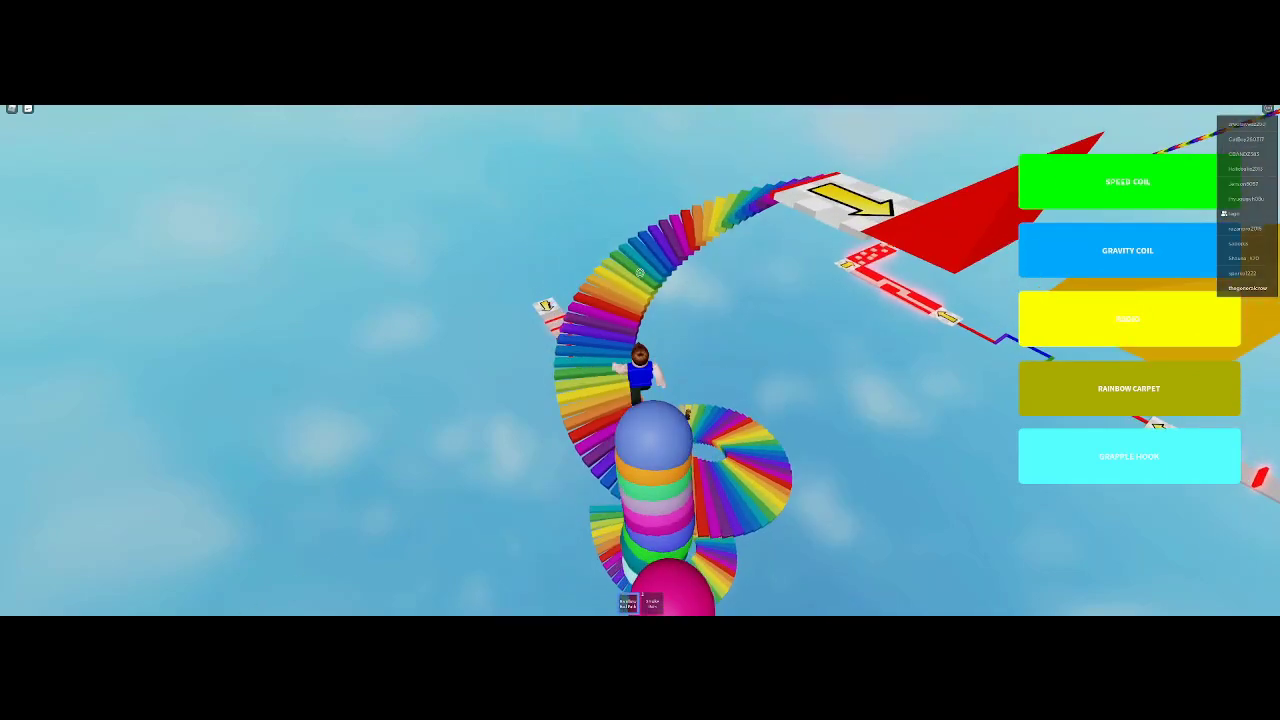
Climb the rainbow spiral staircase onto the red-topped pillar.
key(w)
key(w)
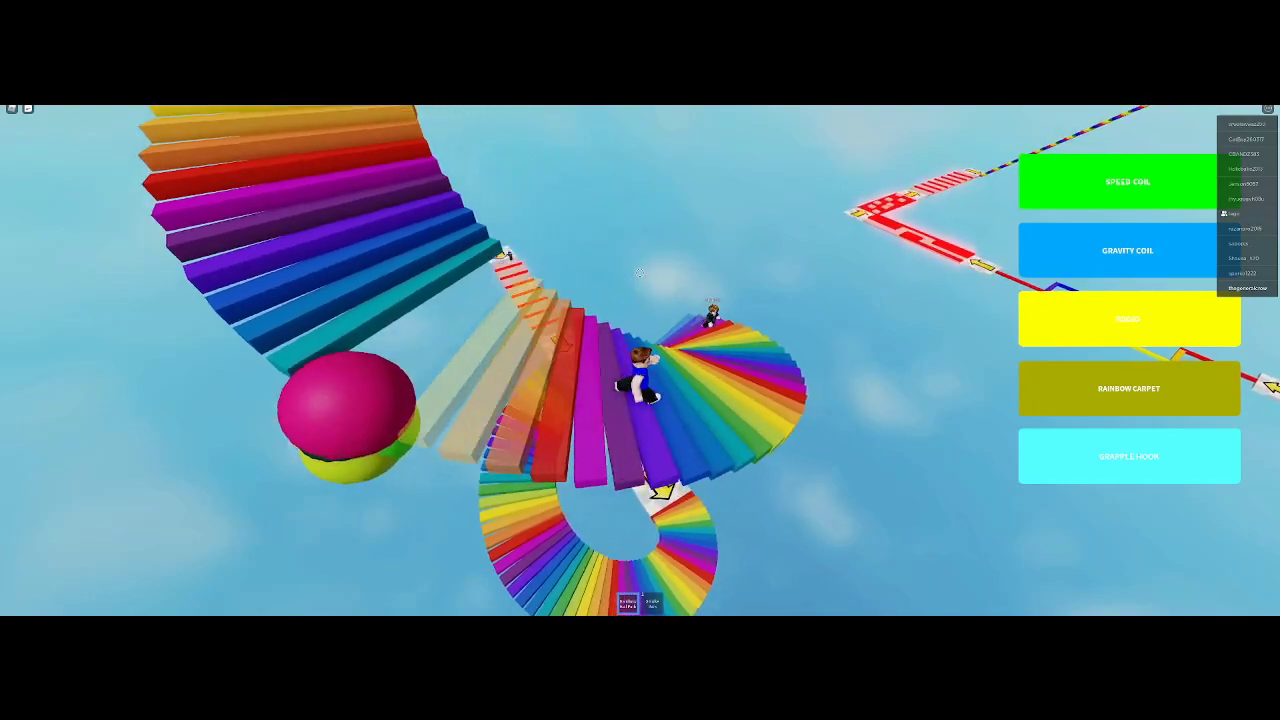
key(w)
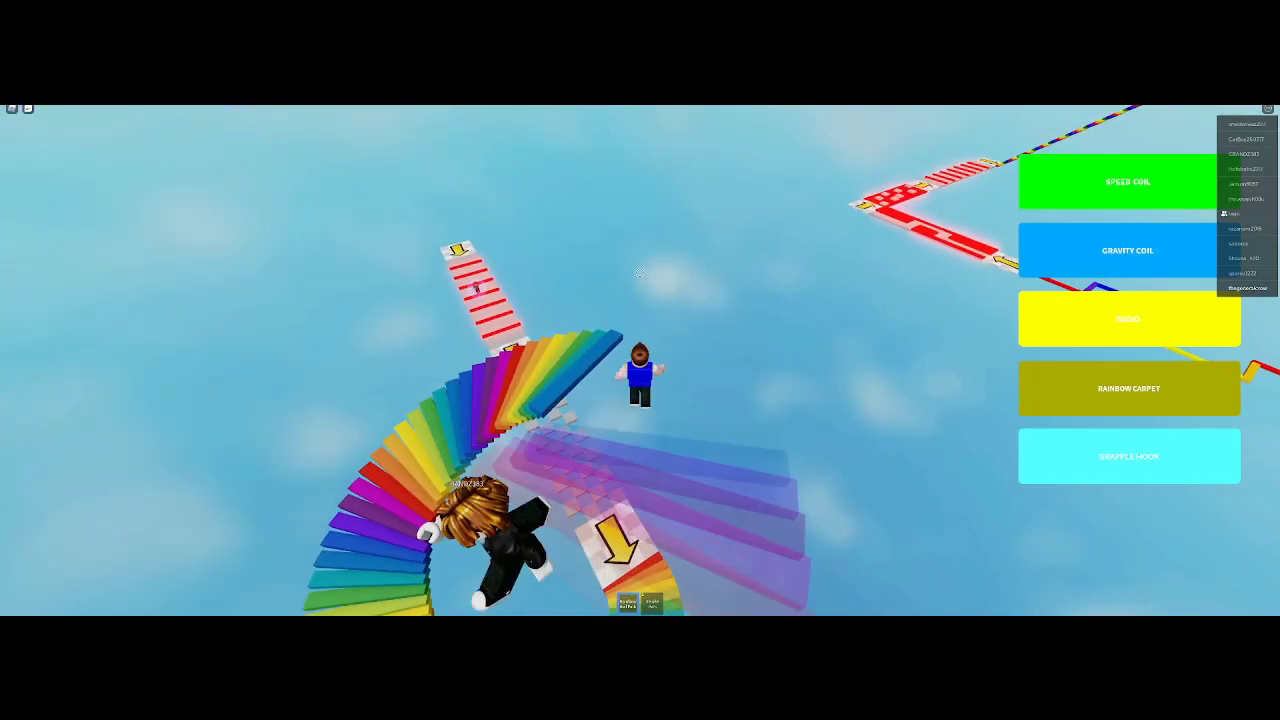
key(w)
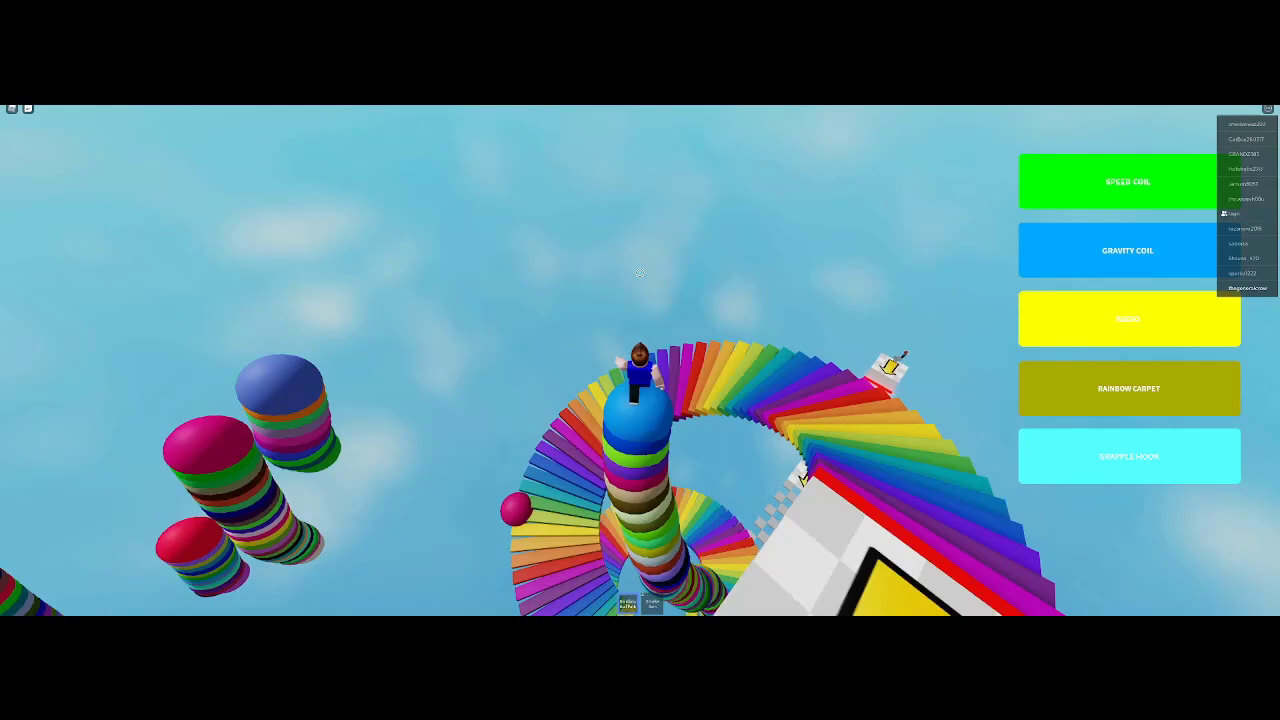
key(w)
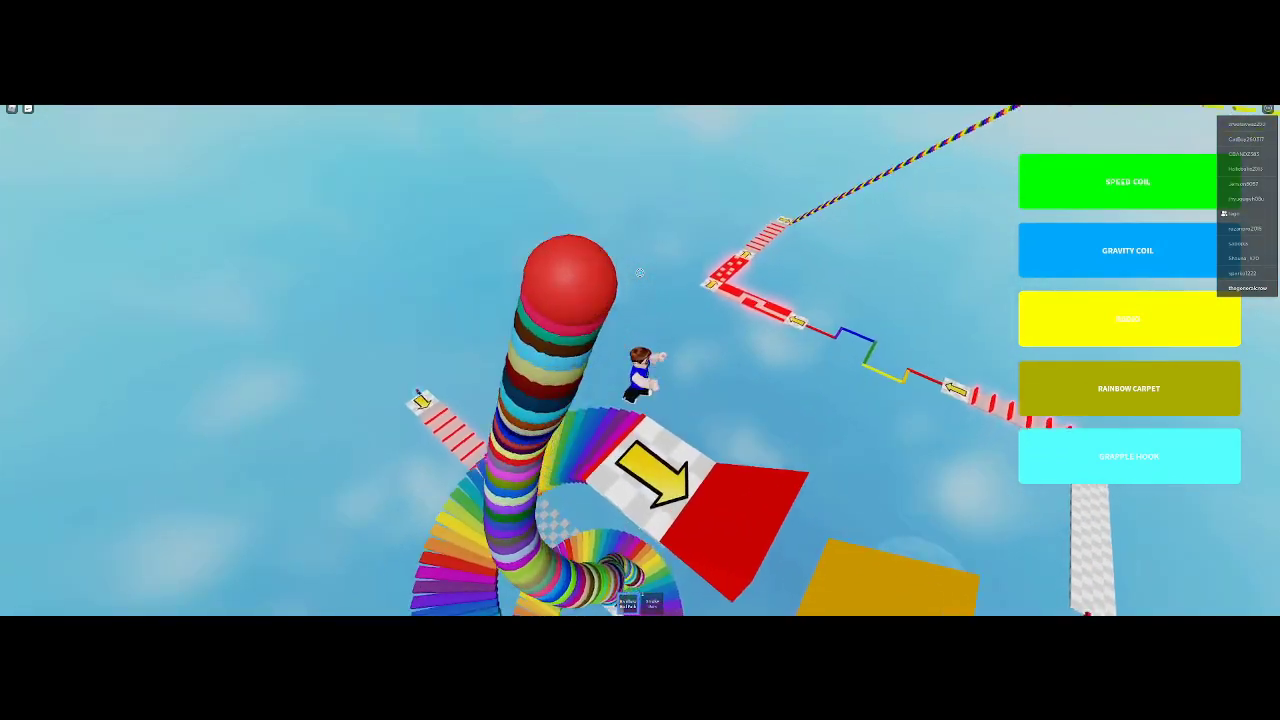
Swing the view around and rise on the growing rainbow ball column above the red ramp.
key(Left)
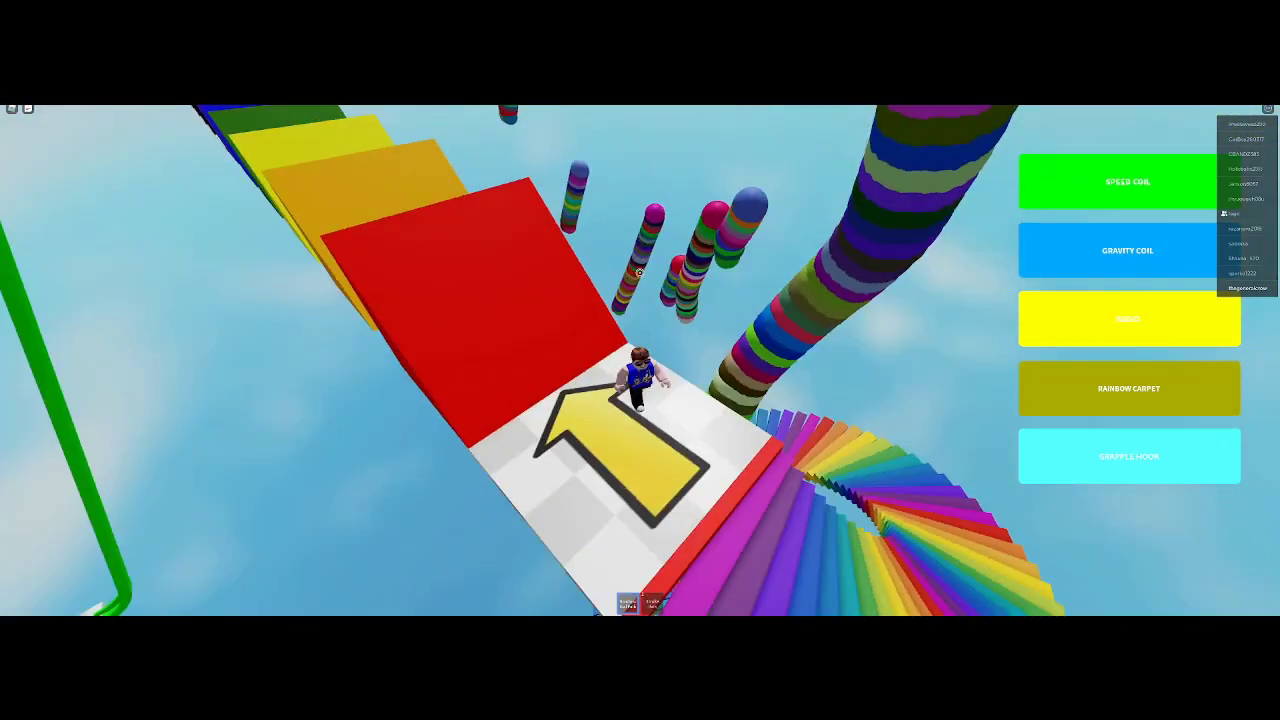
key(Left)
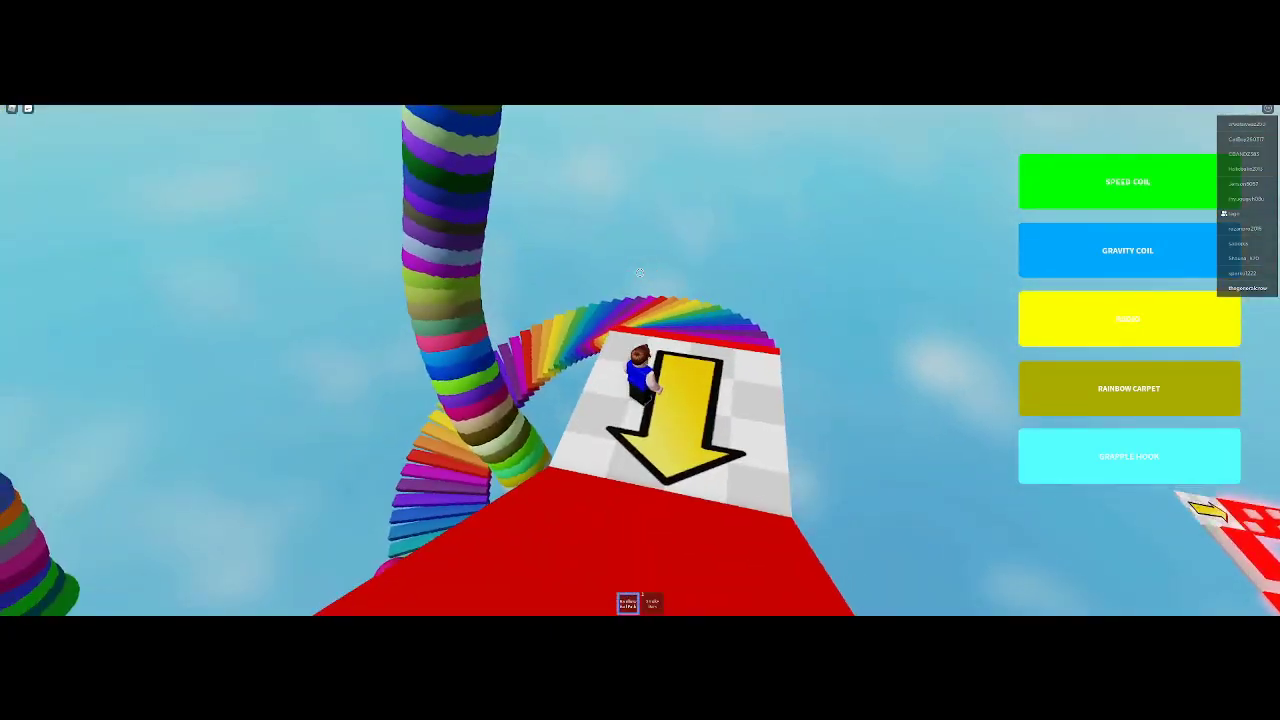
key(Left)
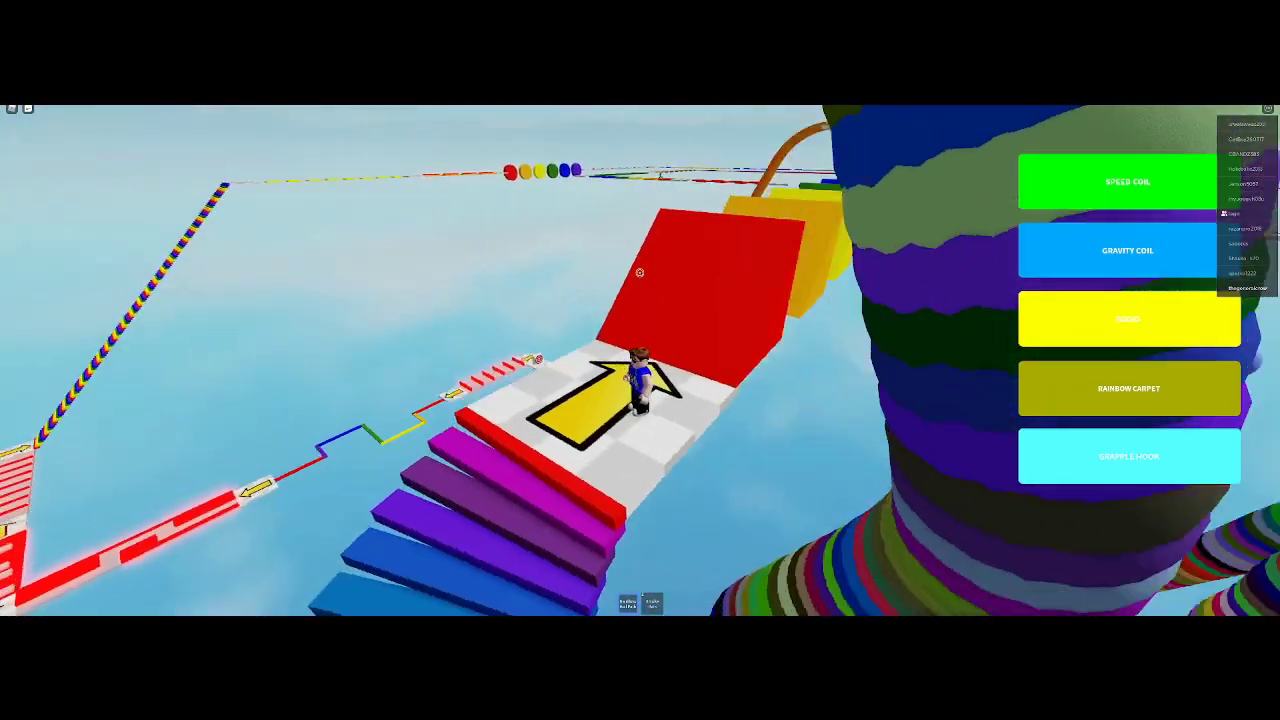
key(Left)
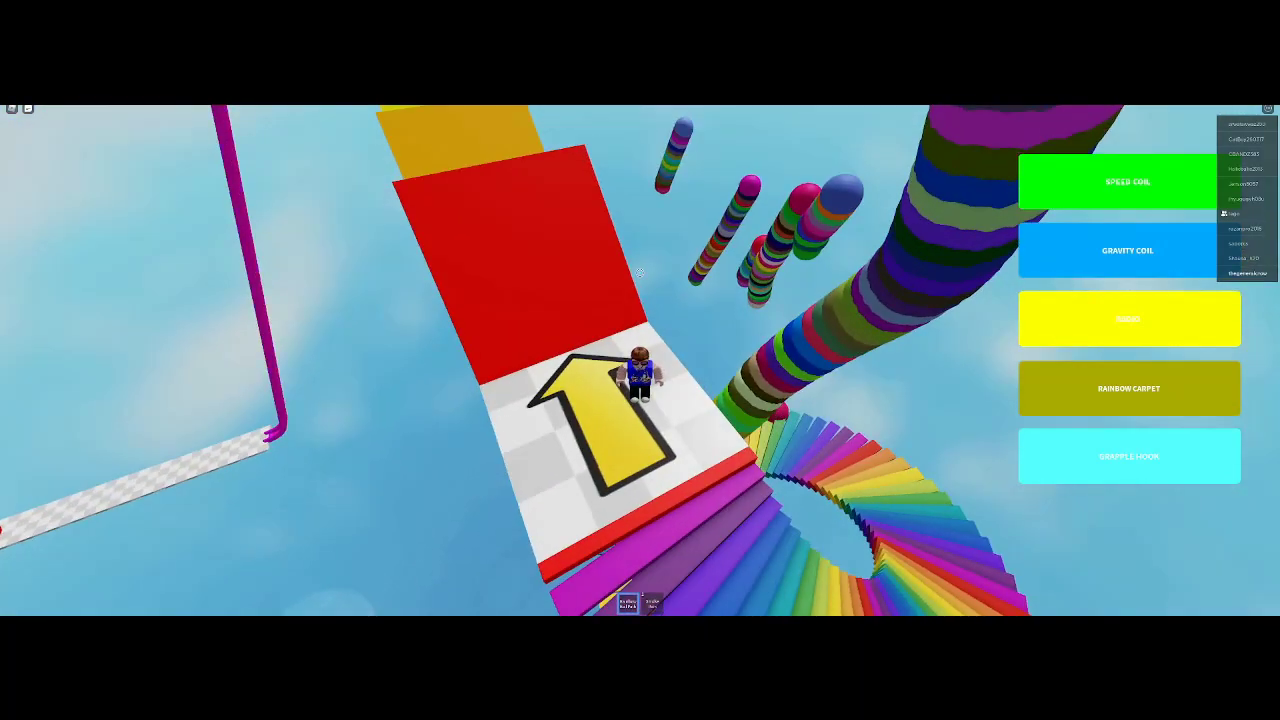
key(w)
key(w)
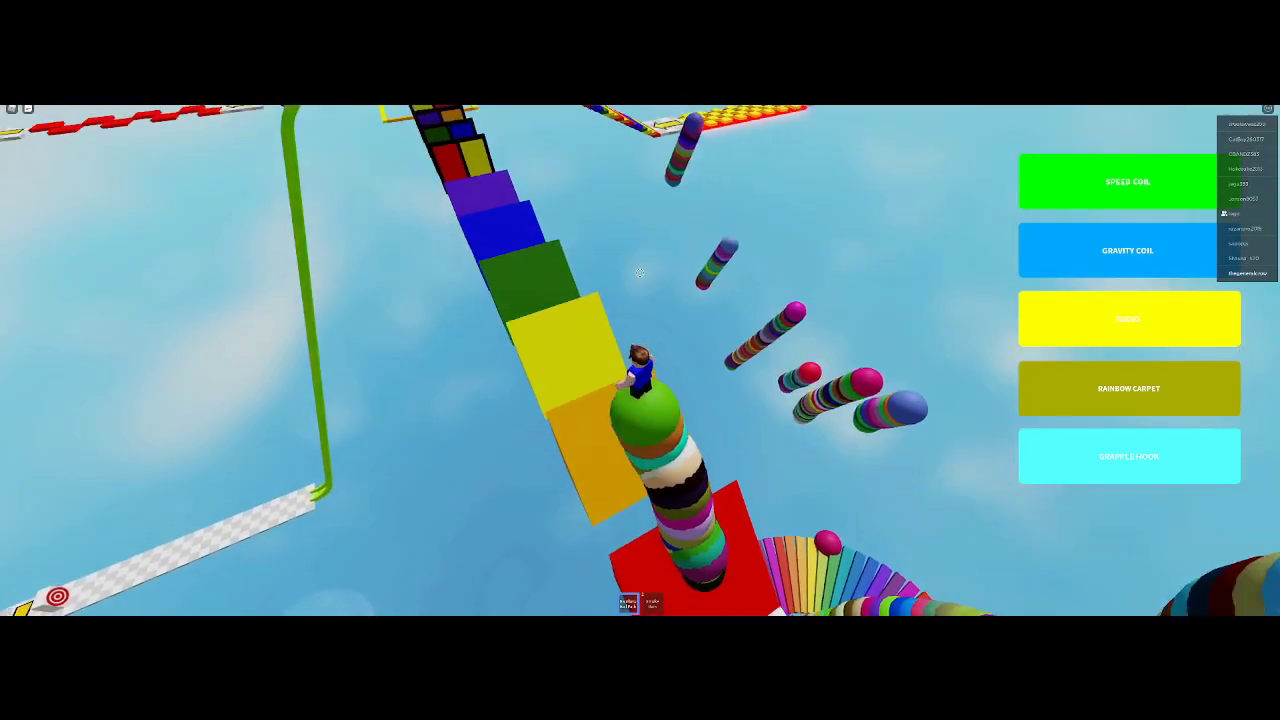
key(w)
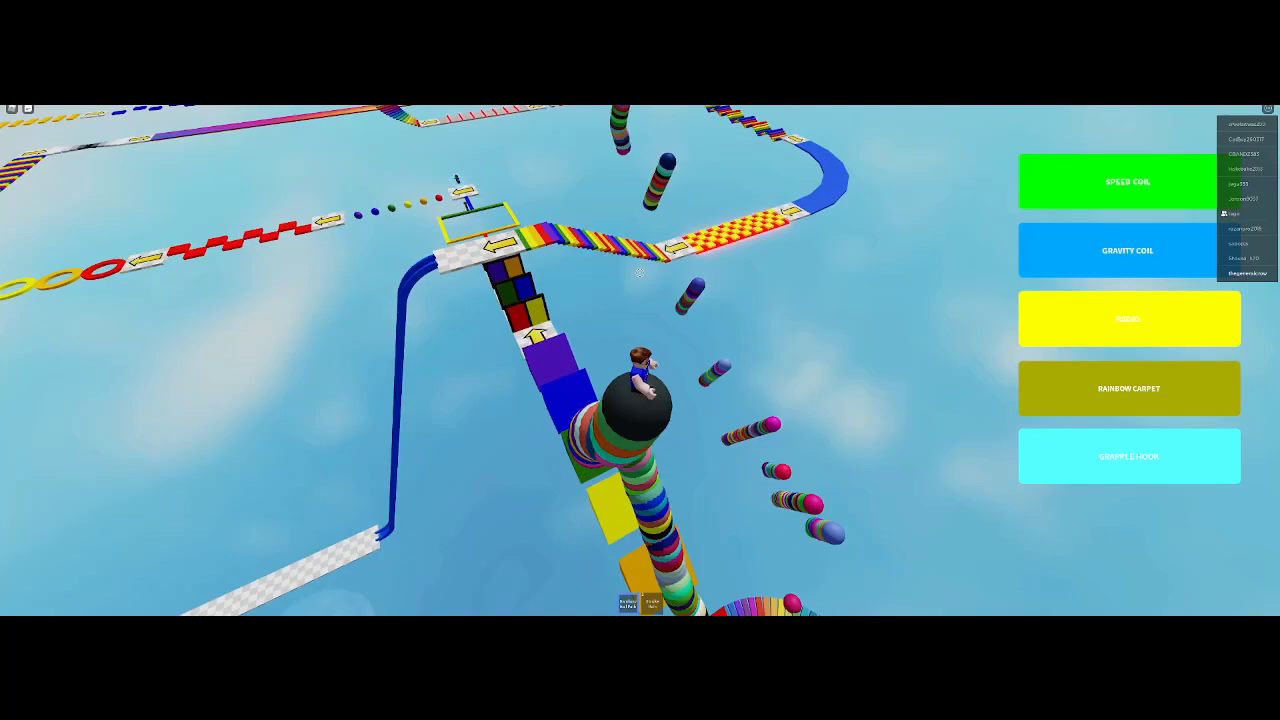
key(w)
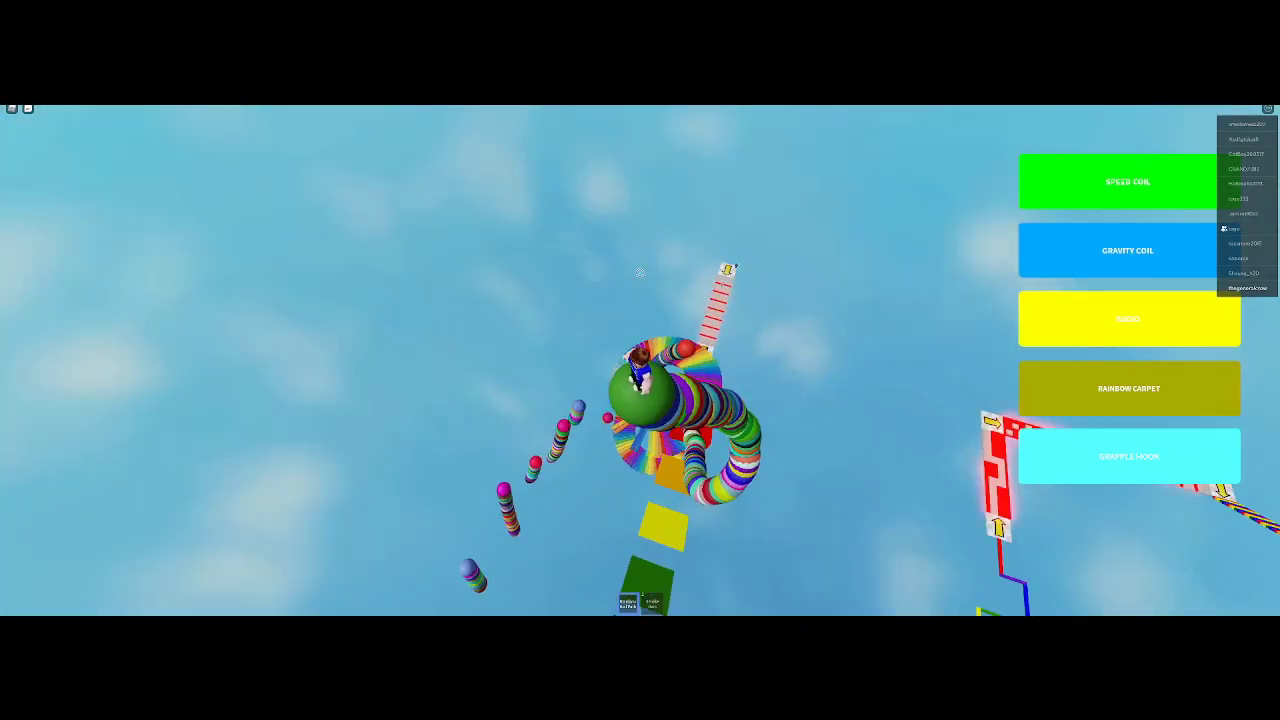
Hop across the purple and light-blue ball towers to beside the tall rainbow tower.
key(w)
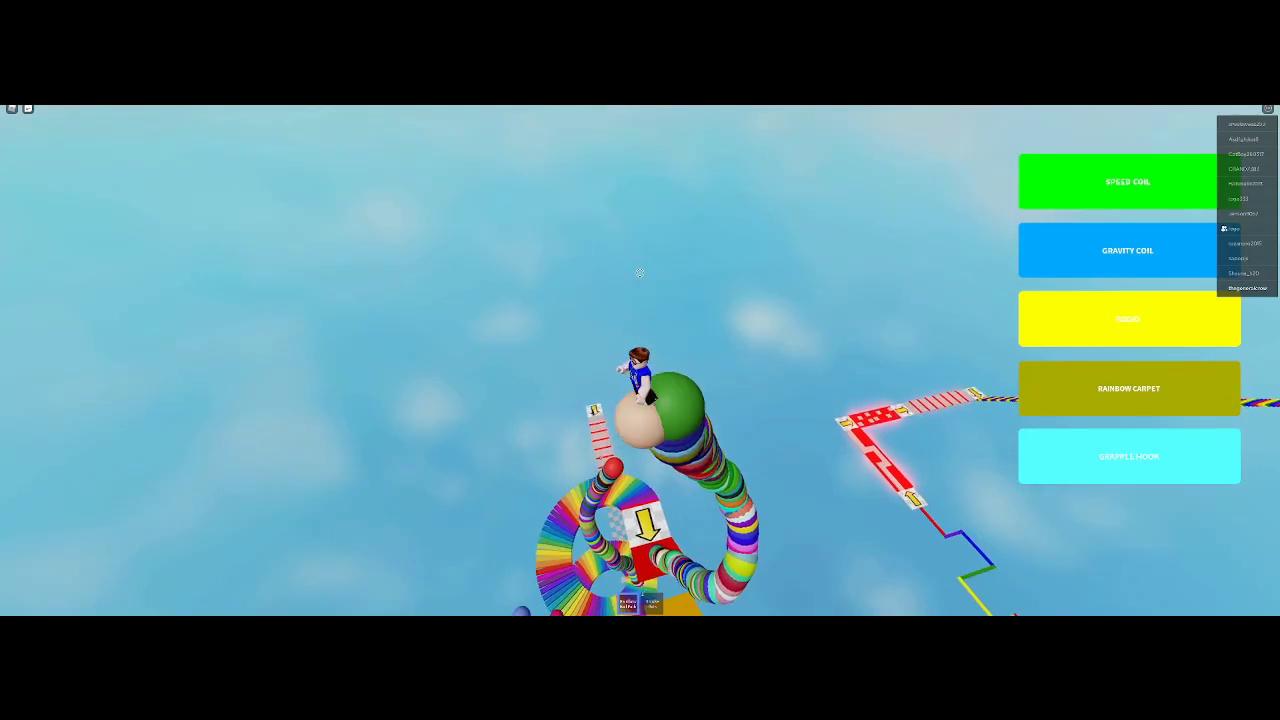
key(w)
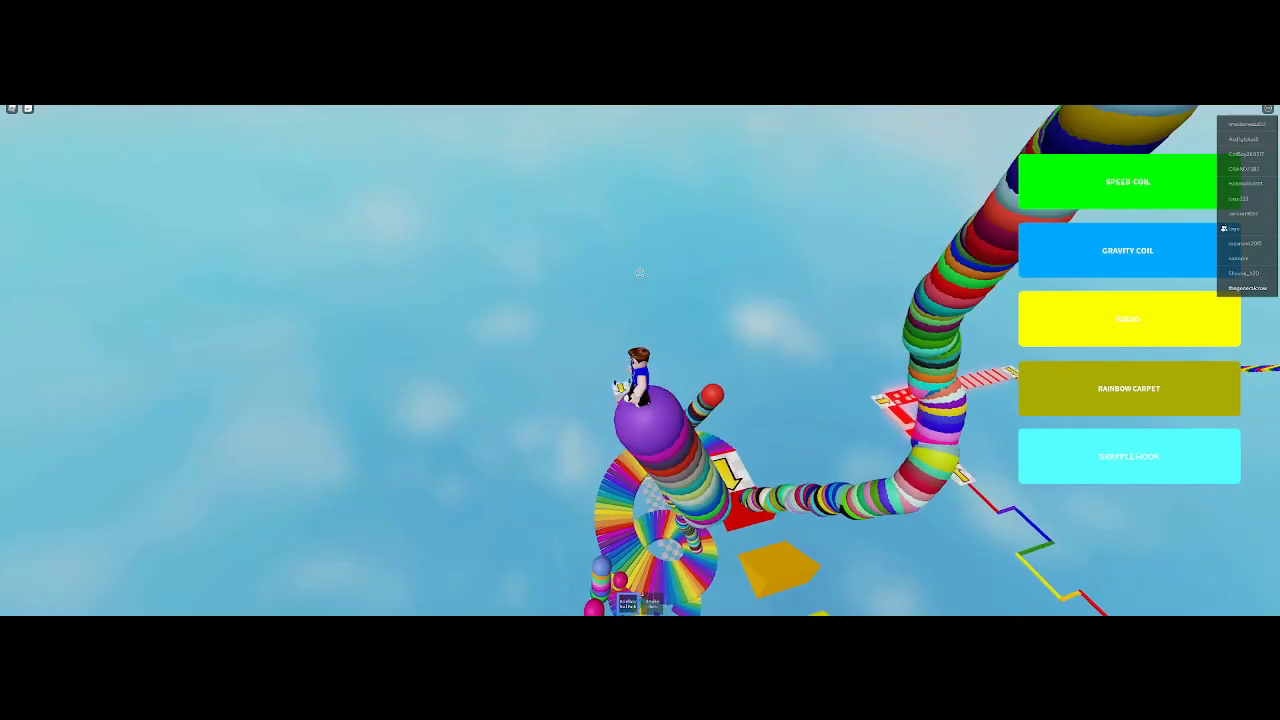
key(w)
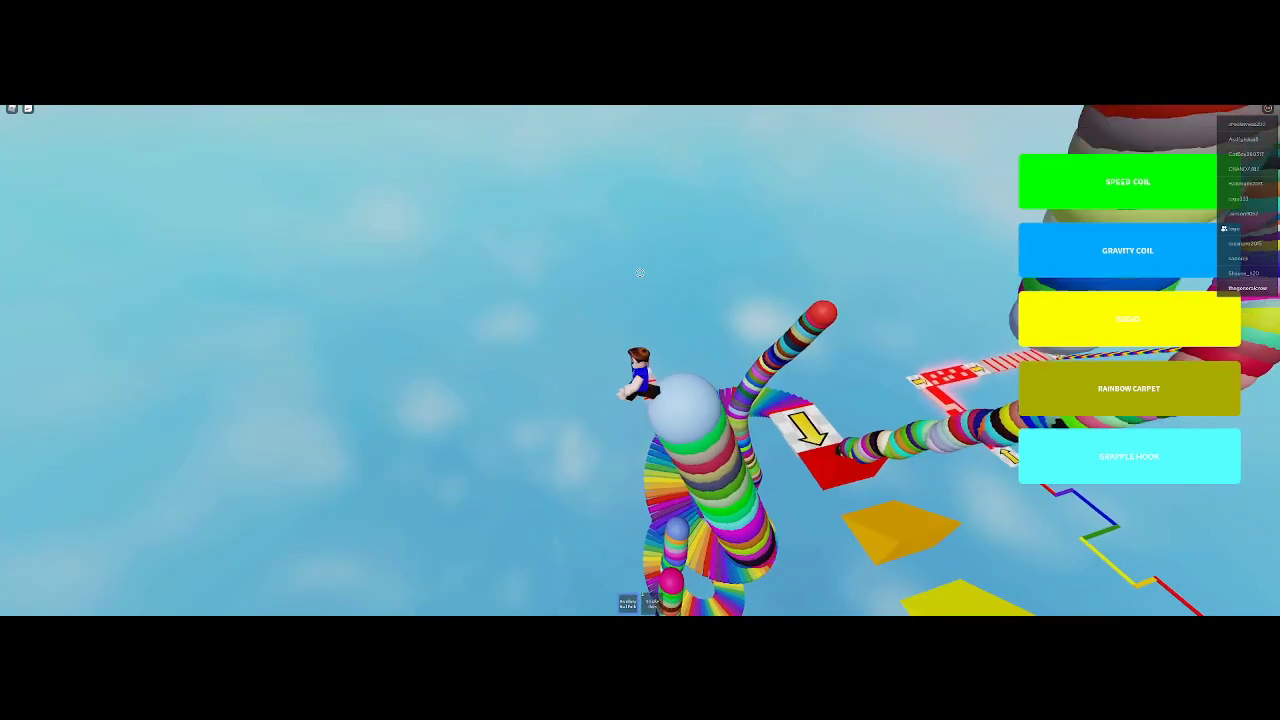
key(w)
key(w)
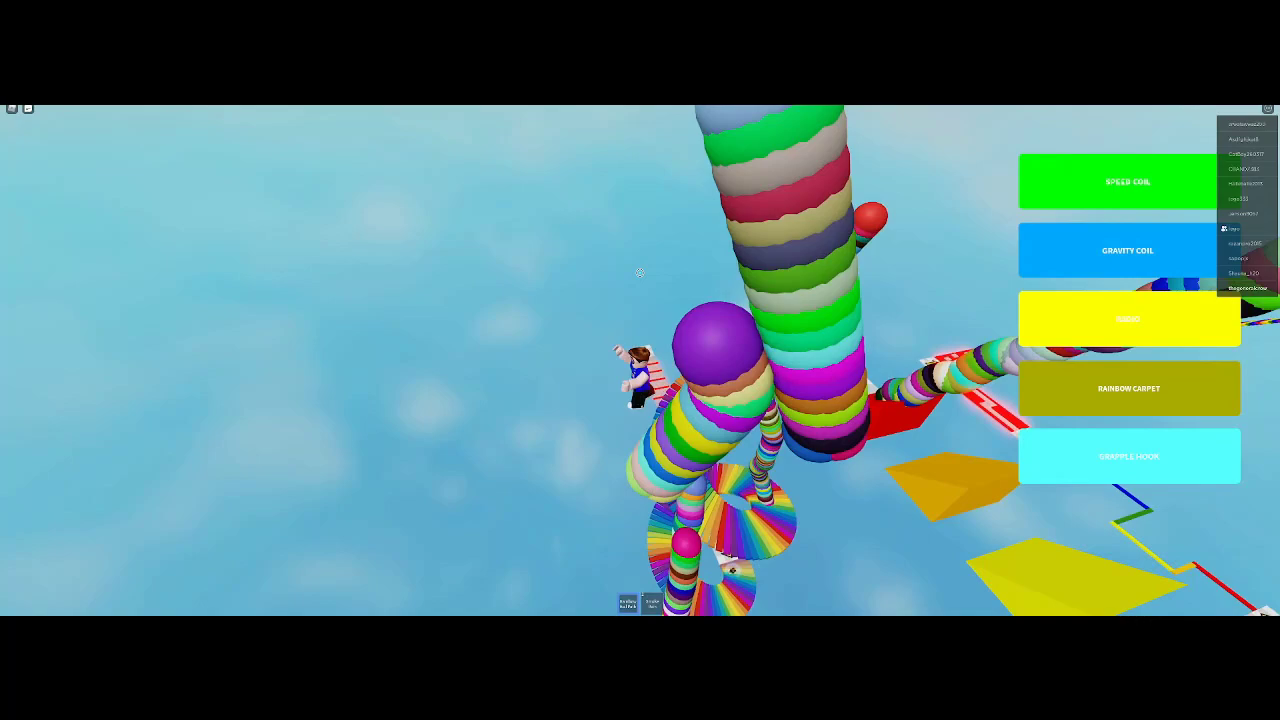
Climb across blue, purple, pink and black balls onto the top of the rainbow tower.
key(w)
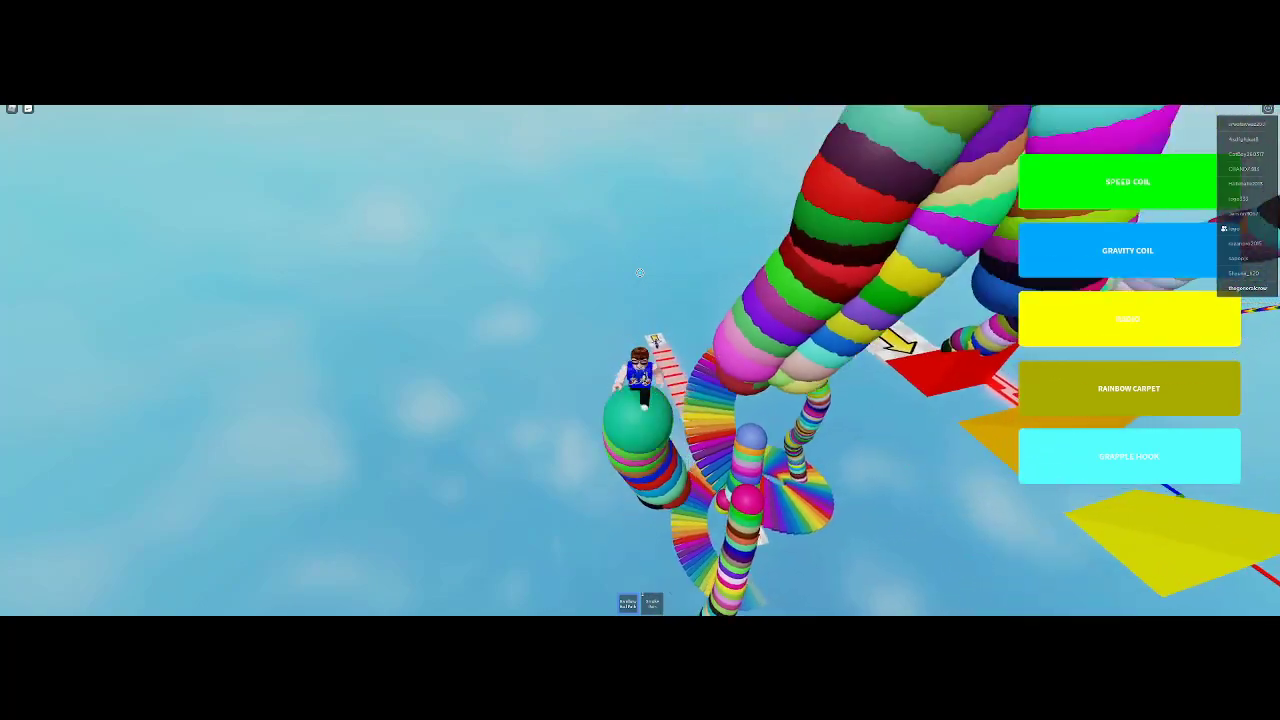
key(w)
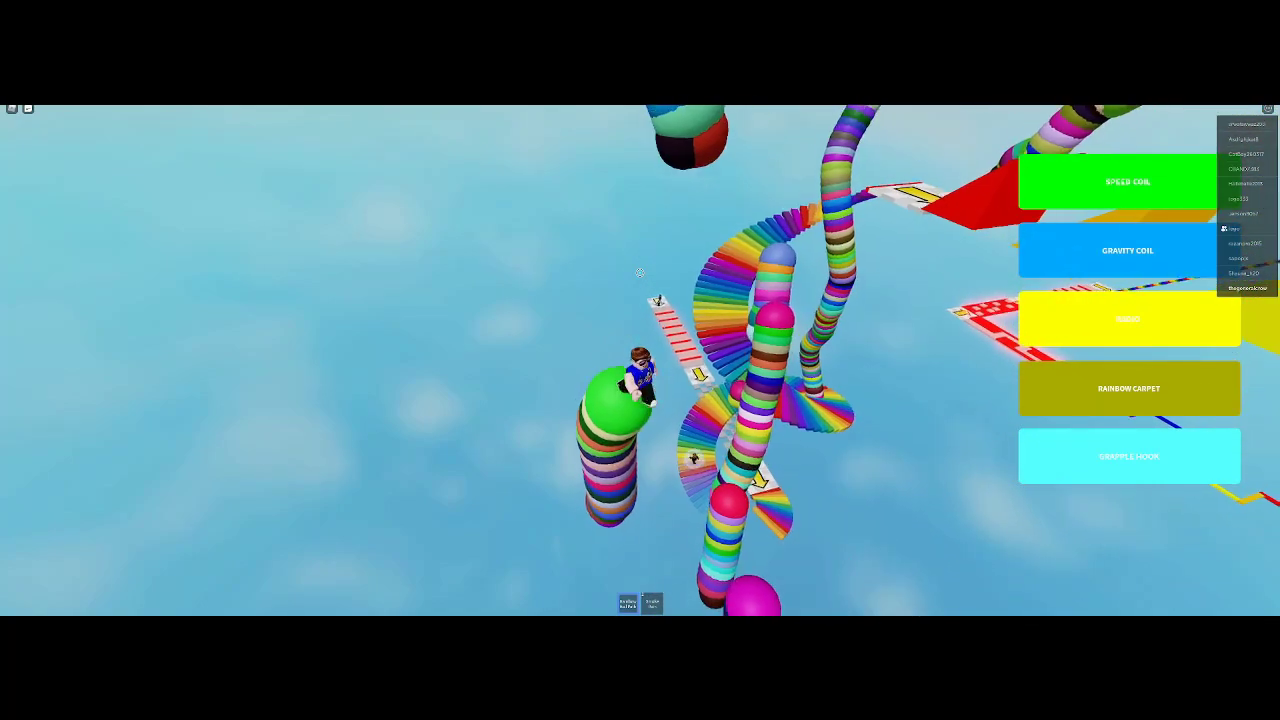
key(w)
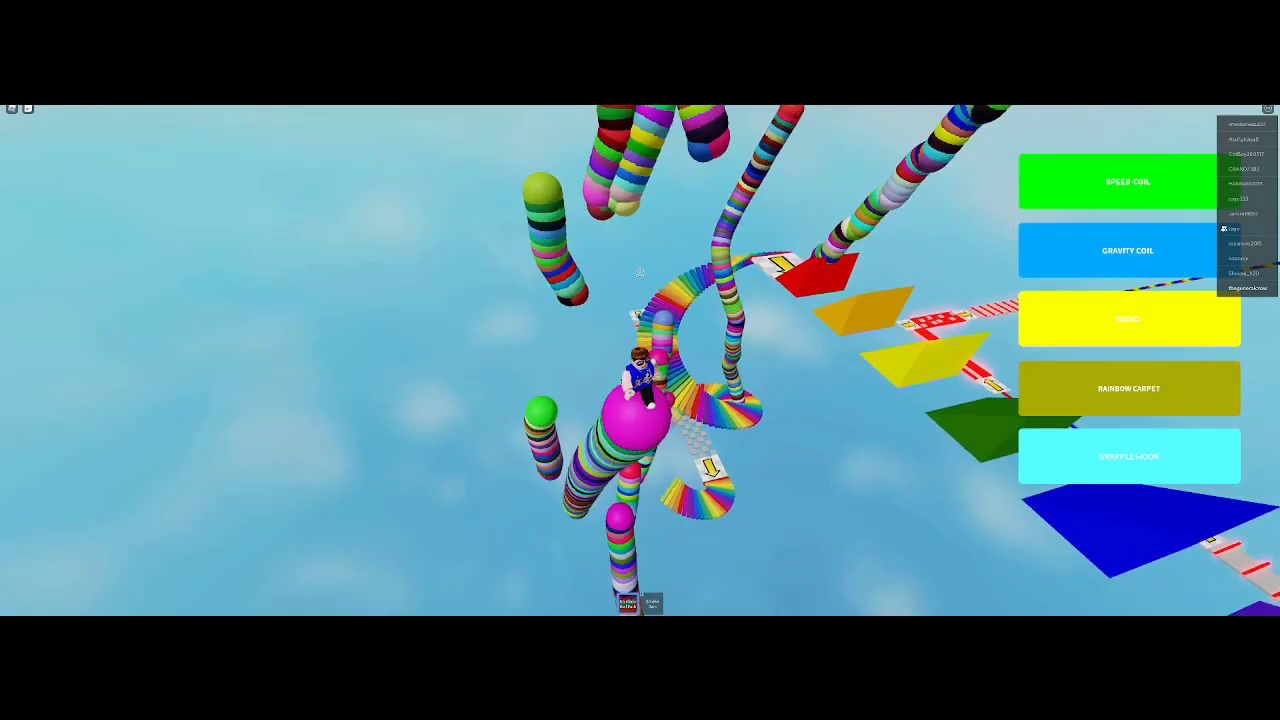
key(w)
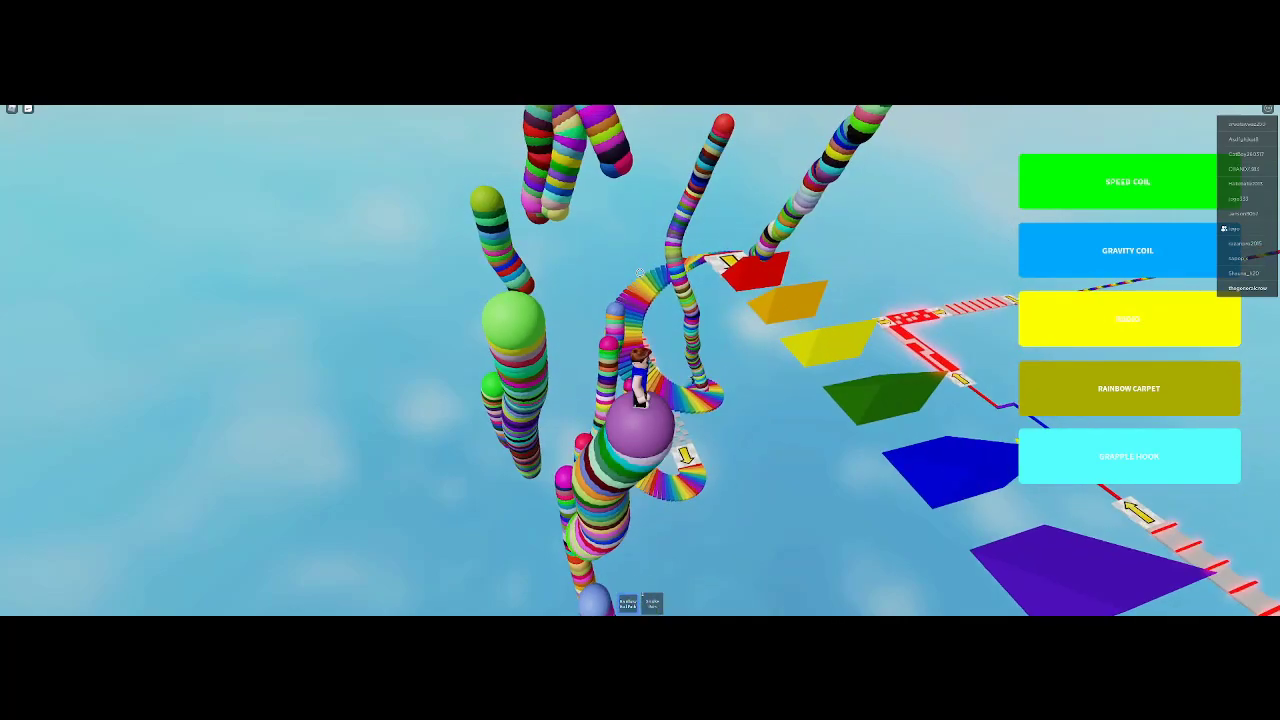
key(w)
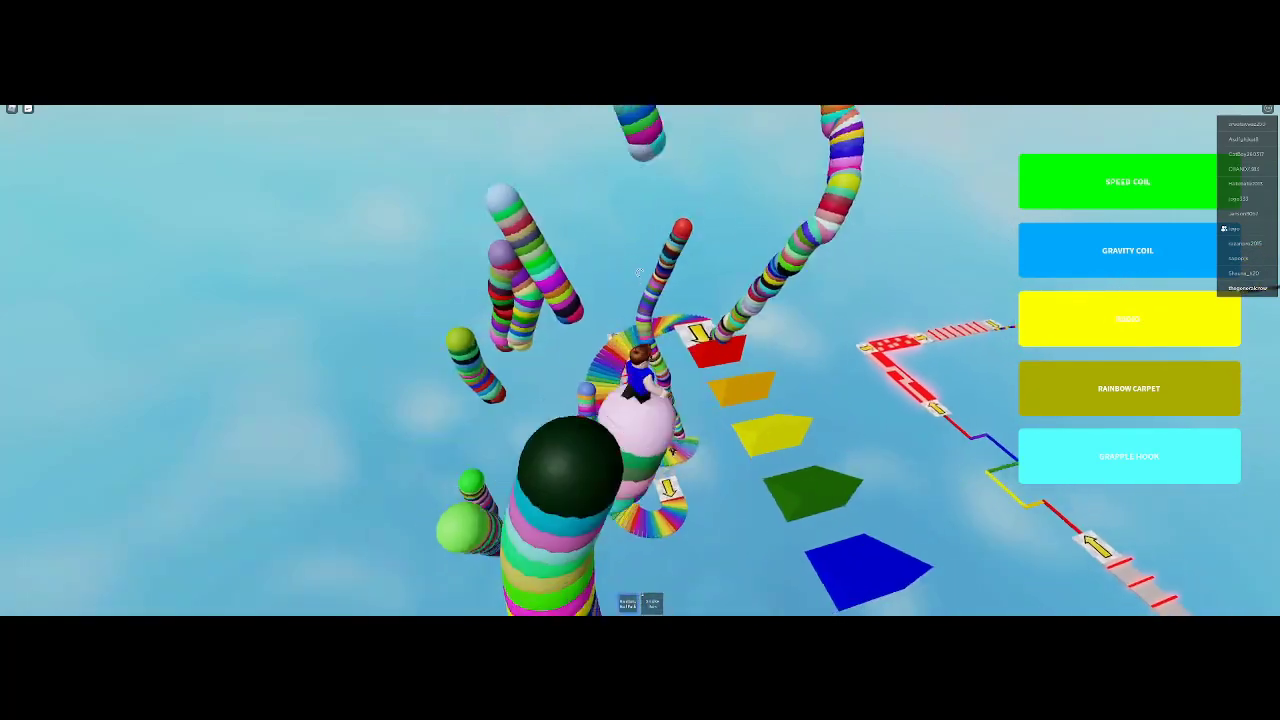
key(w)
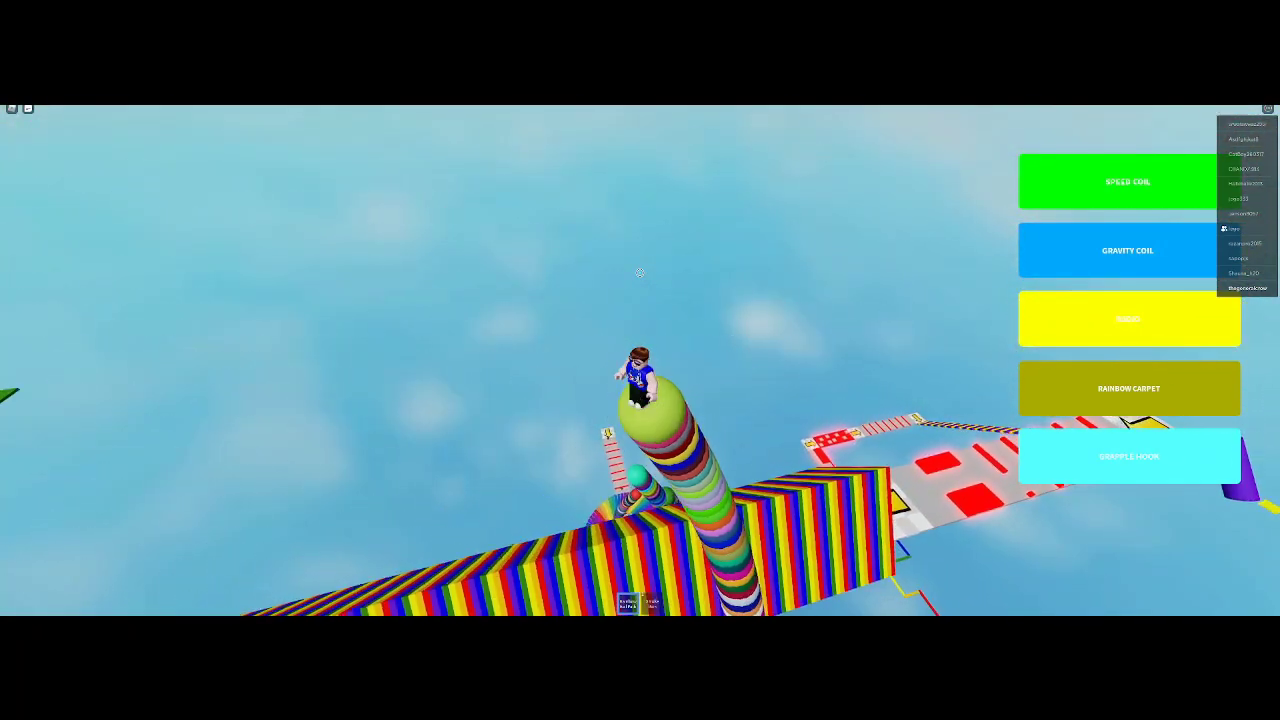
Cross the teal and purple ball towers and head toward the rainbow ramp.
key(w)
key(w)
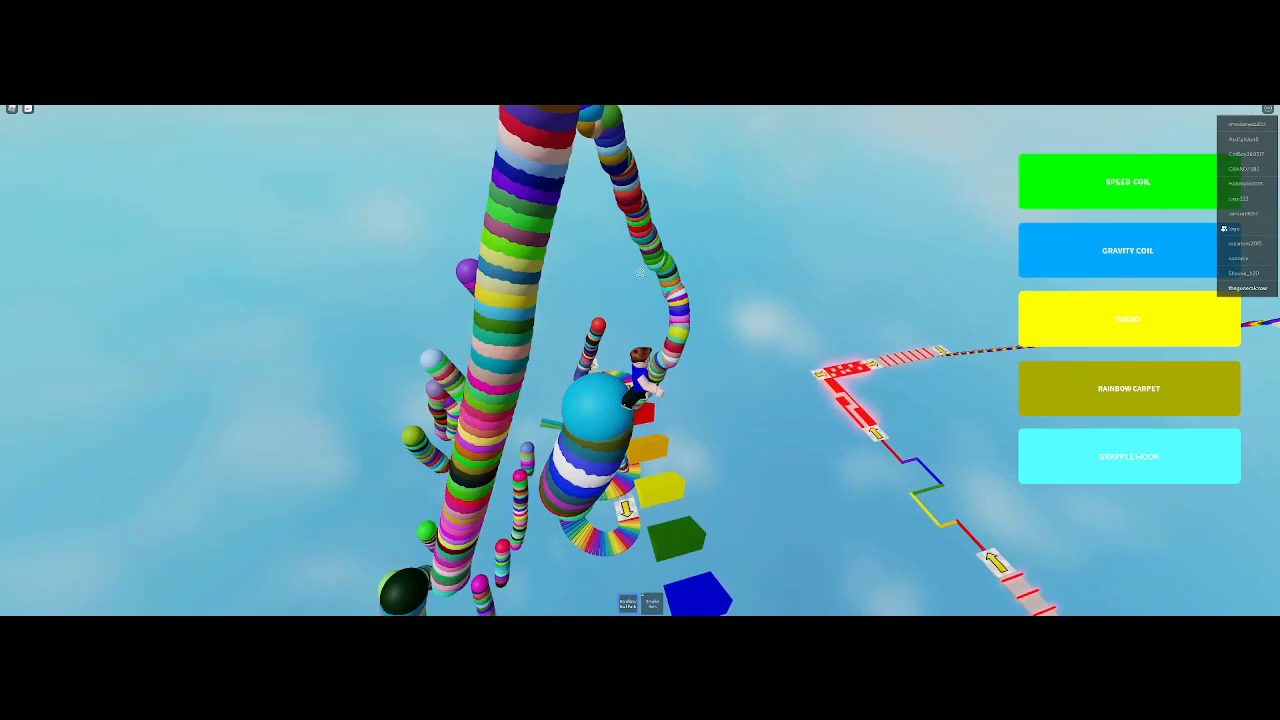
key(w)
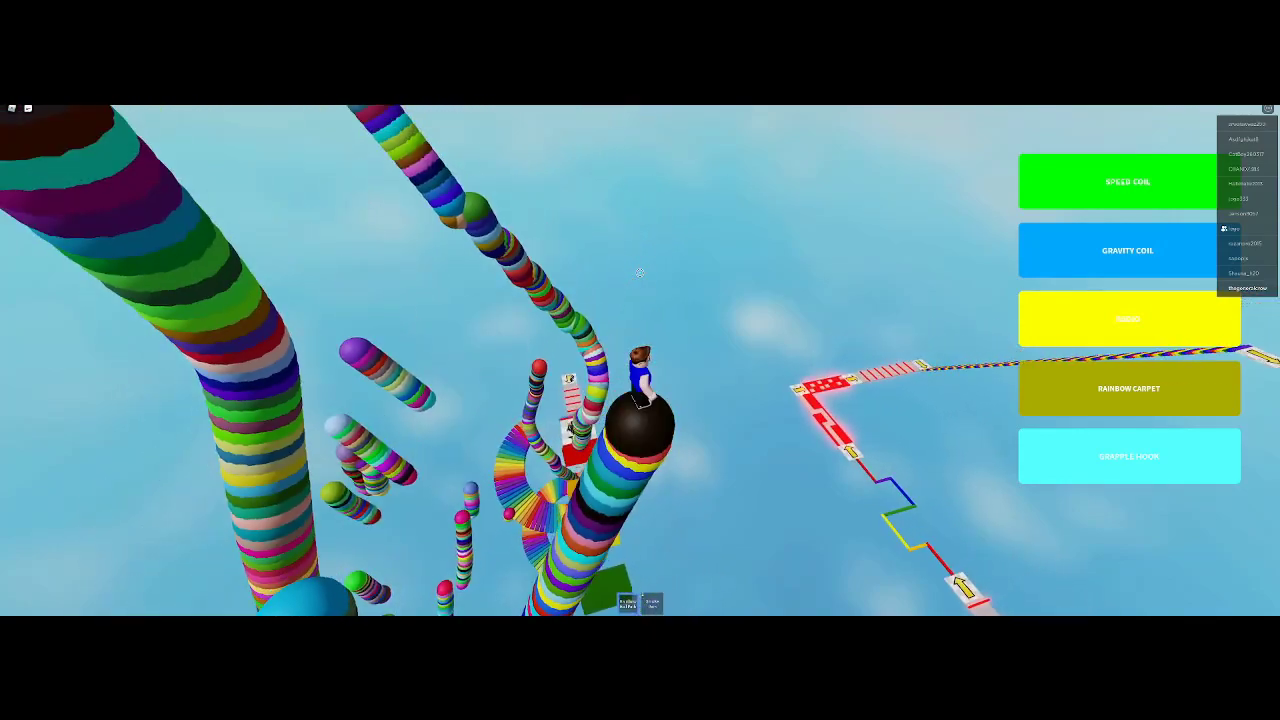
key(w)
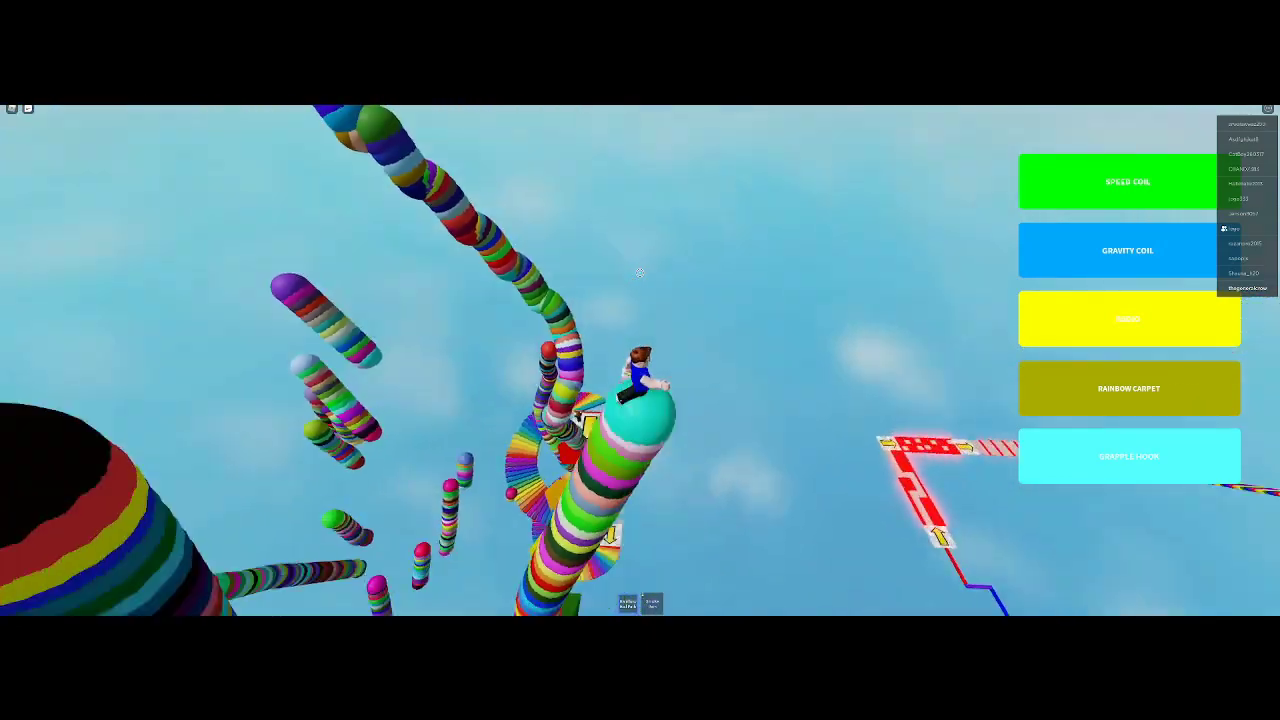
key(w)
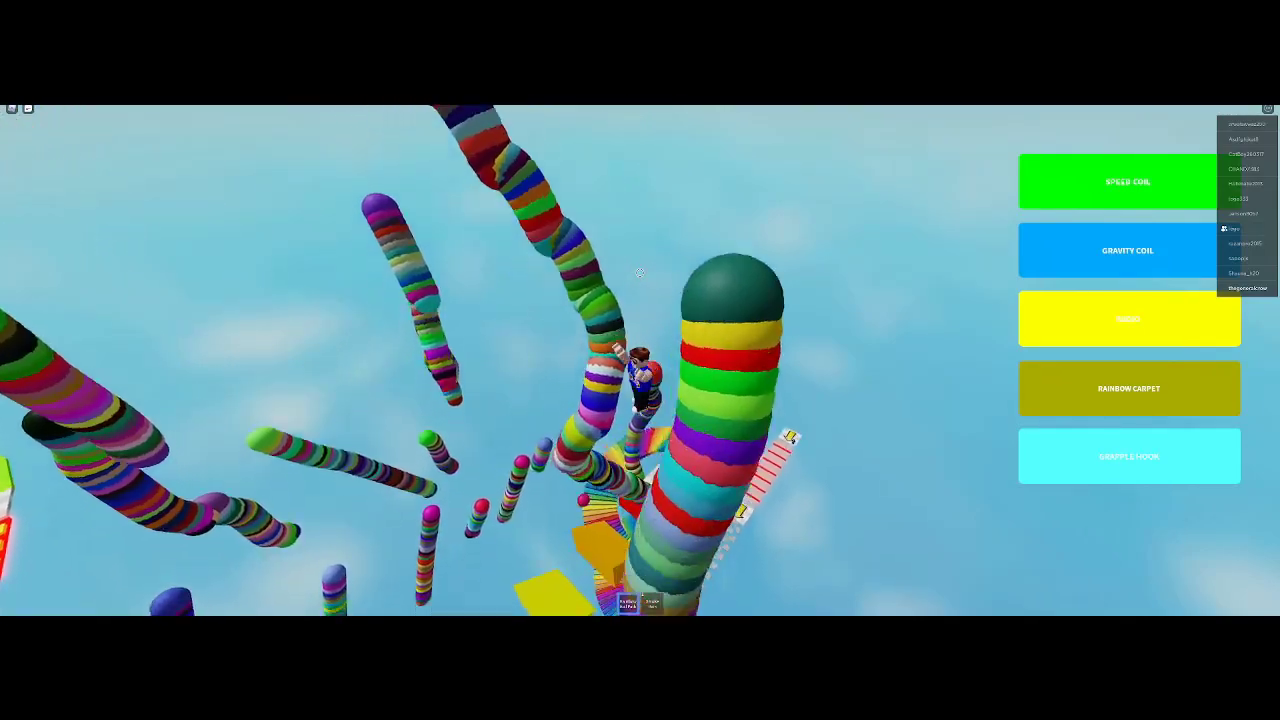
key(w)
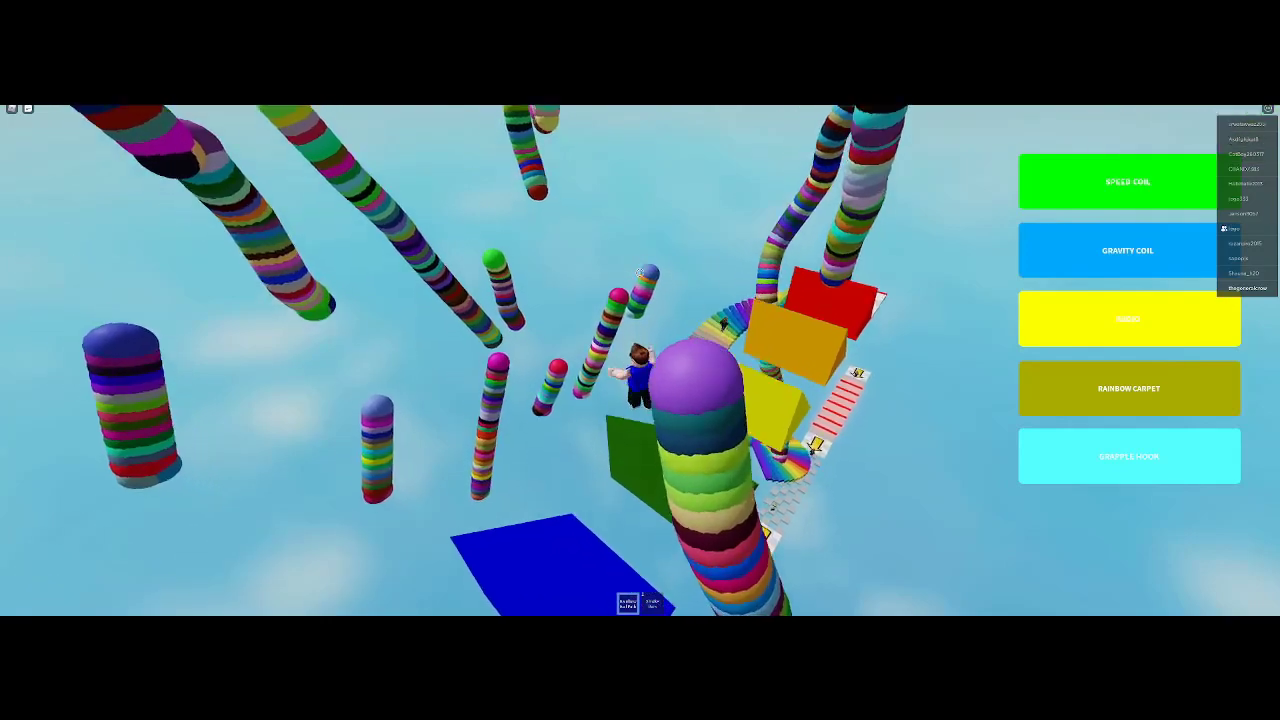
Hop over red, magenta, teal and striped pillars to the green-topped pillar near the ramp.
key(w)
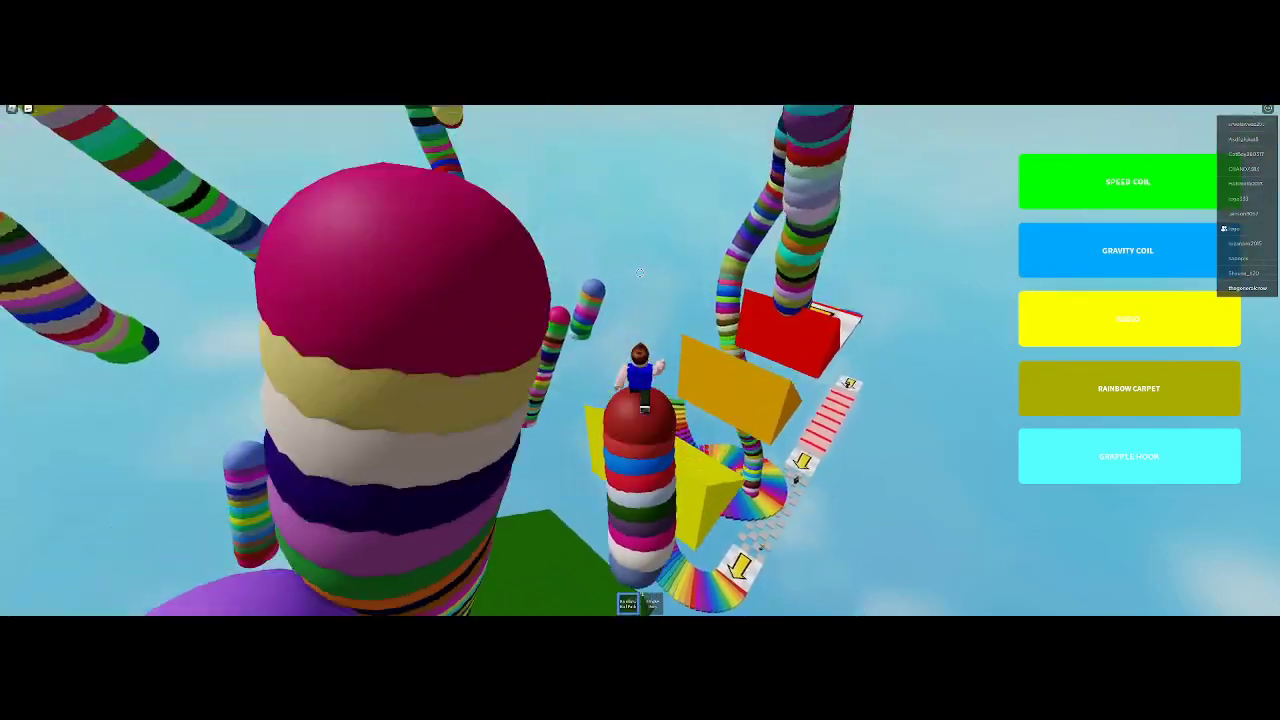
key(w)
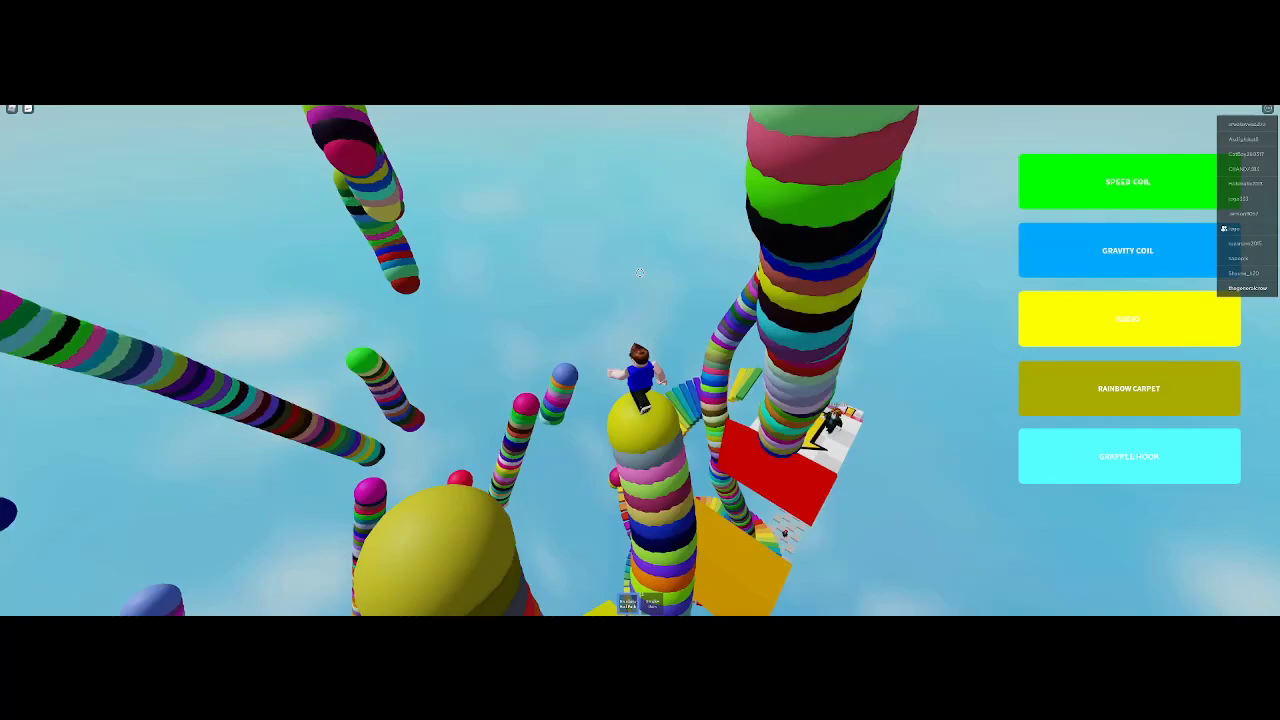
key(w)
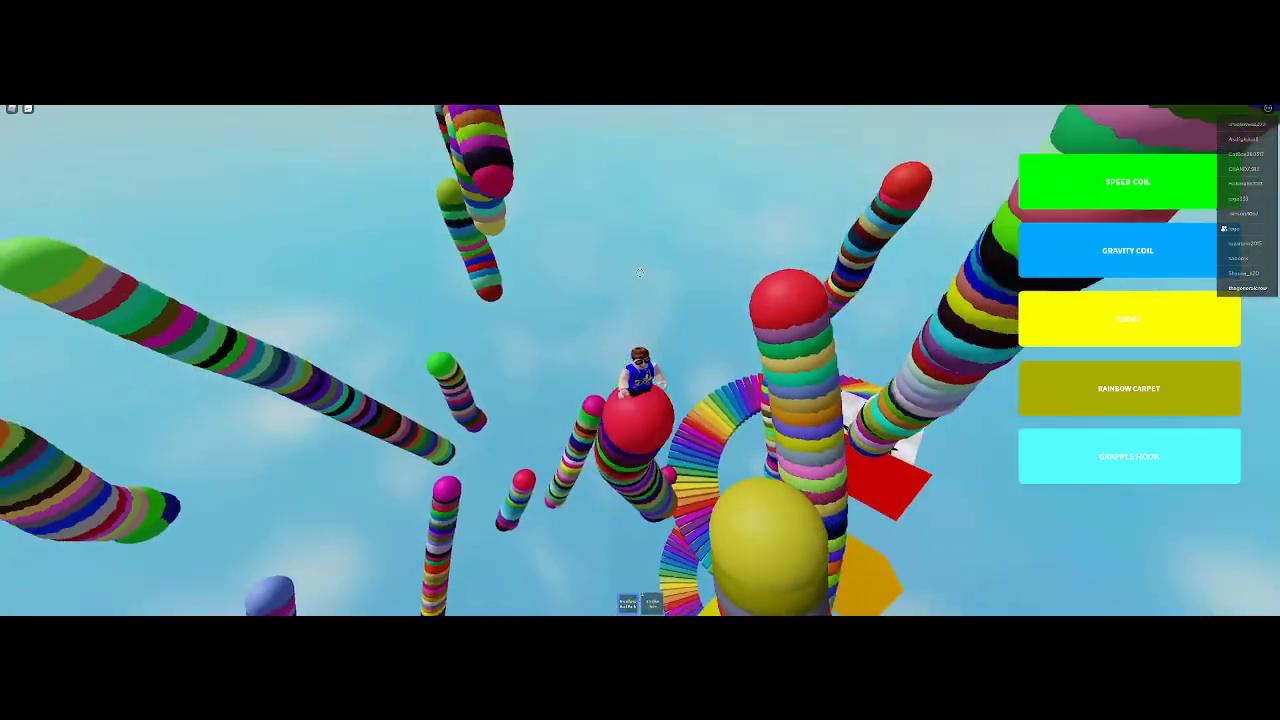
key(w)
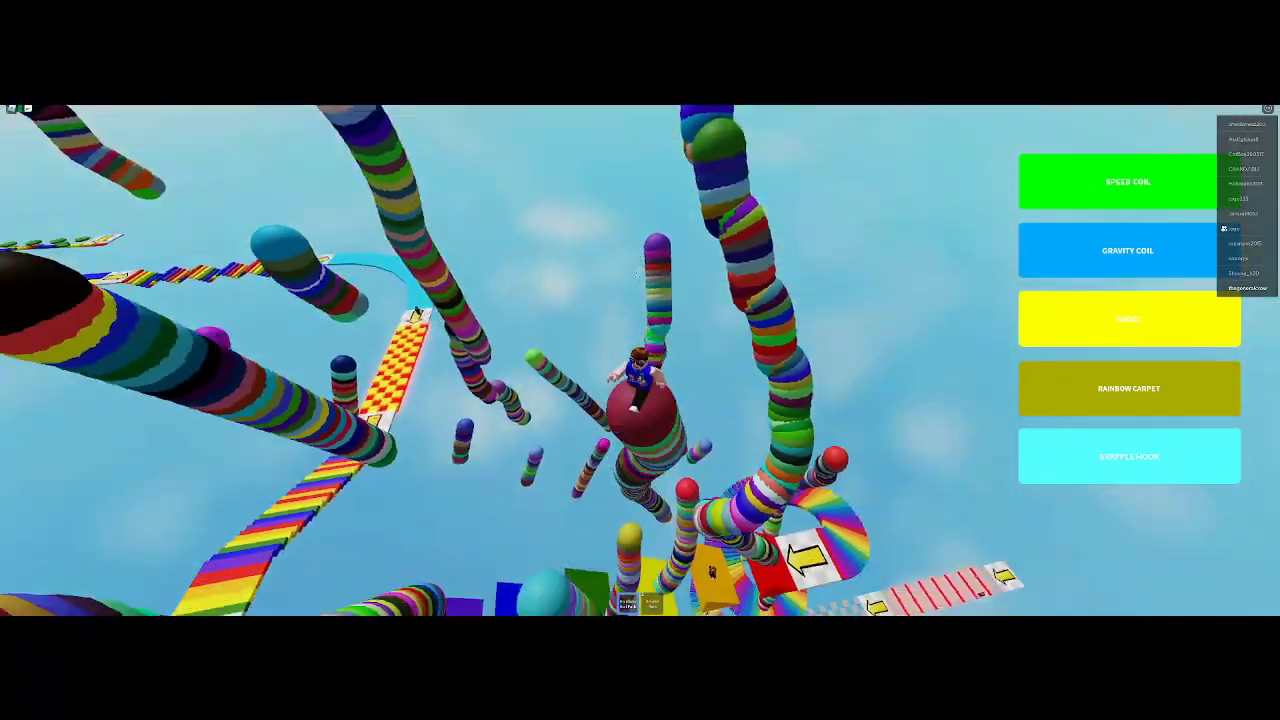
key(w)
key(w)
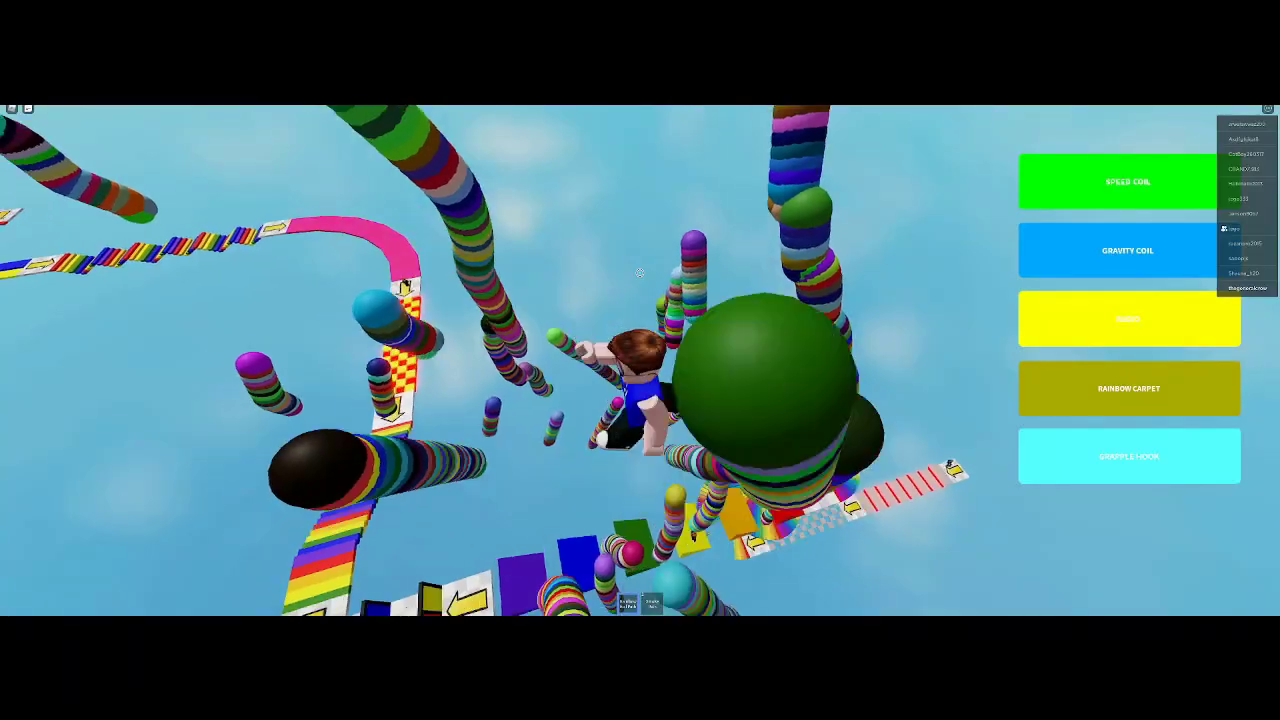
key(w)
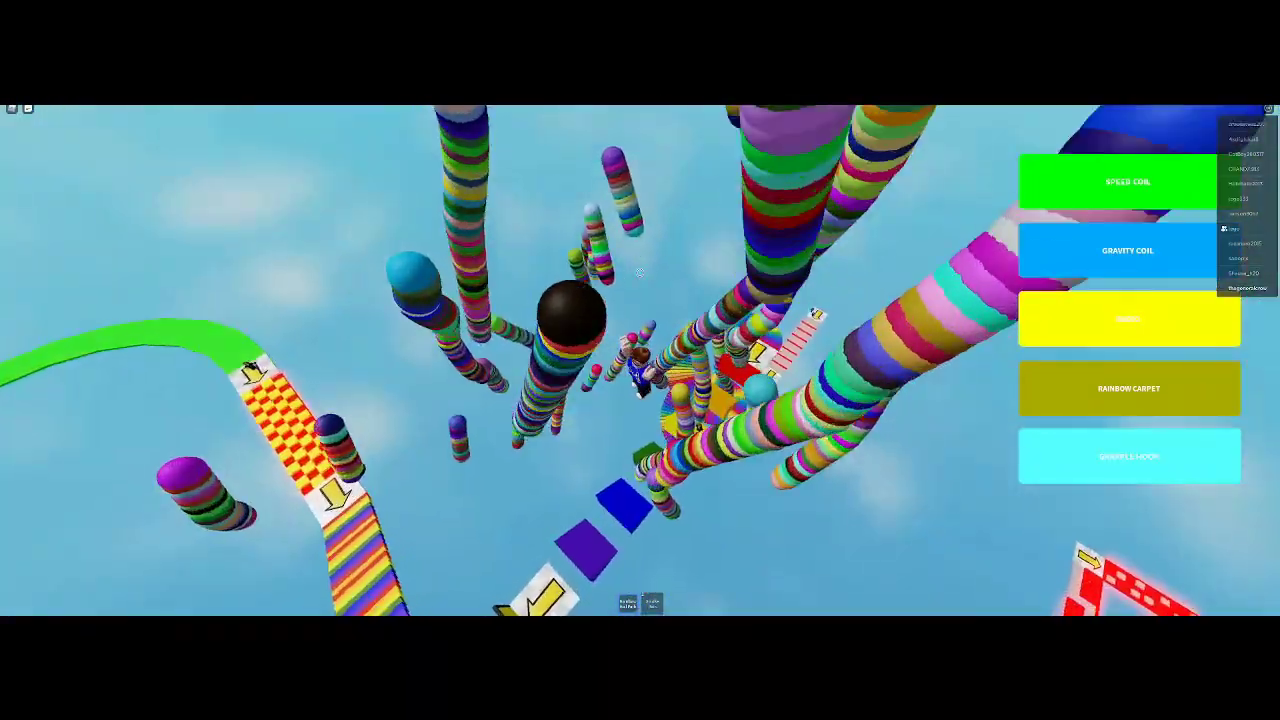
key(w)
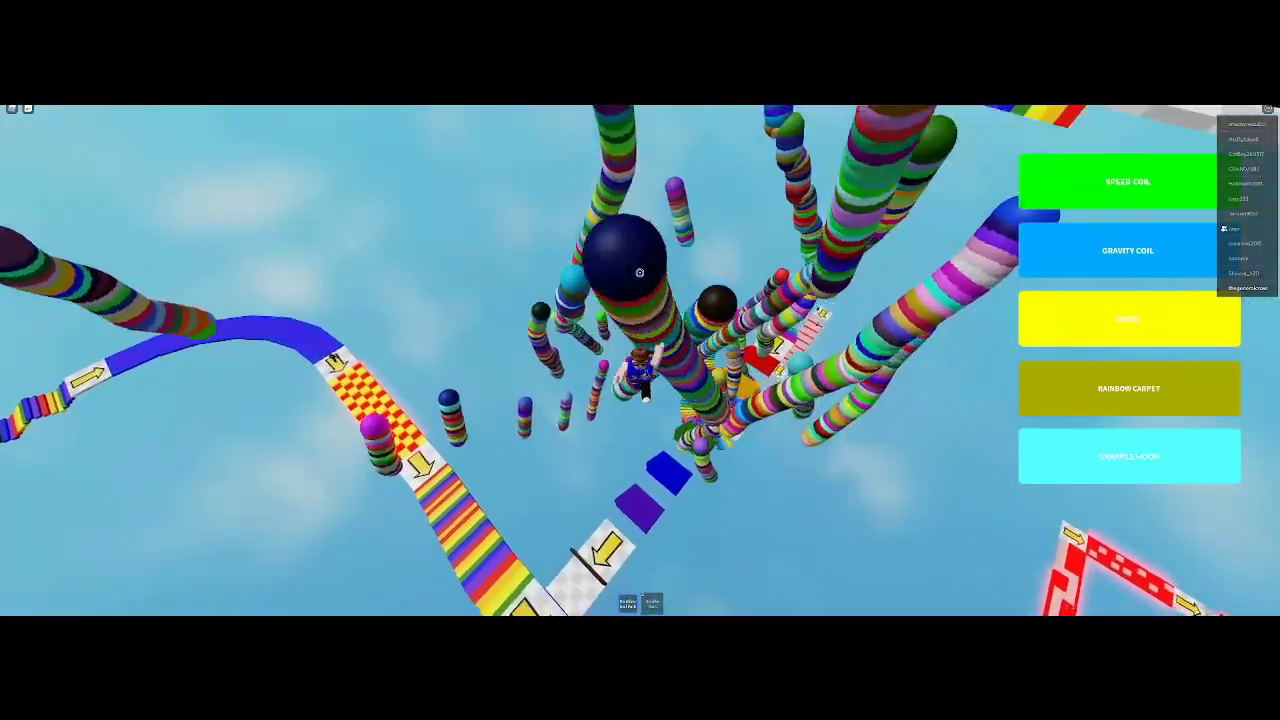
key(w)
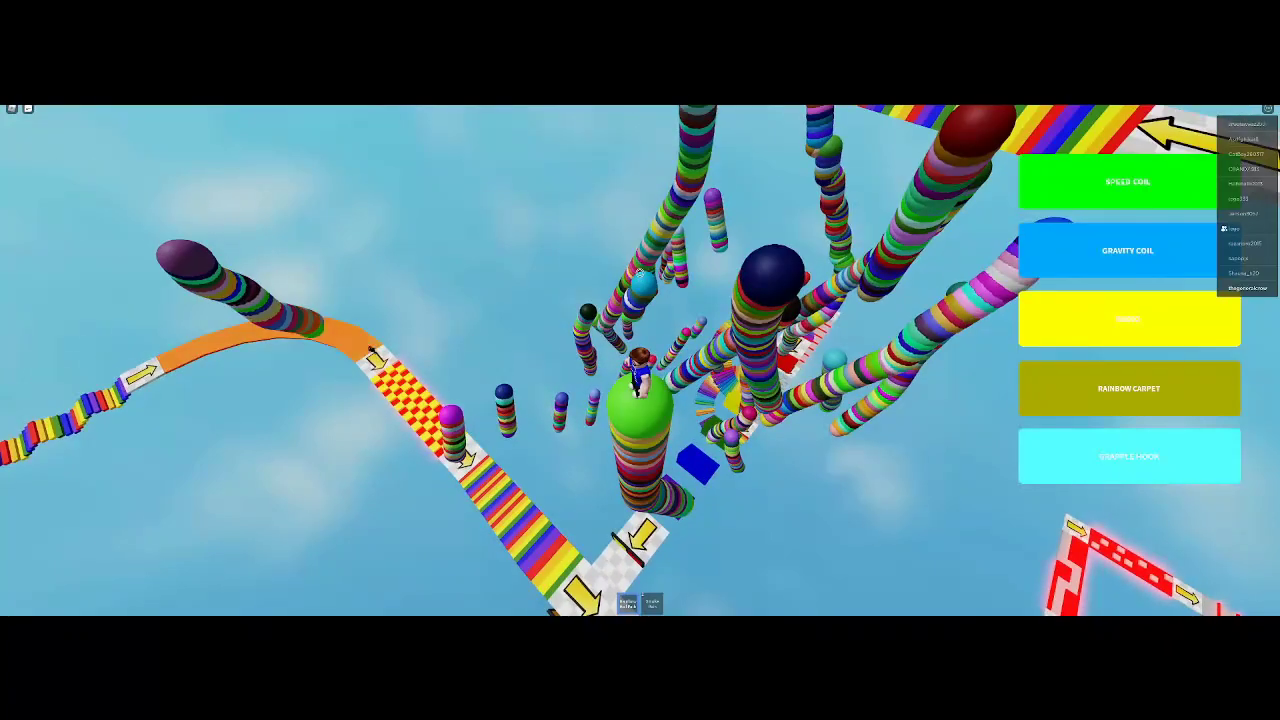
key(w)
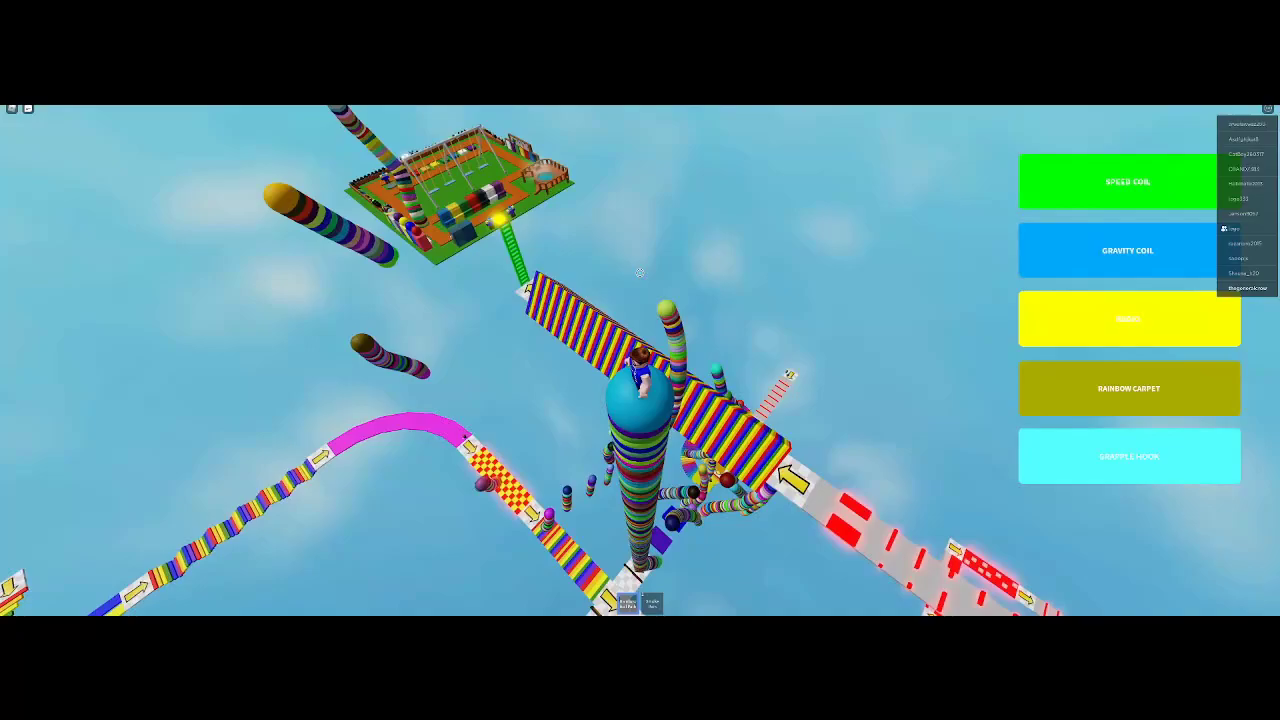
Jump from the green pillar across yellow-, orange-, purple- and red-topped pillars.
key(w)
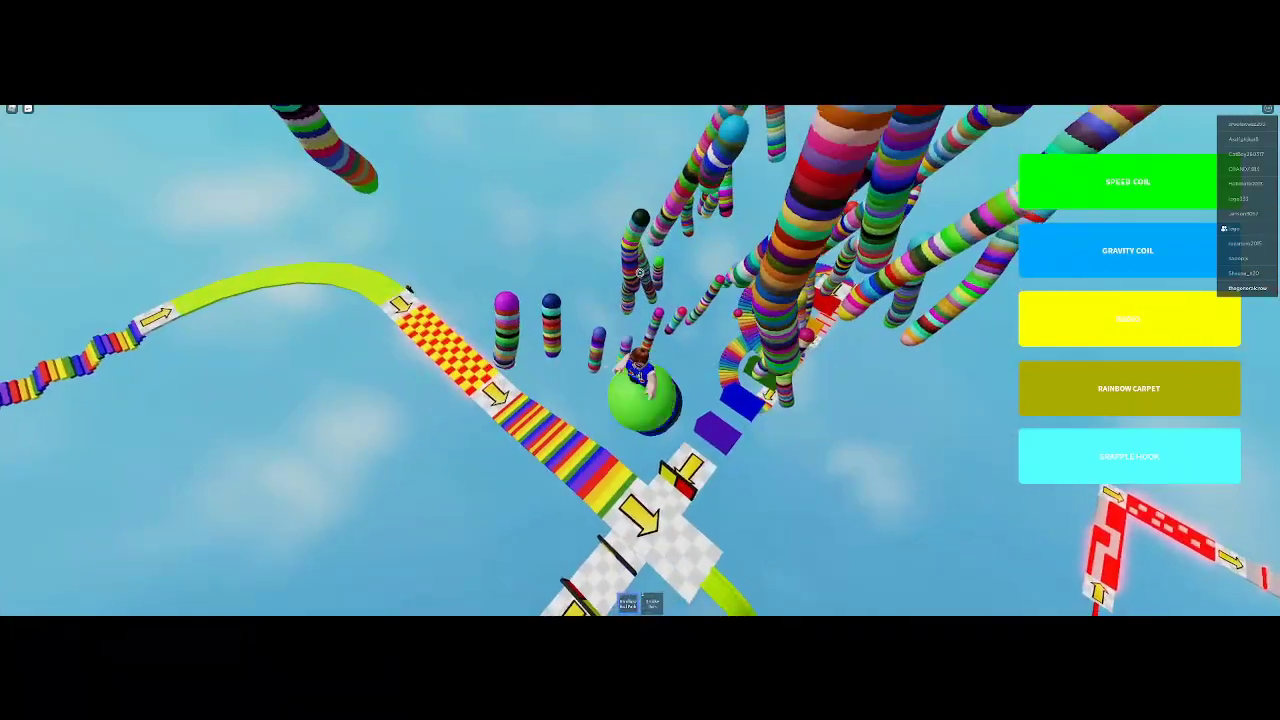
key(w)
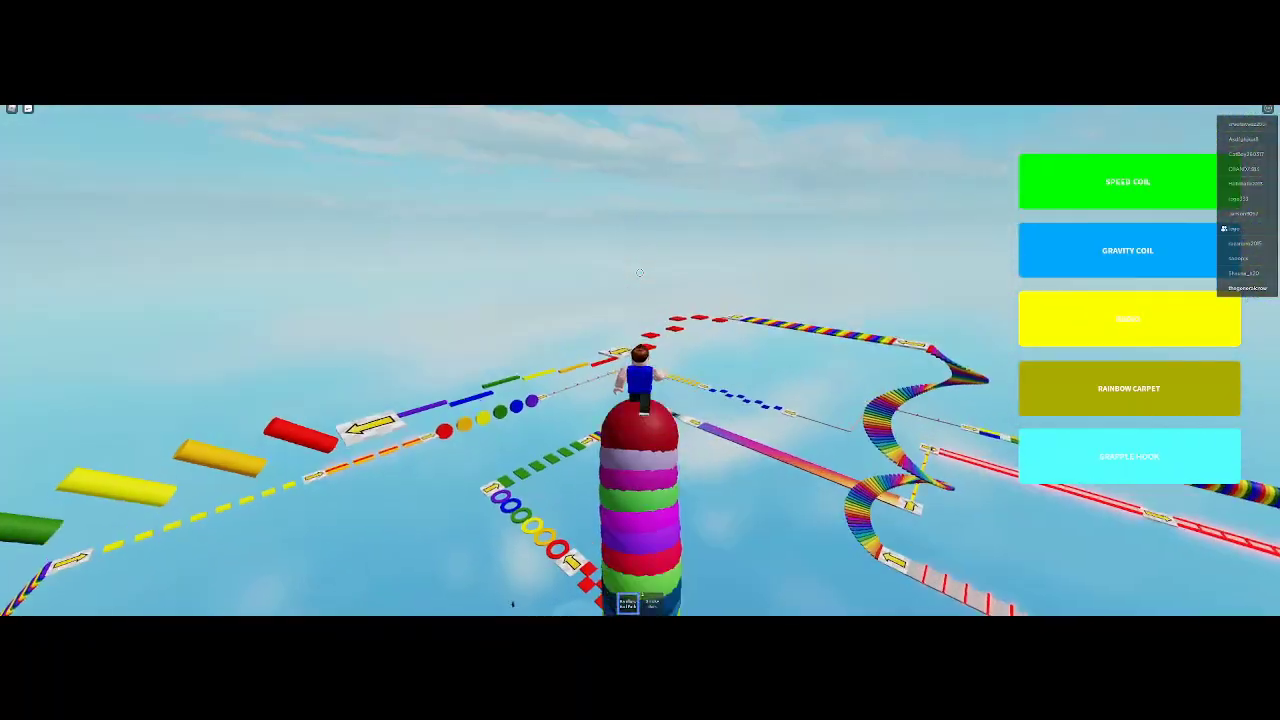
key(w)
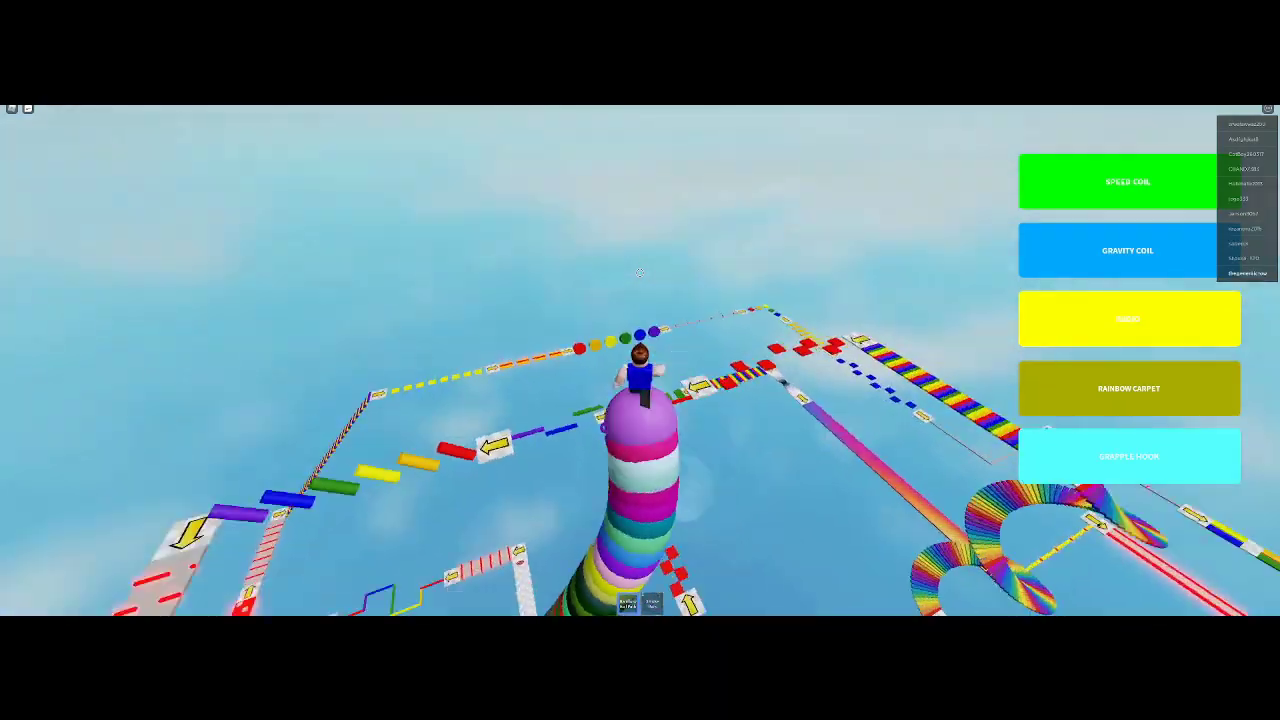
key(w)
key(w)
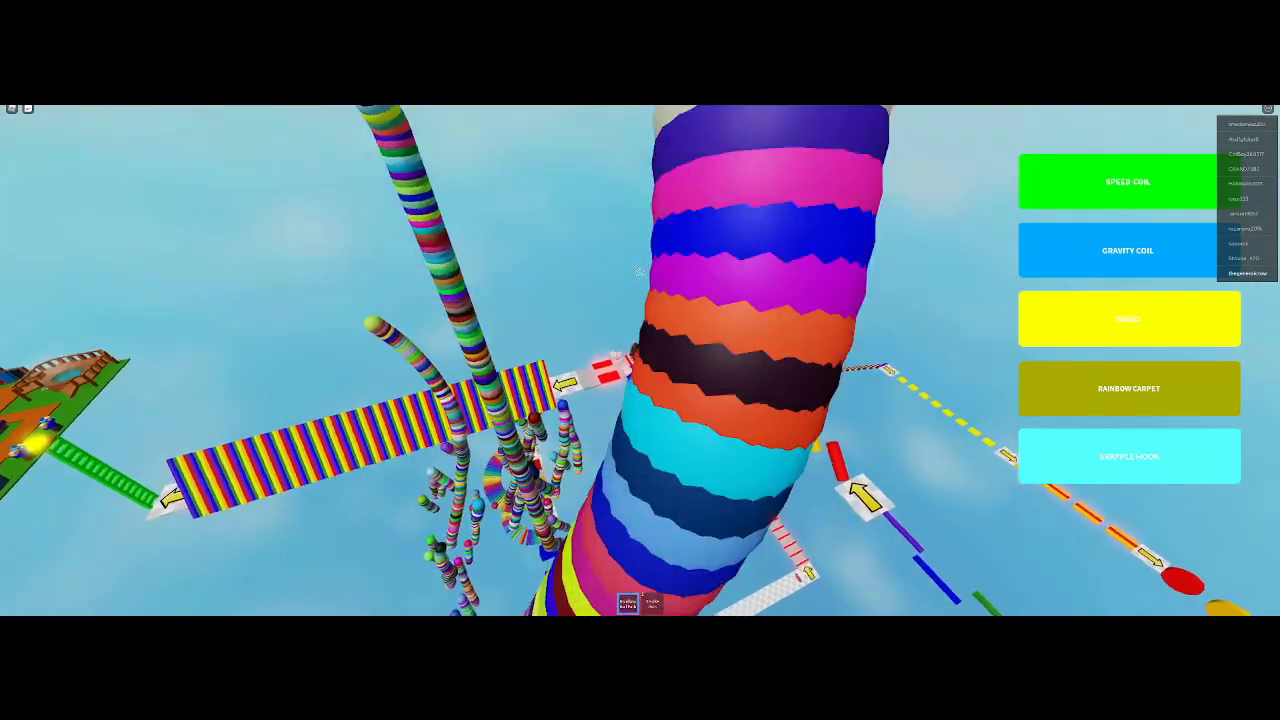
key(w)
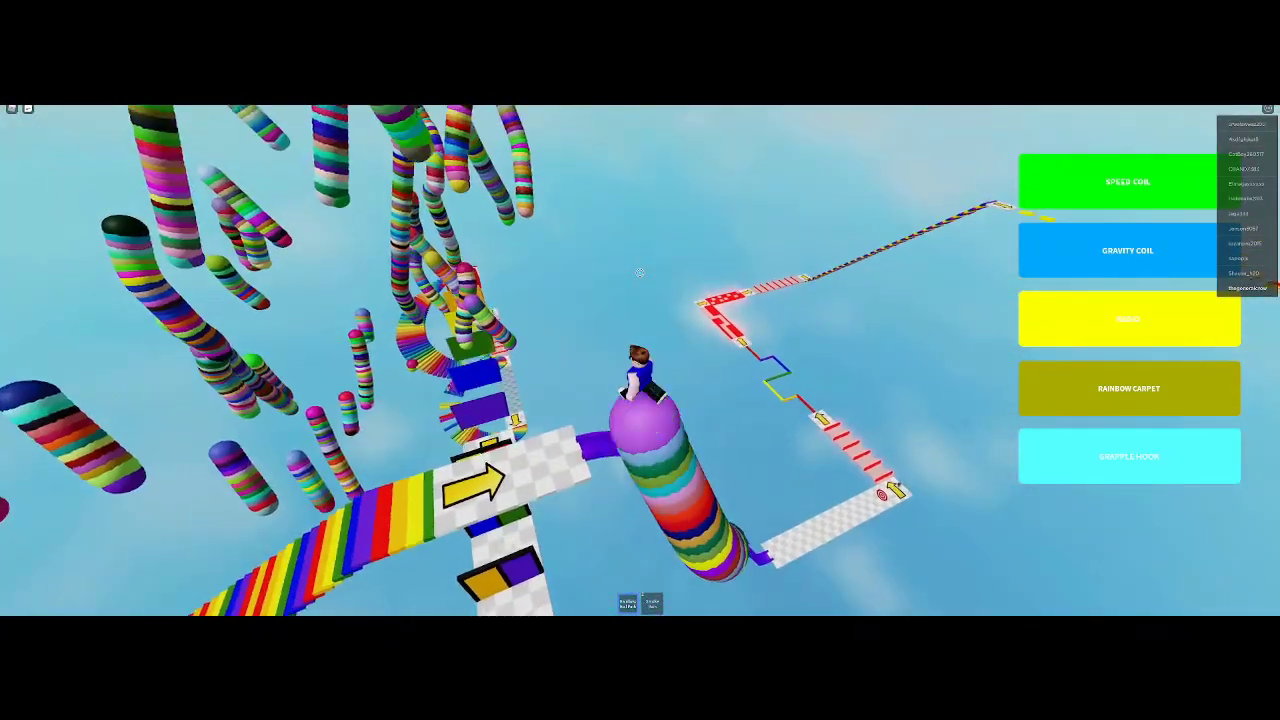